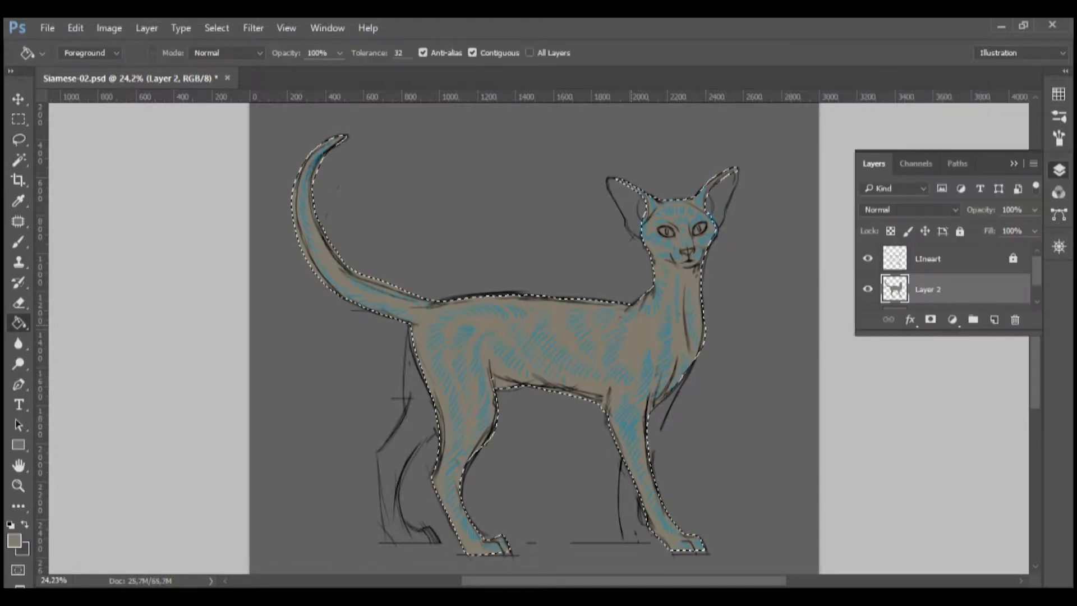
- Clear the selection and paint the cat's far legs and inner ears dark grey on Layer 2 at 100% brush opacity
{"action": "key", "text": "w"}
{"action": "key", "text": "ctrl+d"}
{"action": "key", "text": "b"}
{"action": "left_click", "coordinate": [1059, 94]}
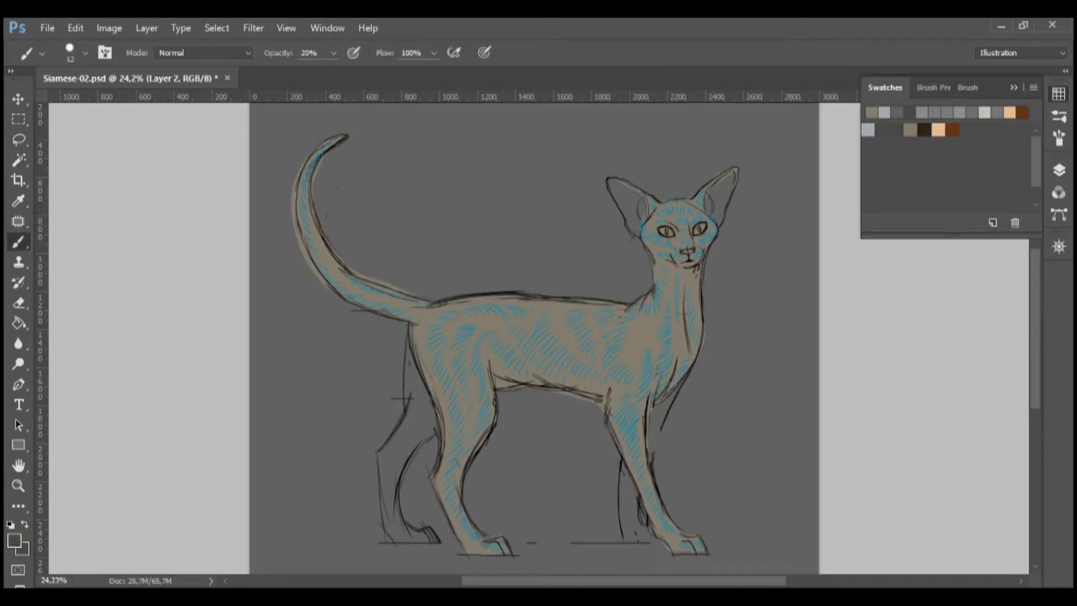
{"action": "left_click", "coordinate": [442, 415], "text": "alt"}
{"action": "left_click", "coordinate": [896, 129]}
{"action": "mouse_move", "coordinate": [428, 416]}
{"action": "left_mouse_down"}
{"action": "mouse_move", "coordinate": [438, 417]}
{"action": "mouse_move", "coordinate": [411, 354]}
{"action": "mouse_move", "coordinate": [429, 421]}
{"action": "mouse_move", "coordinate": [413, 427]}
{"action": "mouse_move", "coordinate": [390, 538]}
{"action": "mouse_move", "coordinate": [418, 532]}
{"action": "left_mouse_up"}
{"action": "key", "text": "0"}
{"action": "mouse_move", "coordinate": [670, 398]}
{"action": "left_mouse_down"}
{"action": "mouse_move", "coordinate": [624, 485]}
{"action": "mouse_move", "coordinate": [632, 533]}
{"action": "left_mouse_up"}
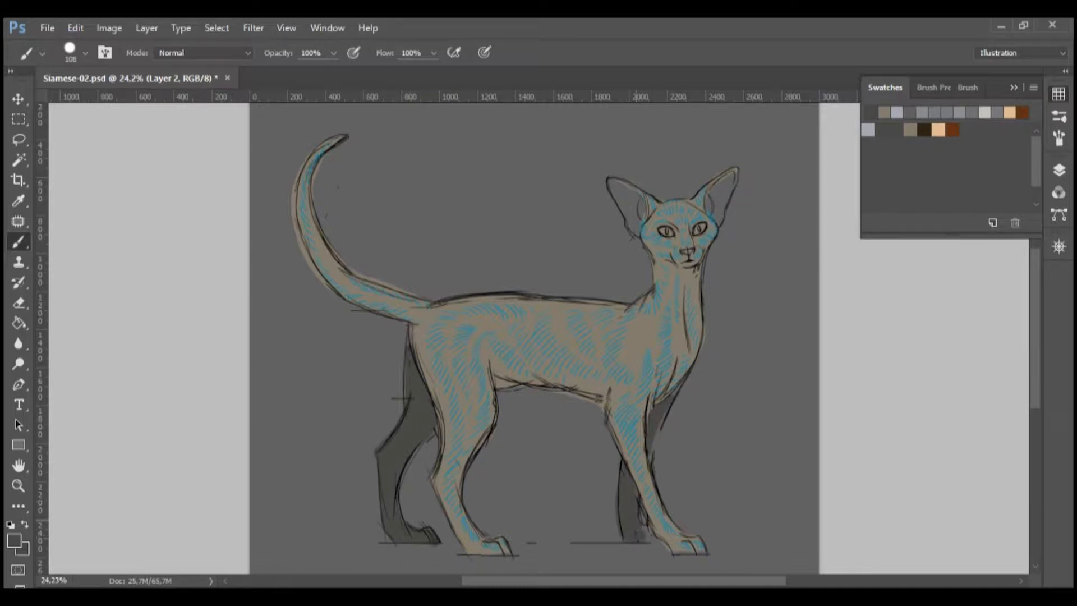
{"action": "left_click_drag", "start_coordinate": [713, 210], "coordinate": [729, 179]}
{"action": "left_click_drag", "start_coordinate": [615, 184], "coordinate": [637, 227]}
- Unlock the LIneart layer, lower its opacity, lock it again and return to Layer 2
{"action": "left_click", "coordinate": [1059, 170]}
{"action": "left_click", "coordinate": [928, 259]}
{"action": "left_click", "coordinate": [960, 232]}
{"action": "left_click_drag", "start_coordinate": [982, 210], "coordinate": [954, 210]}
{"action": "left_click", "coordinate": [960, 231]}
{"action": "left_click", "coordinate": [929, 289]}
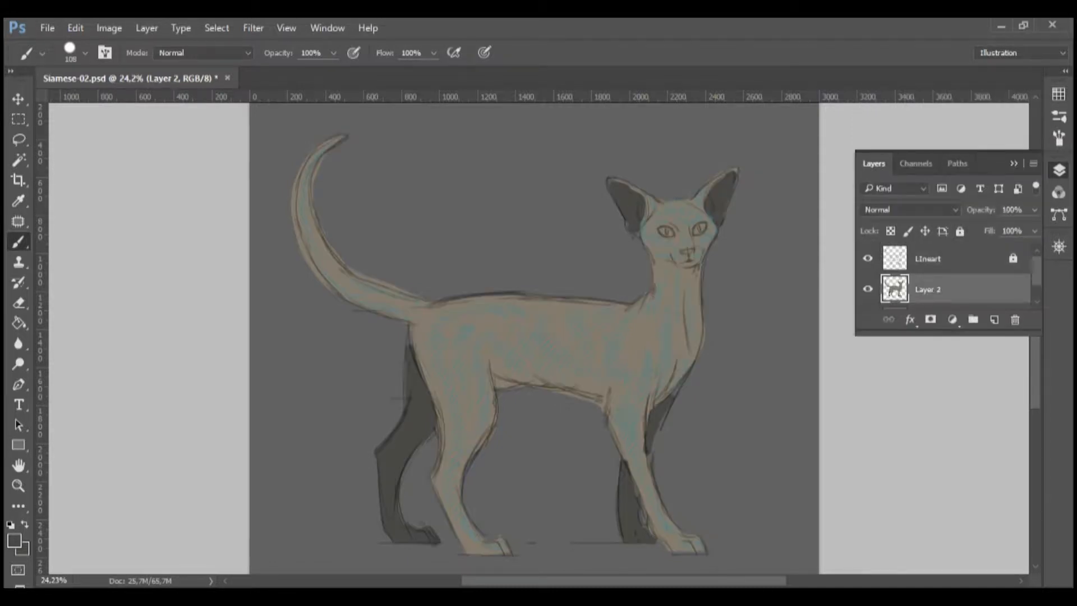
- Paint light tan rims and inner folds on both ears with a size 30 brush at 50% opacity
{"action": "mouse_move", "coordinate": [664, 241]}
{"action": "left_mouse_down"}
{"action": "mouse_move", "coordinate": [726, 240]}
{"action": "mouse_move", "coordinate": [722, 343]}
{"action": "mouse_move", "coordinate": [696, 348]}
{"action": "left_mouse_up"}
{"action": "left_click", "coordinate": [1059, 170]}
{"action": "left_click", "coordinate": [1058, 94]}
{"action": "left_click", "coordinate": [872, 113]}
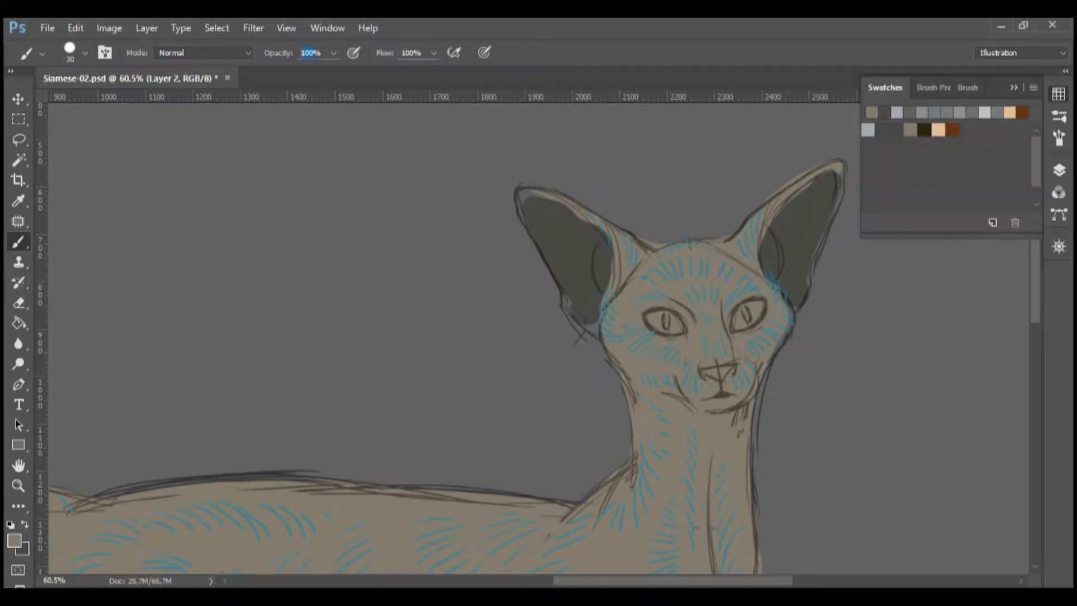
{"action": "mouse_move", "coordinate": [528, 208]}
{"action": "left_mouse_down"}
{"action": "mouse_move", "coordinate": [565, 275]}
{"action": "mouse_move", "coordinate": [539, 203]}
{"action": "left_mouse_up"}
{"action": "left_click_drag", "start_coordinate": [570, 278], "coordinate": [589, 314]}
{"action": "mouse_move", "coordinate": [833, 179]}
{"action": "left_mouse_down"}
{"action": "mouse_move", "coordinate": [801, 249]}
{"action": "mouse_move", "coordinate": [796, 303]}
{"action": "left_mouse_up"}
{"action": "left_click_drag", "start_coordinate": [819, 236], "coordinate": [798, 305]}
{"action": "left_click_drag", "start_coordinate": [836, 181], "coordinate": [798, 294]}
{"action": "left_click_drag", "start_coordinate": [536, 229], "coordinate": [563, 282]}
{"action": "left_click_drag", "start_coordinate": [566, 283], "coordinate": [595, 322]}
{"action": "left_click_drag", "start_coordinate": [585, 234], "coordinate": [601, 299]}
{"action": "left_click_drag", "start_coordinate": [788, 217], "coordinate": [776, 285]}
- Shade the face in dark grey around the eyes, cheek and mouth, under the chin and at the ear bases
{"action": "key", "text": "x"}
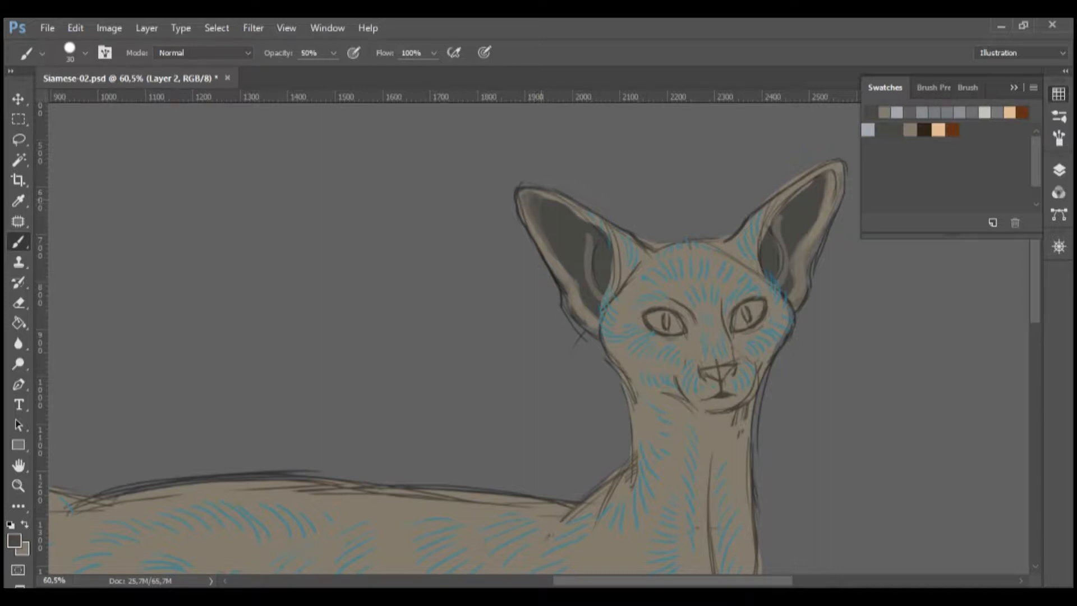
{"action": "mouse_move", "coordinate": [601, 313]}
{"action": "left_mouse_down"}
{"action": "mouse_move", "coordinate": [626, 276]}
{"action": "mouse_move", "coordinate": [694, 331]}
{"action": "left_mouse_up"}
{"action": "mouse_move", "coordinate": [728, 318]}
{"action": "left_mouse_down"}
{"action": "mouse_move", "coordinate": [733, 302]}
{"action": "mouse_move", "coordinate": [766, 294]}
{"action": "left_mouse_up"}
{"action": "mouse_move", "coordinate": [729, 398]}
{"action": "left_mouse_down"}
{"action": "mouse_move", "coordinate": [694, 415]}
{"action": "mouse_move", "coordinate": [710, 426]}
{"action": "mouse_move", "coordinate": [643, 393]}
{"action": "mouse_move", "coordinate": [702, 428]}
{"action": "left_mouse_up"}
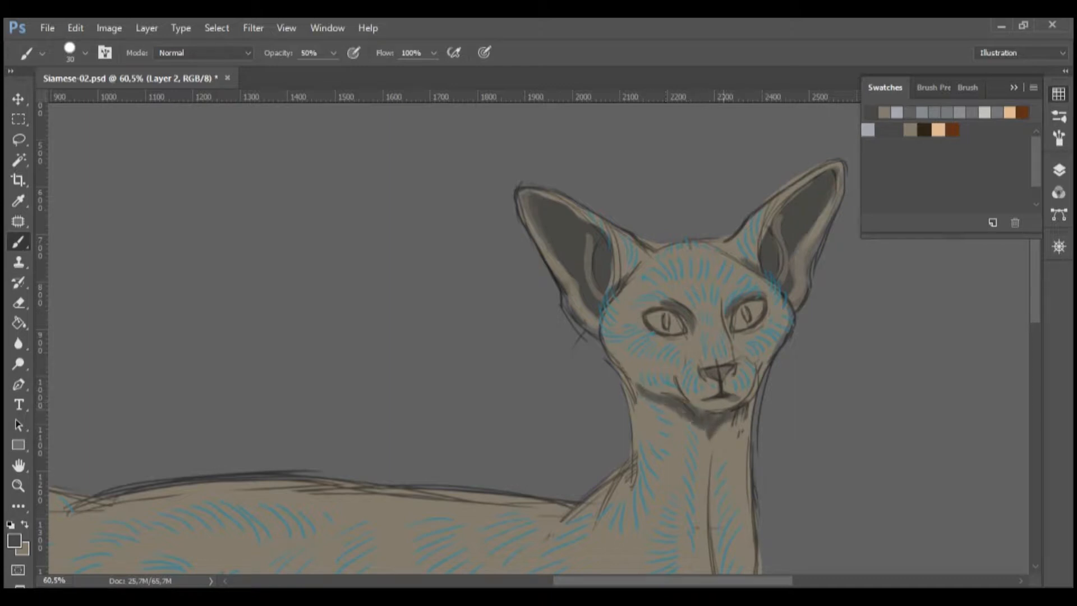
{"action": "left_click_drag", "start_coordinate": [682, 387], "coordinate": [713, 396]}
{"action": "mouse_move", "coordinate": [648, 368]}
{"action": "left_mouse_down"}
{"action": "mouse_move", "coordinate": [681, 388]}
{"action": "mouse_move", "coordinate": [717, 388]}
{"action": "left_mouse_up"}
{"action": "left_click_drag", "start_coordinate": [772, 352], "coordinate": [758, 372]}
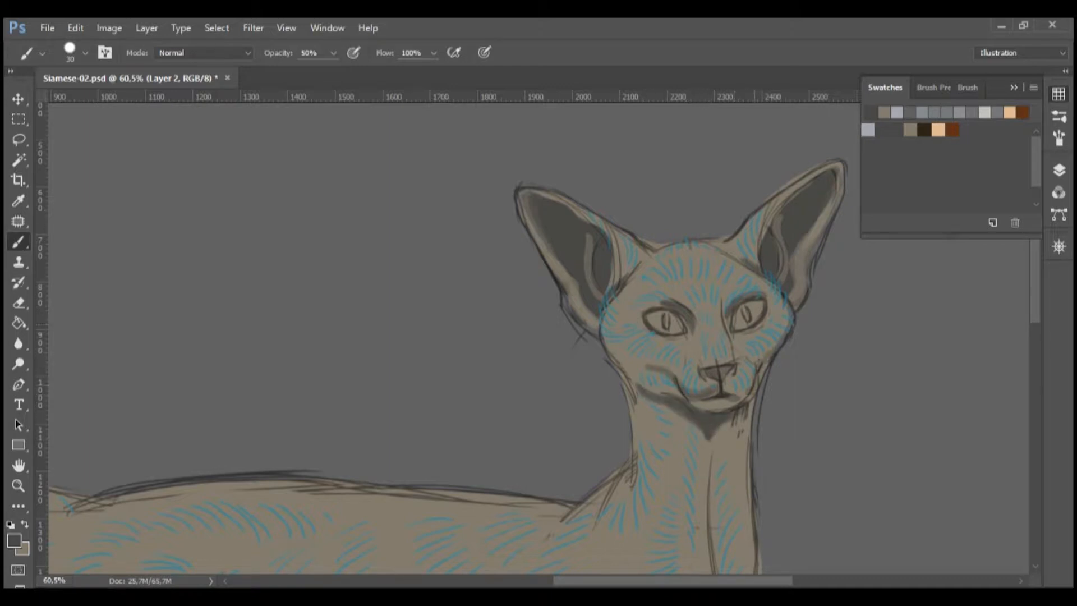
{"action": "left_click_drag", "start_coordinate": [653, 246], "coordinate": [614, 285]}
{"action": "left_click_drag", "start_coordinate": [721, 245], "coordinate": [757, 263]}
- Paint dark grey shadow strokes along the throat, the sides of the neck and the chest
{"action": "scroll", "coordinate": [685, 338], "scroll_direction": "down", "scroll_amount": 5}
{"action": "left_click_drag", "start_coordinate": [725, 175], "coordinate": [740, 298]}
{"action": "left_click_drag", "start_coordinate": [719, 184], "coordinate": [738, 299]}
{"action": "left_click_drag", "start_coordinate": [717, 227], "coordinate": [737, 331]}
{"action": "left_click_drag", "start_coordinate": [739, 291], "coordinate": [738, 342]}
{"action": "left_click_drag", "start_coordinate": [728, 161], "coordinate": [720, 197]}
{"action": "left_click_drag", "start_coordinate": [626, 117], "coordinate": [635, 213]}
{"action": "left_click_drag", "start_coordinate": [629, 163], "coordinate": [641, 273]}
{"action": "left_click_drag", "start_coordinate": [626, 210], "coordinate": [600, 275]}
{"action": "mouse_move", "coordinate": [700, 343]}
{"action": "left_mouse_down"}
{"action": "mouse_move", "coordinate": [702, 387]}
{"action": "mouse_move", "coordinate": [678, 441]}
{"action": "left_mouse_up"}
{"action": "mouse_move", "coordinate": [702, 351]}
{"action": "left_mouse_down"}
{"action": "mouse_move", "coordinate": [678, 439]}
{"action": "mouse_move", "coordinate": [651, 473]}
{"action": "left_mouse_up"}
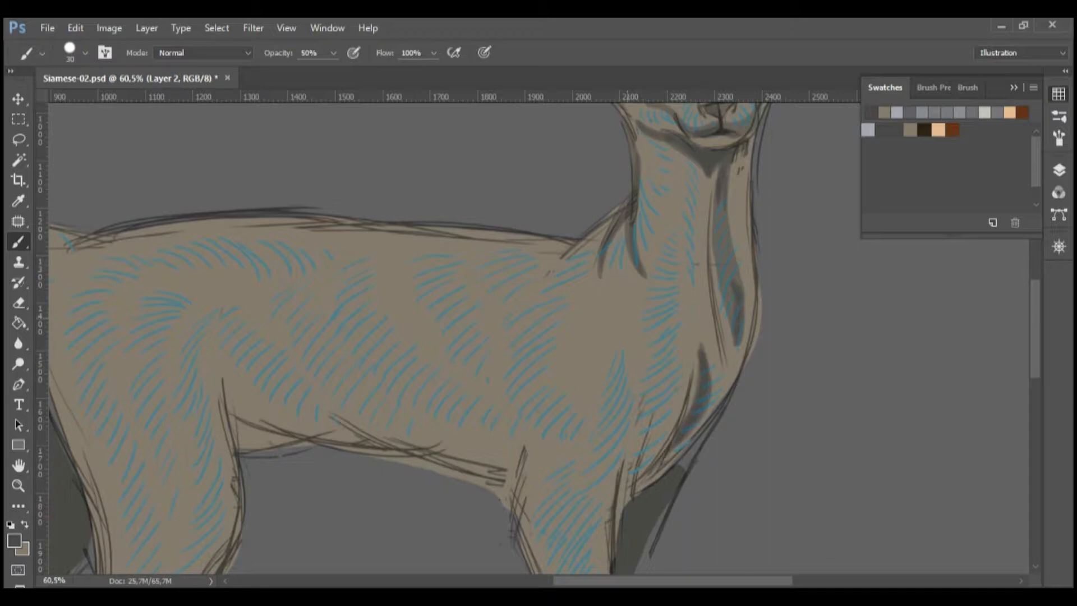
{"action": "left_click_drag", "start_coordinate": [657, 142], "coordinate": [691, 227]}
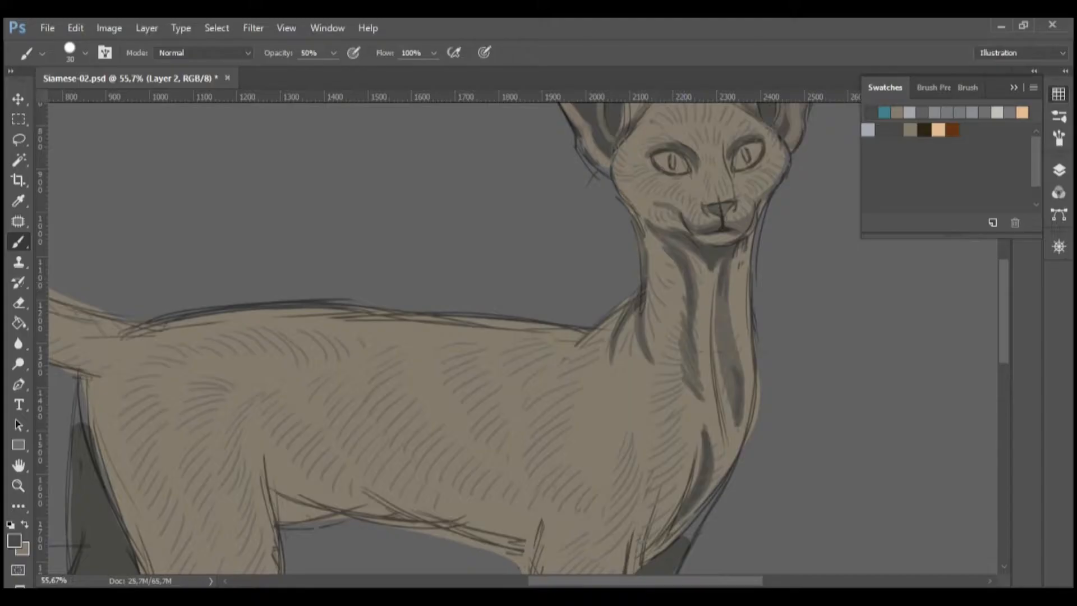
- Paint tan over the upper part of the neck shadow to lighten it
{"action": "key", "text": "x"}
{"action": "left_click_drag", "start_coordinate": [670, 253], "coordinate": [691, 307]}
{"action": "mouse_move", "coordinate": [688, 268]}
{"action": "left_mouse_down"}
{"action": "mouse_move", "coordinate": [694, 335]}
{"action": "mouse_move", "coordinate": [667, 344]}
{"action": "left_mouse_up"}
- Soften the size 144 brush and shade the neck and near front leg down to the paw in dark grey
{"action": "key", "text": "x"}
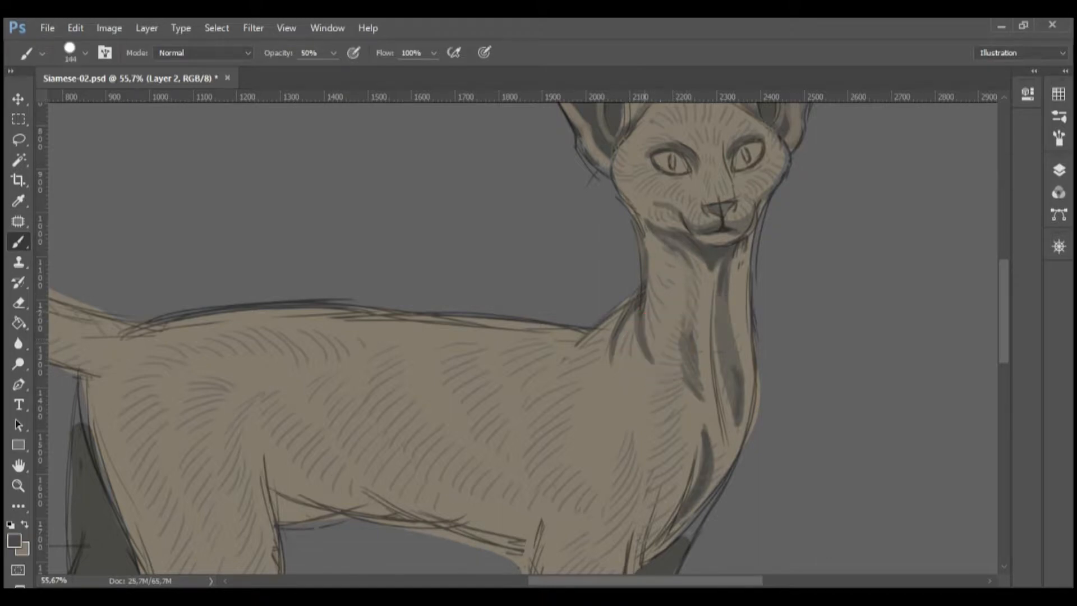
{"action": "right_click", "coordinate": [667, 324]}
{"action": "left_click_drag", "start_coordinate": [846, 395], "coordinate": [752, 395]}
{"action": "key", "text": "Return"}
{"action": "left_click_drag", "start_coordinate": [662, 241], "coordinate": [696, 382]}
{"action": "left_click_drag", "start_coordinate": [654, 424], "coordinate": [655, 158]}
{"action": "left_click_drag", "start_coordinate": [643, 165], "coordinate": [607, 268]}
{"action": "key", "text": "ctrl+z"}
{"action": "left_click_drag", "start_coordinate": [505, 145], "coordinate": [651, 533]}
{"action": "mouse_move", "coordinate": [651, 533]}
{"action": "left_mouse_down"}
{"action": "mouse_move", "coordinate": [658, 370]}
{"action": "mouse_move", "coordinate": [652, 384]}
{"action": "mouse_move", "coordinate": [724, 460]}
{"action": "left_mouse_up"}
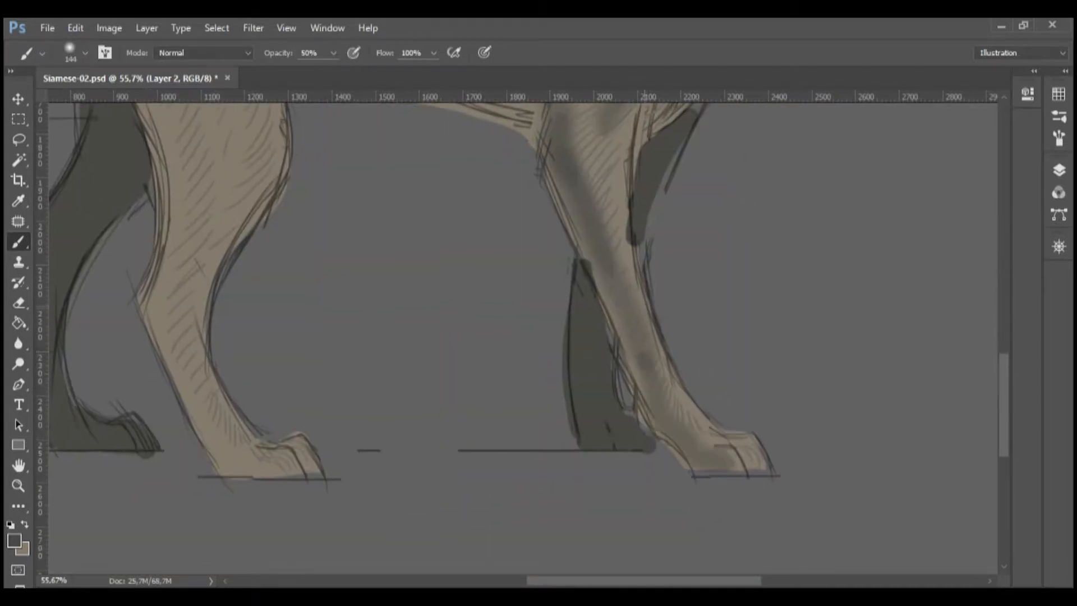
- Add soft dark grey shading to the near hind leg, belly, shoulder, back and tail
{"action": "scroll", "coordinate": [644, 380], "scroll_direction": "left", "scroll_amount": 4}
{"action": "mouse_move", "coordinate": [385, 181]}
{"action": "left_mouse_down"}
{"action": "mouse_move", "coordinate": [396, 386]}
{"action": "mouse_move", "coordinate": [497, 464]}
{"action": "left_mouse_up"}
{"action": "mouse_move", "coordinate": [508, 222]}
{"action": "left_mouse_down"}
{"action": "mouse_move", "coordinate": [538, 459]}
{"action": "mouse_move", "coordinate": [559, 298]}
{"action": "mouse_move", "coordinate": [739, 333]}
{"action": "mouse_move", "coordinate": [493, 231]}
{"action": "left_mouse_up"}
{"action": "mouse_move", "coordinate": [349, 186]}
{"action": "left_mouse_down"}
{"action": "mouse_move", "coordinate": [368, 349]}
{"action": "mouse_move", "coordinate": [389, 369]}
{"action": "mouse_move", "coordinate": [410, 469]}
{"action": "left_mouse_up"}
{"action": "left_click_drag", "start_coordinate": [767, 210], "coordinate": [767, 341]}
{"action": "mouse_move", "coordinate": [361, 312]}
{"action": "left_mouse_down"}
{"action": "mouse_move", "coordinate": [447, 271]}
{"action": "mouse_move", "coordinate": [582, 262]}
{"action": "left_mouse_up"}
{"action": "mouse_move", "coordinate": [392, 264]}
{"action": "left_mouse_down"}
{"action": "mouse_move", "coordinate": [456, 319]}
{"action": "mouse_move", "coordinate": [553, 467]}
{"action": "left_mouse_up"}
{"action": "mouse_move", "coordinate": [232, 236]}
{"action": "left_mouse_down"}
{"action": "mouse_move", "coordinate": [231, 257]}
{"action": "mouse_move", "coordinate": [353, 440]}
{"action": "mouse_move", "coordinate": [513, 492]}
{"action": "left_mouse_up"}
{"action": "scroll", "coordinate": [695, 432], "scroll_direction": "down", "scroll_amount": 1}
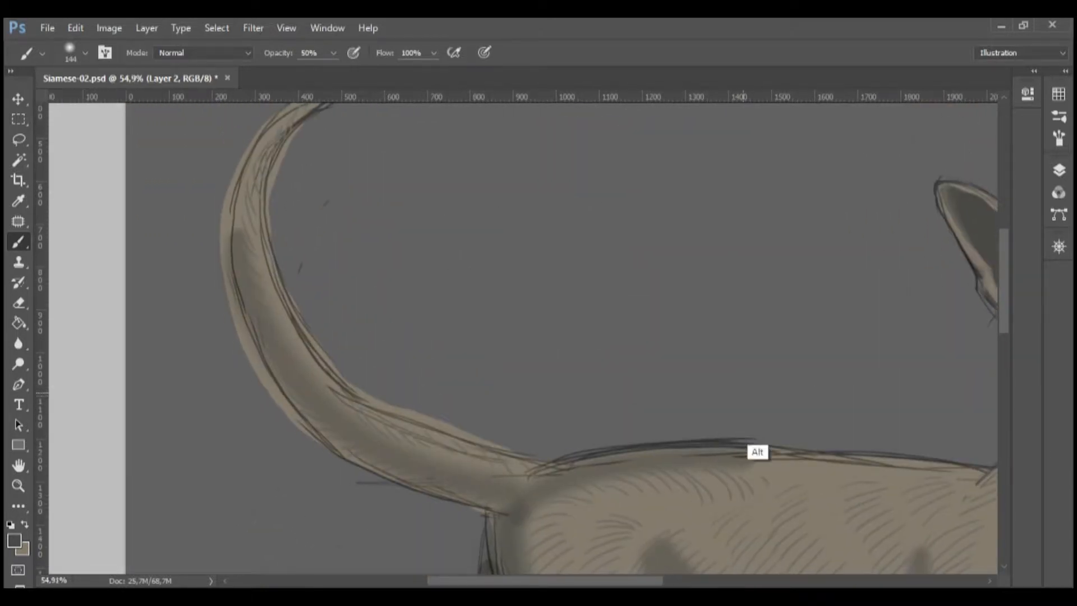
{"action": "scroll", "coordinate": [755, 449], "scroll_direction": "down", "scroll_amount": 3}
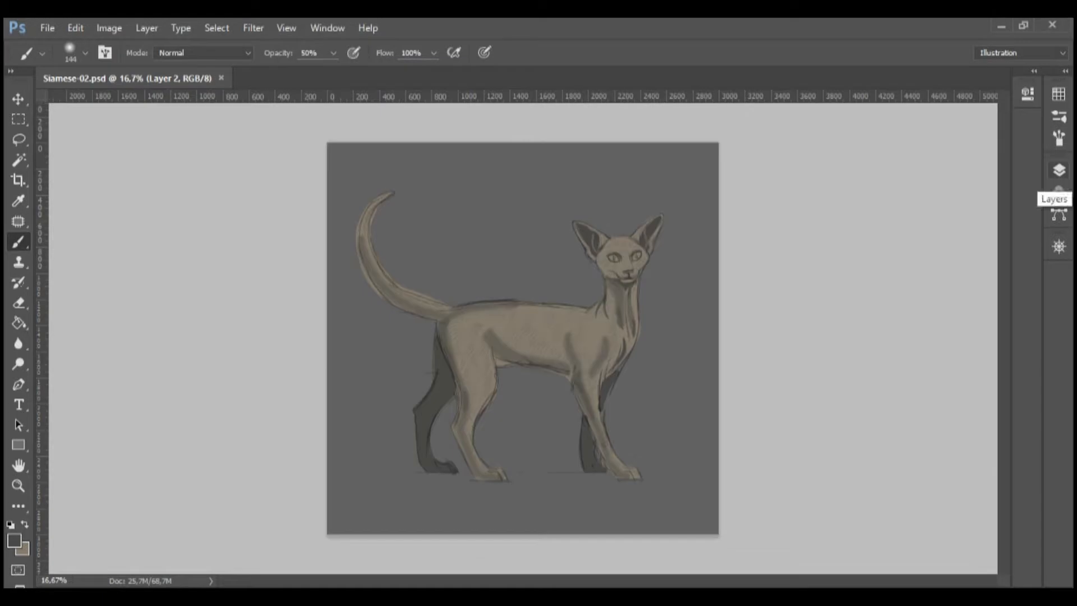
- Select the cat's silhouette on Layer 2 by inverting a background selection, and set the brush colour to dark brown
{"action": "left_click", "coordinate": [1058, 170]}
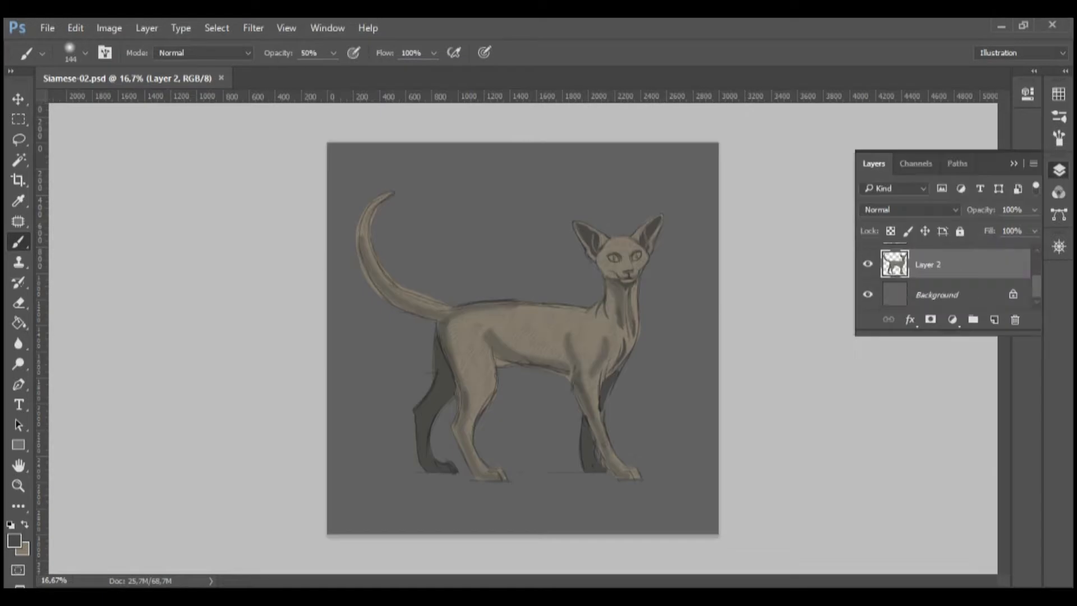
{"action": "key", "text": "w"}
{"action": "left_click", "coordinate": [661, 170]}
{"action": "right_click", "coordinate": [660, 170]}
{"action": "left_click", "coordinate": [695, 196]}
{"action": "left_click", "coordinate": [1058, 94]}
{"action": "left_click", "coordinate": [924, 130]}
{"action": "key", "text": "b"}
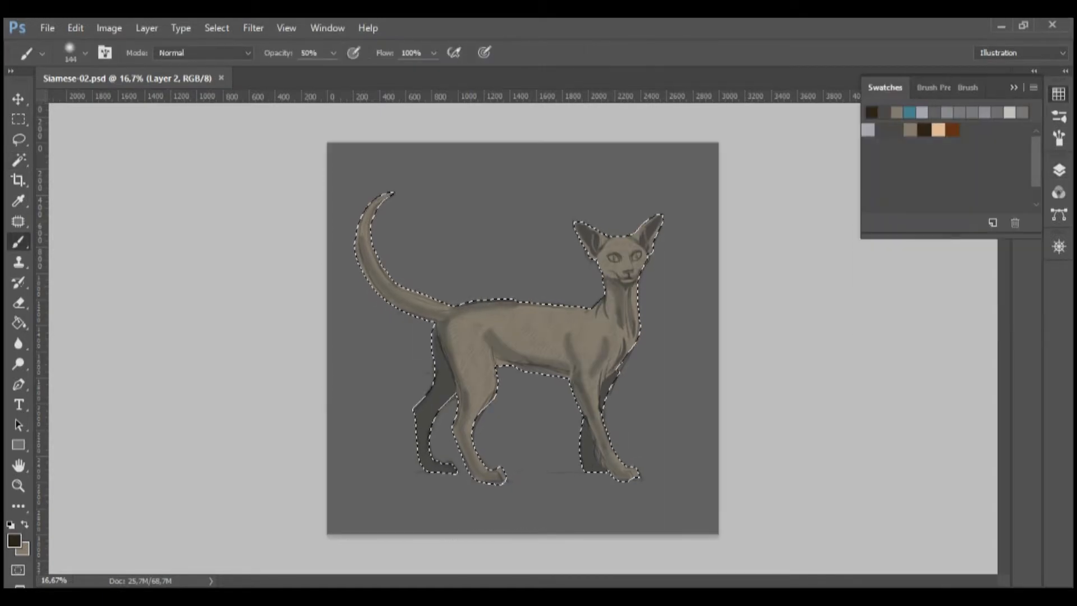
- Paint the brown Siamese points on the tail, near lower legs, muzzle and ears within the selection
{"action": "mouse_move", "coordinate": [387, 196]}
{"action": "left_mouse_down"}
{"action": "mouse_move", "coordinate": [371, 208]}
{"action": "mouse_move", "coordinate": [377, 284]}
{"action": "mouse_move", "coordinate": [448, 312]}
{"action": "mouse_move", "coordinate": [442, 394]}
{"action": "left_mouse_up"}
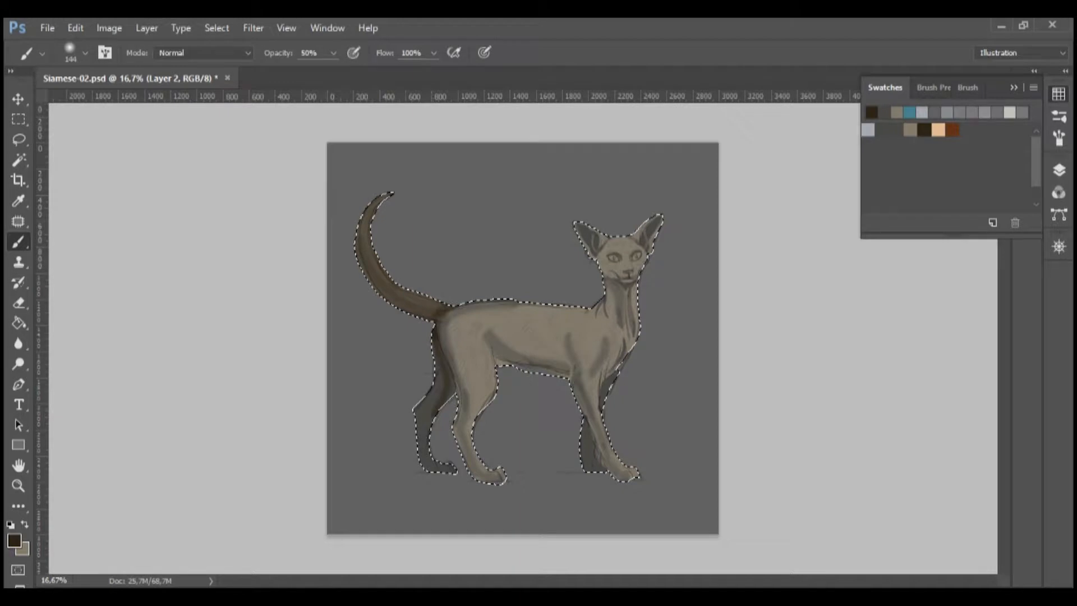
{"action": "key", "text": "ctrl+z"}
{"action": "left_click", "coordinate": [1013, 87]}
{"action": "mouse_move", "coordinate": [498, 476]}
{"action": "left_mouse_down"}
{"action": "mouse_move", "coordinate": [467, 443]}
{"action": "mouse_move", "coordinate": [460, 399]}
{"action": "mouse_move", "coordinate": [488, 394]}
{"action": "left_mouse_up"}
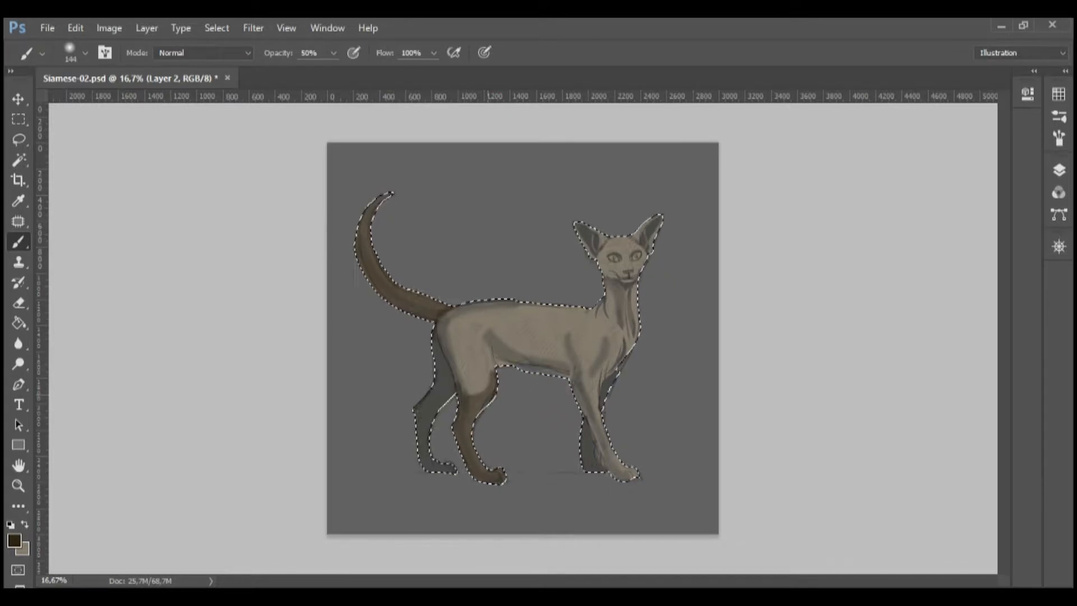
{"action": "mouse_move", "coordinate": [590, 414]}
{"action": "left_mouse_down"}
{"action": "mouse_move", "coordinate": [616, 471]}
{"action": "mouse_move", "coordinate": [592, 402]}
{"action": "left_mouse_up"}
{"action": "left_click_drag", "start_coordinate": [644, 257], "coordinate": [585, 245]}
{"action": "mouse_move", "coordinate": [586, 287]}
{"action": "left_mouse_down"}
{"action": "mouse_move", "coordinate": [589, 314]}
{"action": "mouse_move", "coordinate": [612, 294]}
{"action": "mouse_move", "coordinate": [584, 236]}
{"action": "mouse_move", "coordinate": [494, 180]}
{"action": "mouse_move", "coordinate": [550, 202]}
{"action": "mouse_move", "coordinate": [673, 146]}
{"action": "mouse_move", "coordinate": [645, 180]}
{"action": "left_mouse_up"}
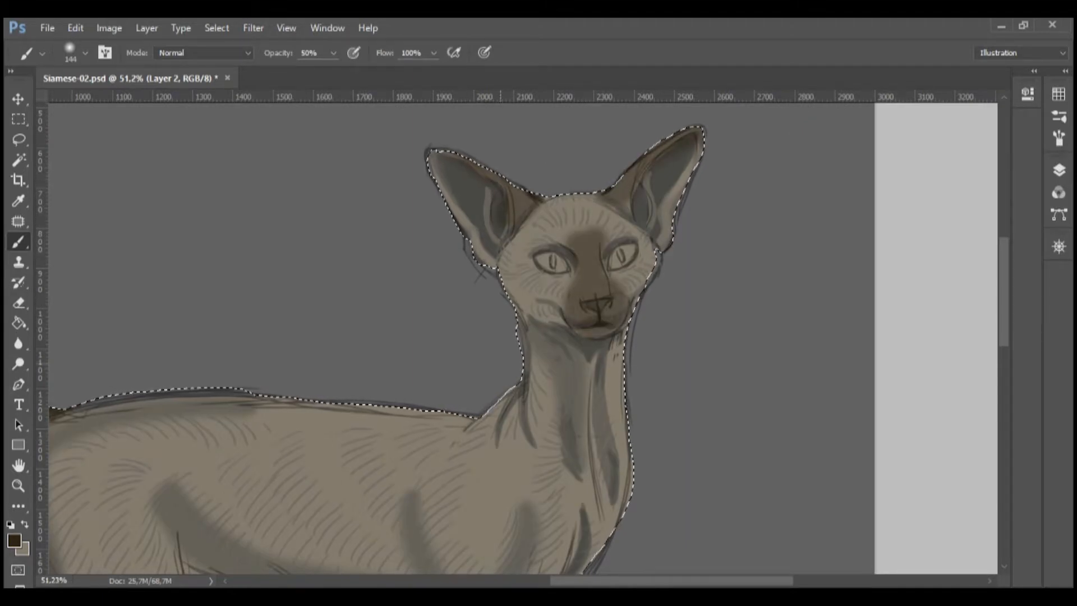
{"action": "scroll", "coordinate": [497, 409], "scroll_direction": "down", "scroll_amount": 4}
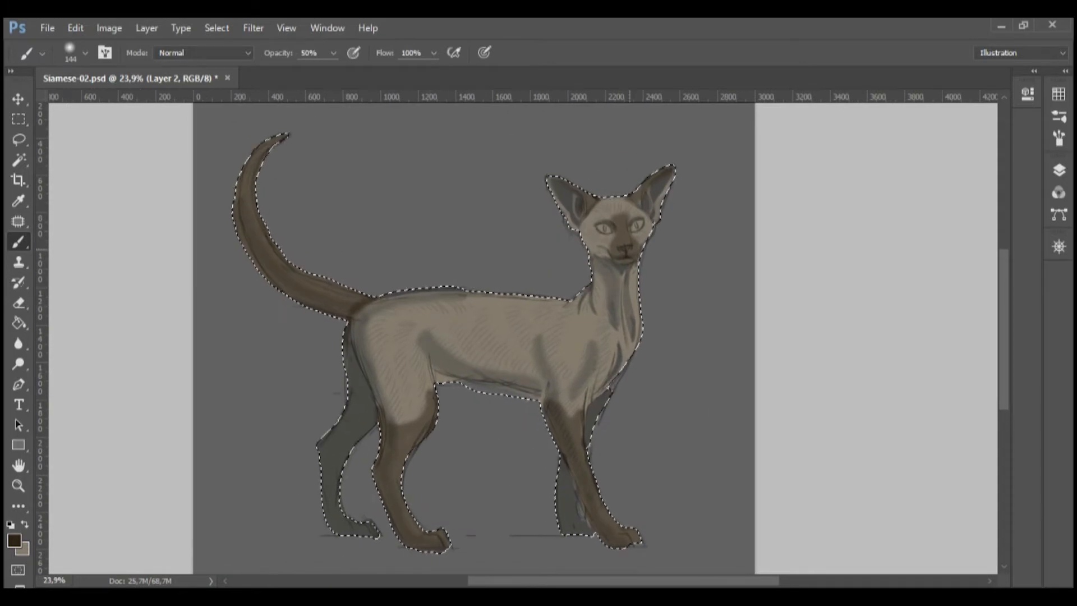
- Unlock the LIneart layer and lower its opacity further
{"action": "left_click", "coordinate": [1059, 170]}
{"action": "scroll", "coordinate": [954, 280], "scroll_direction": "up", "scroll_amount": 5}
{"action": "left_click", "coordinate": [953, 290]}
{"action": "left_click", "coordinate": [960, 231]}
{"action": "left_click_drag", "start_coordinate": [981, 210], "coordinate": [959, 210]}
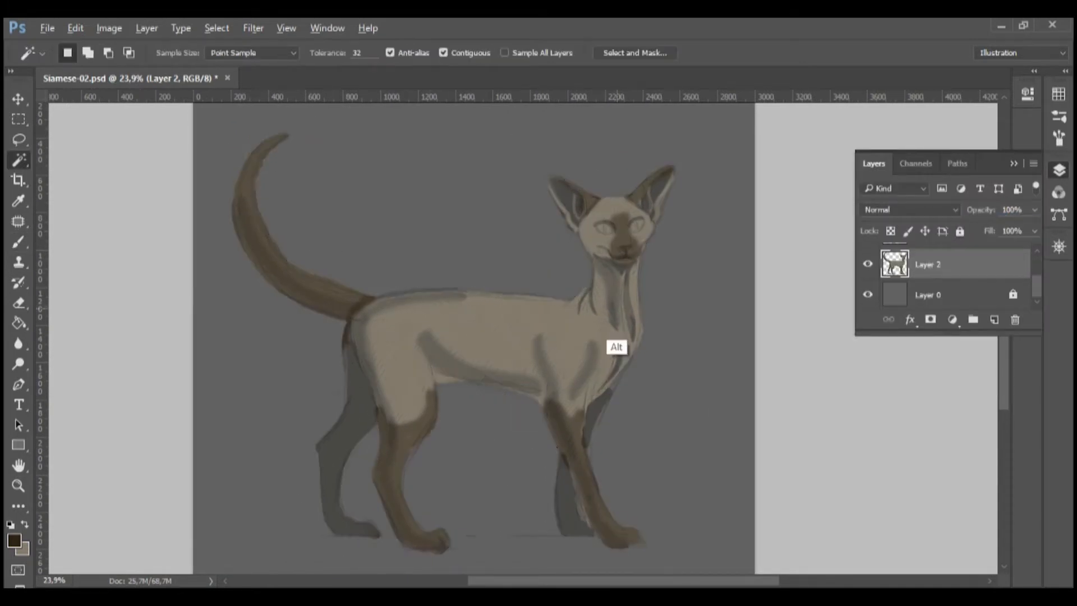
- Extend the dark grey of the far front leg up along the chest edge with a soft size 52 brush
{"action": "scroll", "coordinate": [622, 353], "scroll_direction": "up", "scroll_amount": 5}
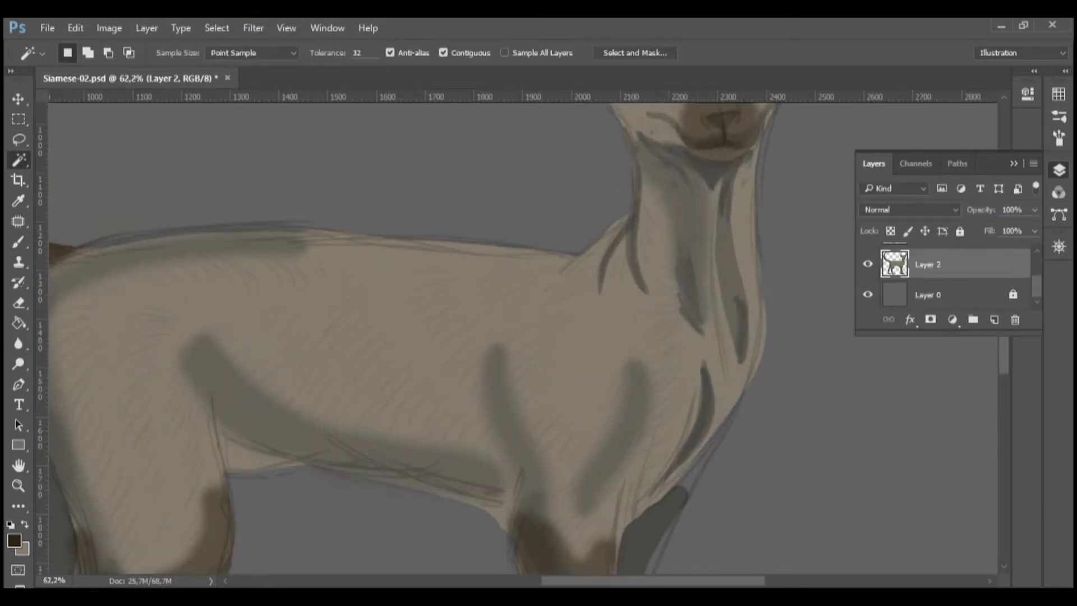
{"action": "scroll", "coordinate": [522, 337], "scroll_direction": "down", "scroll_amount": 3}
{"action": "key", "text": "b"}
{"action": "left_click", "coordinate": [1059, 94]}
{"action": "double_click", "coordinate": [910, 129]}
{"action": "left_click", "coordinate": [706, 242]}
{"action": "left_click", "coordinate": [896, 130]}
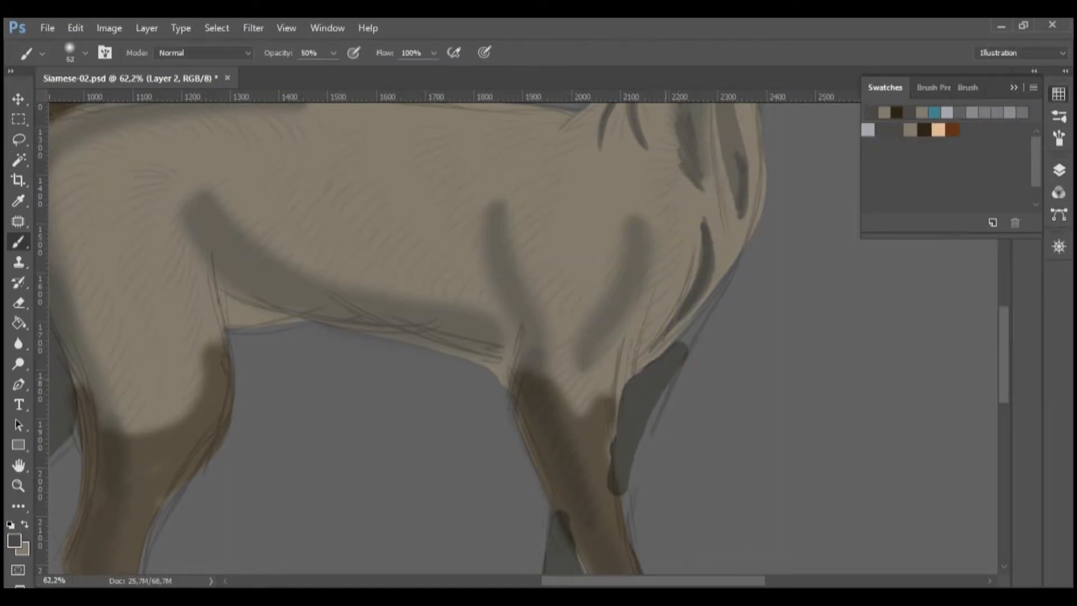
{"action": "left_click_drag", "start_coordinate": [684, 332], "coordinate": [728, 274]}
- Paint tan along the front edge of the near foreleg and over the upper edge of the hind leg's brown patch
{"action": "scroll", "coordinate": [673, 314], "scroll_direction": "down", "scroll_amount": 3}
{"action": "key", "text": "x"}
{"action": "mouse_move", "coordinate": [612, 213]}
{"action": "left_mouse_down"}
{"action": "mouse_move", "coordinate": [614, 317]}
{"action": "mouse_move", "coordinate": [644, 395]}
{"action": "left_mouse_up"}
{"action": "left_click_drag", "start_coordinate": [597, 209], "coordinate": [609, 330]}
{"action": "left_click_drag", "start_coordinate": [206, 157], "coordinate": [203, 193]}
{"action": "mouse_move", "coordinate": [218, 153]}
{"action": "left_mouse_down"}
{"action": "mouse_move", "coordinate": [207, 222]}
{"action": "mouse_move", "coordinate": [177, 239]}
{"action": "left_mouse_up"}
- Deepen the brown on the near front and hind legs with dark brown strokes
{"action": "left_click", "coordinate": [924, 130]}
{"action": "left_click_drag", "start_coordinate": [514, 197], "coordinate": [536, 276]}
{"action": "mouse_move", "coordinate": [578, 352]}
{"action": "left_mouse_down"}
{"action": "mouse_move", "coordinate": [622, 490]}
{"action": "mouse_move", "coordinate": [675, 543]}
{"action": "left_mouse_up"}
{"action": "left_click_drag", "start_coordinate": [600, 426], "coordinate": [622, 474]}
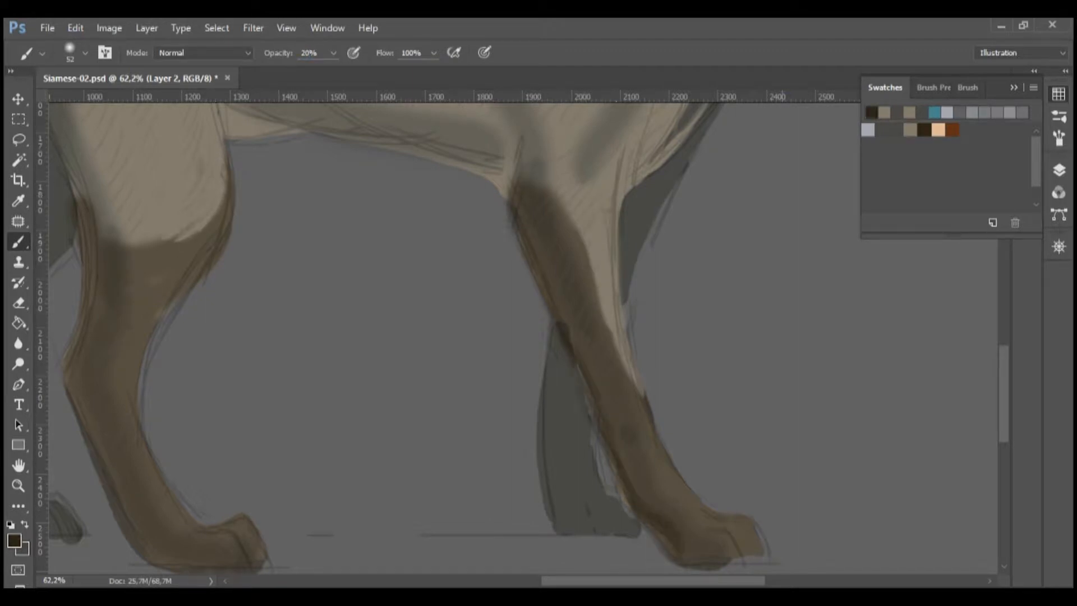
{"action": "left_click", "coordinate": [895, 130]}
{"action": "left_click", "coordinate": [924, 130]}
{"action": "left_click_drag", "start_coordinate": [83, 268], "coordinate": [64, 362]}
- Erase the stray paint around the hind legs' outlines
{"action": "mouse_move", "coordinate": [356, 420]}
{"action": "left_mouse_down"}
{"action": "mouse_move", "coordinate": [510, 414]}
{"action": "mouse_move", "coordinate": [640, 347]}
{"action": "left_mouse_up"}
{"action": "key", "text": "e"}
{"action": "left_click_drag", "start_coordinate": [455, 500], "coordinate": [548, 500]}
{"action": "left_click_drag", "start_coordinate": [354, 257], "coordinate": [342, 299]}
{"action": "left_click_drag", "start_coordinate": [362, 358], "coordinate": [400, 451]}
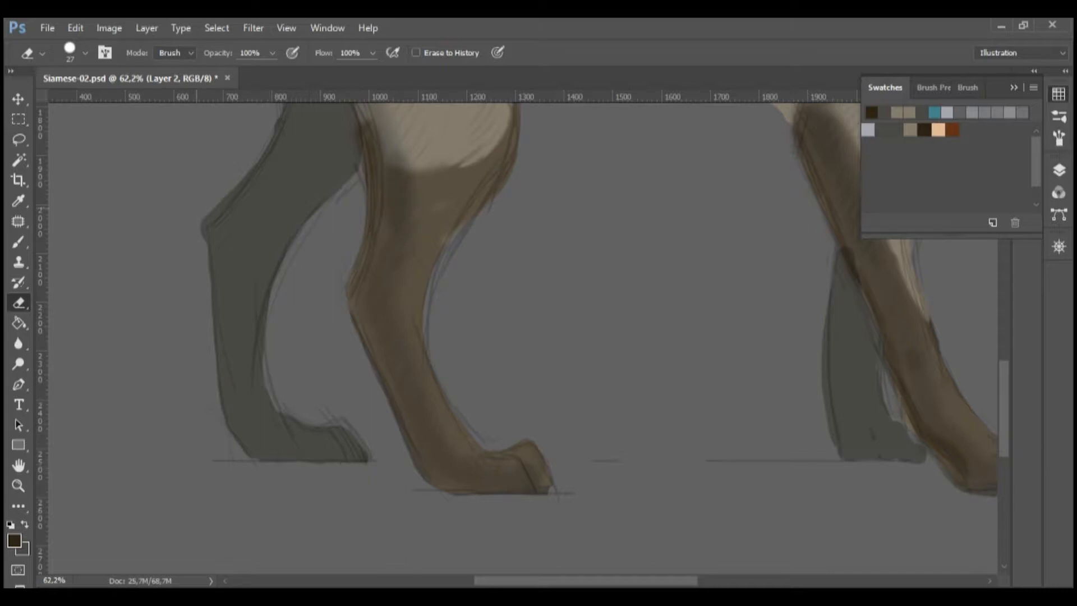
- Paint a dark brown shadow along the near hind leg and paw at 100% brush opacity
{"action": "type", "text": "b00"}
{"action": "key", "text": "Return"}
{"action": "mouse_move", "coordinate": [362, 255]}
{"action": "left_mouse_down"}
{"action": "mouse_move", "coordinate": [351, 308]}
{"action": "mouse_move", "coordinate": [421, 457]}
{"action": "mouse_move", "coordinate": [451, 491]}
{"action": "mouse_move", "coordinate": [551, 489]}
{"action": "left_mouse_up"}
{"action": "key", "text": "x"}
{"action": "left_click_drag", "start_coordinate": [370, 246], "coordinate": [363, 287]}
{"action": "key", "text": "ctrl+alt+z"}
- Set the paint colour to tan and erase the excess paint along the tail's outer curve with a larger eraser
{"action": "left_click", "coordinate": [910, 129]}
{"action": "scroll", "coordinate": [509, 339], "scroll_direction": "down", "scroll_amount": 5}
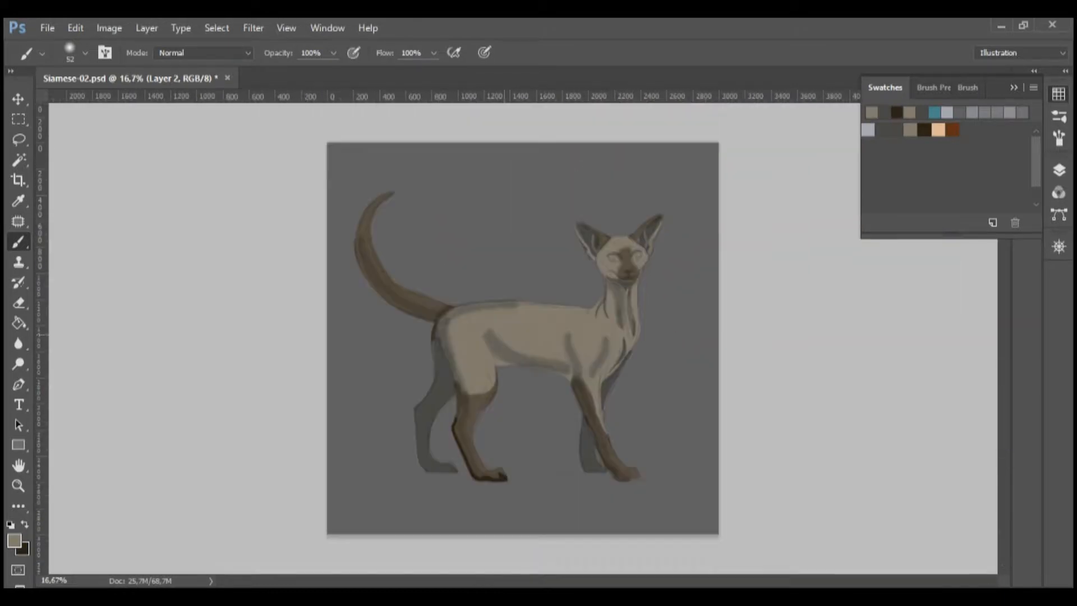
{"action": "scroll", "coordinate": [506, 326], "scroll_direction": "up", "scroll_amount": 7}
{"action": "mouse_move", "coordinate": [506, 327]}
{"action": "left_mouse_down"}
{"action": "mouse_move", "coordinate": [766, 385]}
{"action": "mouse_move", "coordinate": [730, 415]}
{"action": "left_mouse_up"}
{"action": "key", "text": "e"}
{"action": "left_click_drag", "start_coordinate": [184, 214], "coordinate": [194, 272]}
{"action": "key", "text": "bracketright"}
{"action": "mouse_move", "coordinate": [196, 145]}
{"action": "left_mouse_down"}
{"action": "mouse_move", "coordinate": [191, 183]}
{"action": "mouse_move", "coordinate": [292, 429]}
{"action": "left_mouse_up"}
{"action": "mouse_move", "coordinate": [363, 468]}
{"action": "left_mouse_down"}
{"action": "mouse_move", "coordinate": [465, 496]}
{"action": "mouse_move", "coordinate": [455, 544]}
{"action": "left_mouse_up"}
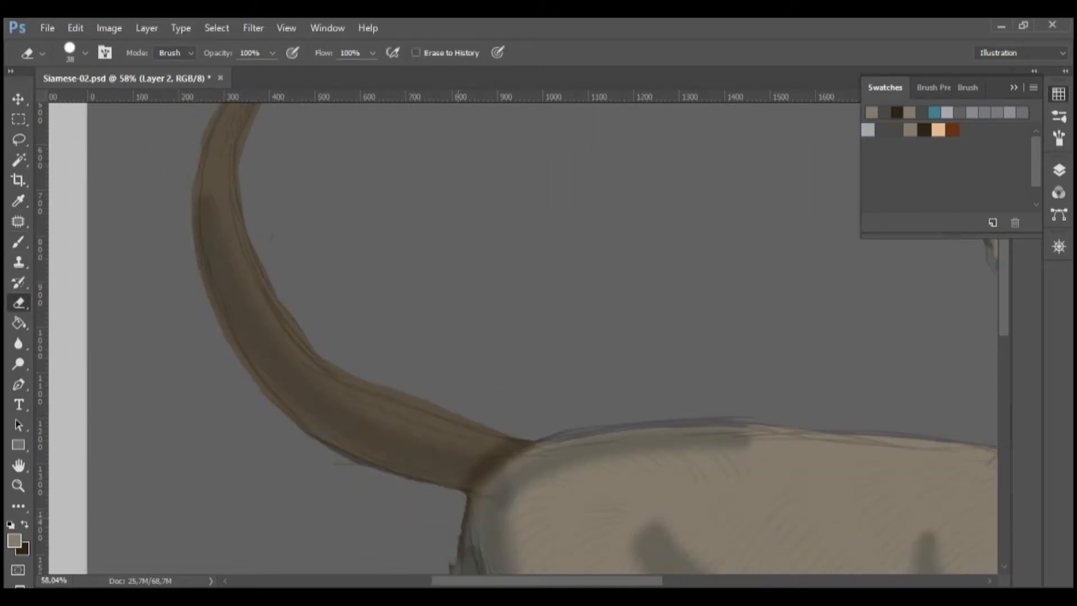
- Erase the excess paint along the tail's inner curve from near the tip to the base
{"action": "left_click_drag", "start_coordinate": [287, 216], "coordinate": [296, 311]}
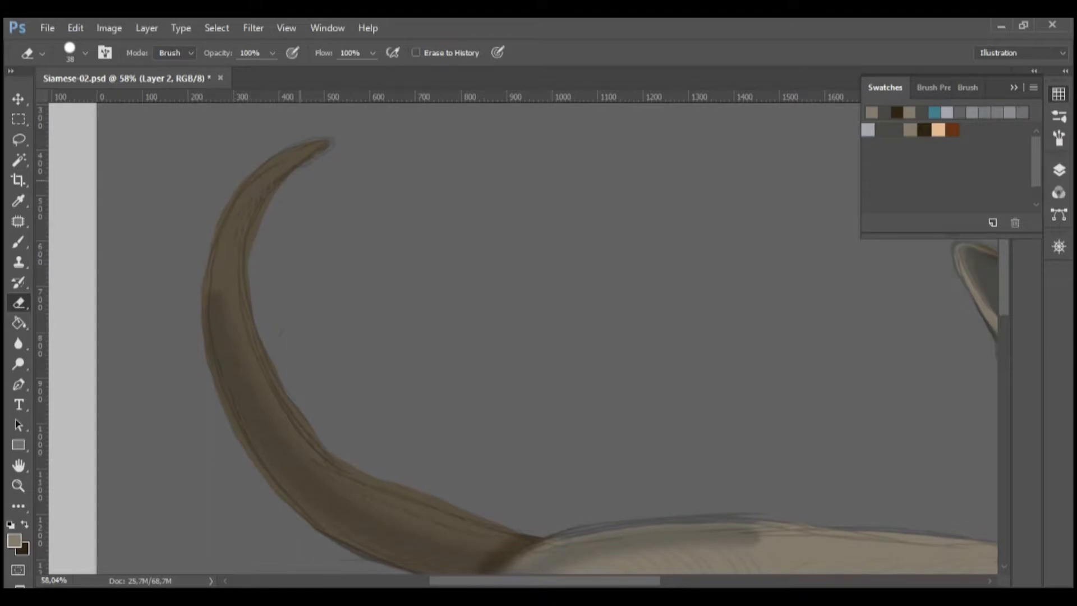
{"action": "mouse_move", "coordinate": [249, 272]}
{"action": "left_mouse_down"}
{"action": "mouse_move", "coordinate": [260, 338]}
{"action": "mouse_move", "coordinate": [348, 463]}
{"action": "left_mouse_up"}
{"action": "mouse_move", "coordinate": [271, 360]}
{"action": "left_mouse_down"}
{"action": "mouse_move", "coordinate": [389, 487]}
{"action": "mouse_move", "coordinate": [487, 516]}
{"action": "left_mouse_up"}
{"action": "left_click_drag", "start_coordinate": [418, 488], "coordinate": [364, 470]}
- Paint dark brown edges along the tail's outer underside and the inside of its tip
{"action": "key", "text": "b"}
{"action": "key", "text": "x"}
{"action": "mouse_move", "coordinate": [219, 383]}
{"action": "left_mouse_down"}
{"action": "mouse_move", "coordinate": [268, 474]}
{"action": "mouse_move", "coordinate": [394, 559]}
{"action": "mouse_move", "coordinate": [377, 306]}
{"action": "mouse_move", "coordinate": [486, 364]}
{"action": "left_mouse_up"}
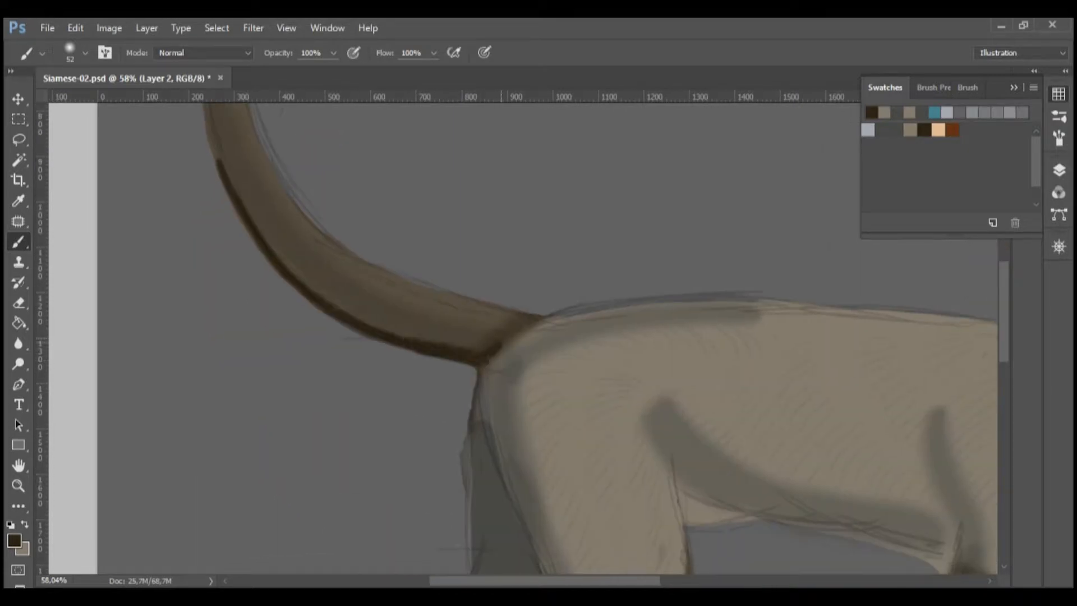
{"action": "left_click_drag", "start_coordinate": [499, 228], "coordinate": [541, 457]}
{"action": "mouse_move", "coordinate": [249, 354]}
{"action": "left_mouse_down"}
{"action": "mouse_move", "coordinate": [245, 276]}
{"action": "mouse_move", "coordinate": [283, 198]}
{"action": "mouse_move", "coordinate": [245, 248]}
{"action": "mouse_move", "coordinate": [365, 159]}
{"action": "left_mouse_up"}
{"action": "key", "text": "e"}
{"action": "key", "text": "b"}
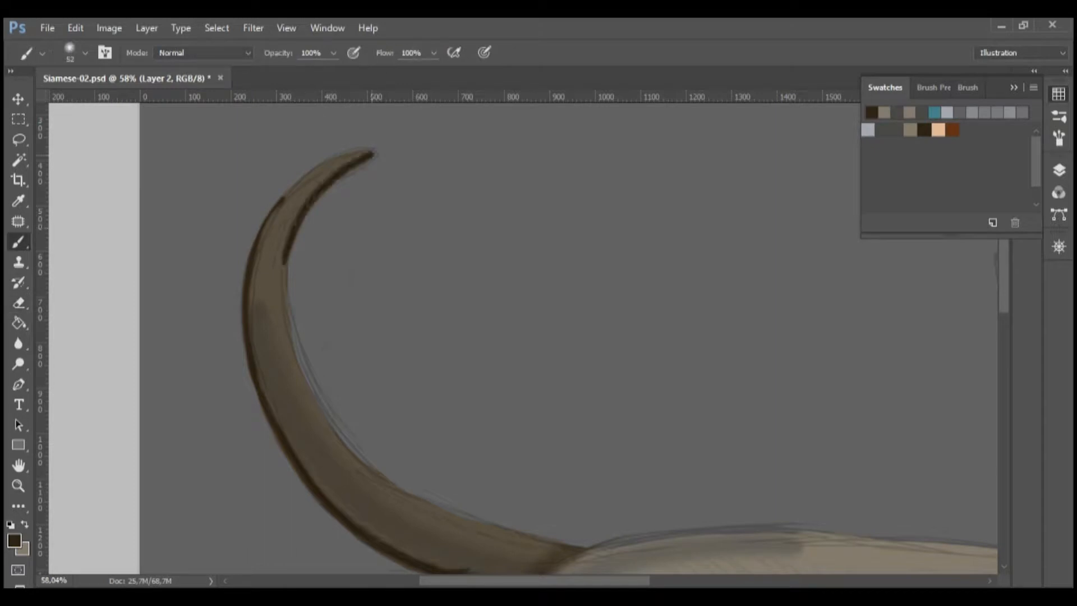
- Sample the tail's mid-brown and paint over the outer edge near the tip to blend its dark outline
{"action": "left_click", "coordinate": [273, 286], "text": "alt"}
{"action": "left_click_drag", "start_coordinate": [283, 199], "coordinate": [248, 285]}
{"action": "left_click_drag", "start_coordinate": [499, 364], "coordinate": [429, 364]}
{"action": "left_click_drag", "start_coordinate": [842, 359], "coordinate": [912, 359]}
{"action": "left_click_drag", "start_coordinate": [737, 426], "coordinate": [312, 447]}
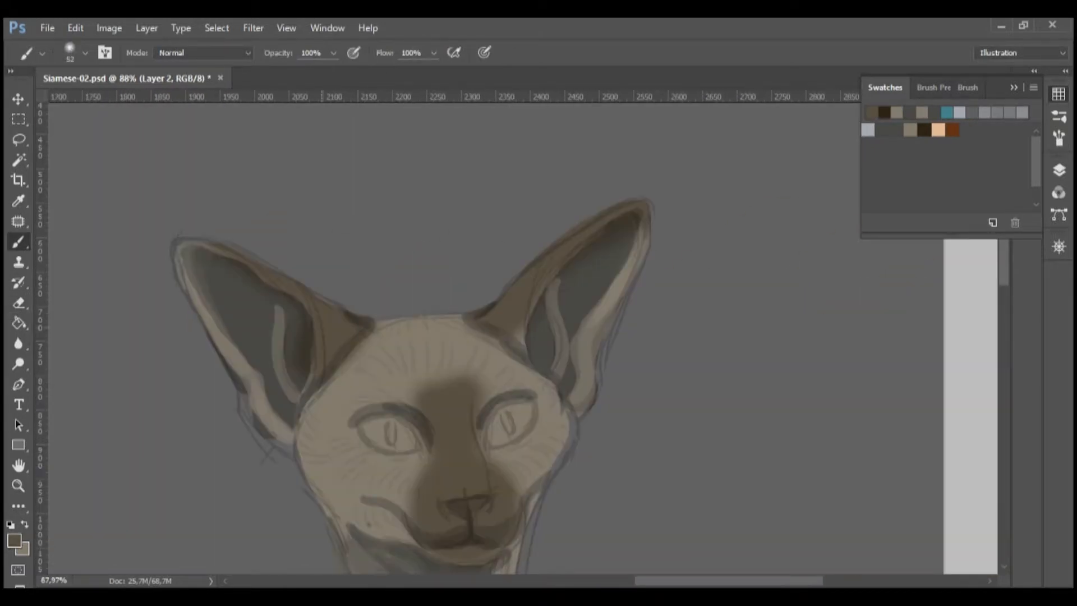
- Paint dark brown lines along the inner rims of both ears and blend the left-hand ear's top edge with sampled mid-brown
{"action": "left_click", "coordinate": [884, 112]}
{"action": "mouse_move", "coordinate": [184, 243]}
{"action": "left_mouse_down"}
{"action": "mouse_move", "coordinate": [233, 256]}
{"action": "mouse_move", "coordinate": [297, 301]}
{"action": "left_mouse_up"}
{"action": "left_click_drag", "start_coordinate": [355, 320], "coordinate": [360, 345]}
{"action": "key", "text": "ctrl+z"}
{"action": "left_click_drag", "start_coordinate": [303, 306], "coordinate": [304, 399]}
{"action": "mouse_move", "coordinate": [541, 292]}
{"action": "left_mouse_down"}
{"action": "mouse_move", "coordinate": [526, 325]}
{"action": "mouse_move", "coordinate": [533, 365]}
{"action": "left_mouse_up"}
{"action": "mouse_move", "coordinate": [539, 294]}
{"action": "left_mouse_down"}
{"action": "mouse_move", "coordinate": [572, 255]}
{"action": "mouse_move", "coordinate": [644, 207]}
{"action": "left_mouse_up"}
{"action": "left_click", "coordinate": [525, 275], "text": "alt"}
{"action": "left_click_drag", "start_coordinate": [189, 238], "coordinate": [242, 254]}
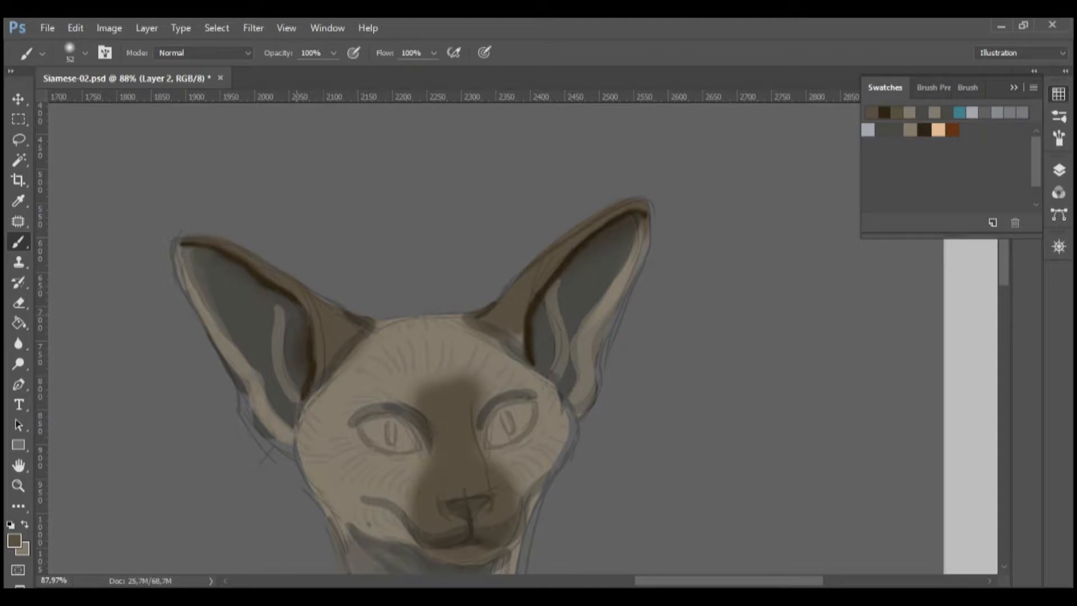
- Paint the nose, mouth line and both slit pupils in dark brown with a small brush
{"action": "left_click", "coordinate": [885, 112]}
{"action": "left_click_drag", "start_coordinate": [469, 487], "coordinate": [449, 487]}
{"action": "left_click_drag", "start_coordinate": [442, 503], "coordinate": [463, 507]}
{"action": "left_click_drag", "start_coordinate": [463, 499], "coordinate": [510, 365]}
{"action": "left_click_drag", "start_coordinate": [436, 287], "coordinate": [439, 309]}
{"action": "left_click_drag", "start_coordinate": [551, 281], "coordinate": [558, 299]}
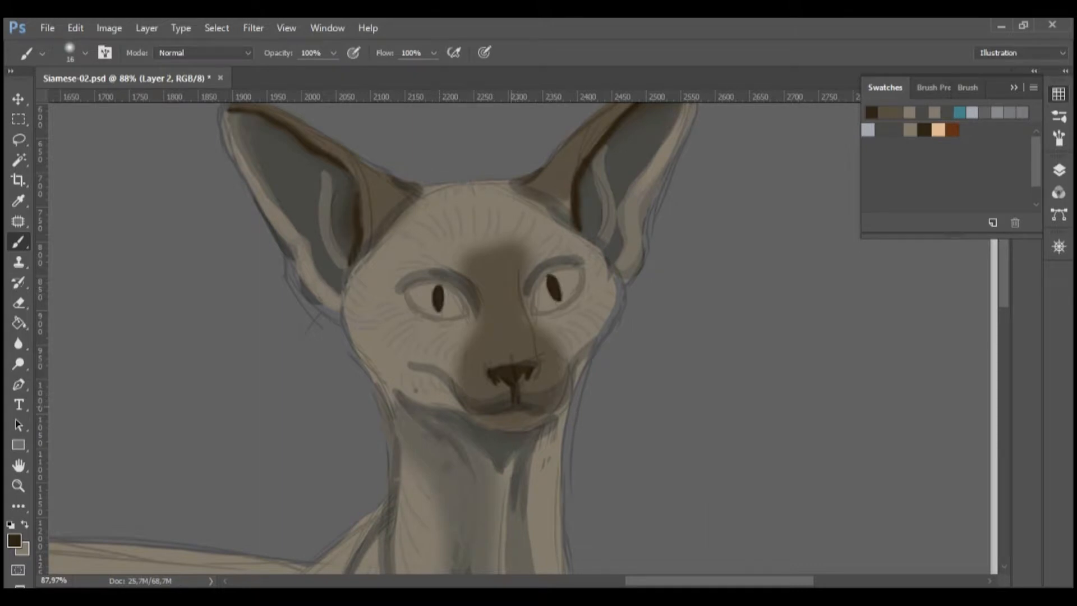
- Draw dark brown upper lids over both eyes, redoing the right-hand one
{"action": "left_click_drag", "start_coordinate": [405, 290], "coordinate": [456, 281]}
{"action": "left_click_drag", "start_coordinate": [568, 269], "coordinate": [531, 309]}
{"action": "key", "text": "ctrl+z"}
{"action": "mouse_move", "coordinate": [579, 268]}
{"action": "left_mouse_down"}
{"action": "mouse_move", "coordinate": [546, 274]}
{"action": "mouse_move", "coordinate": [532, 308]}
{"action": "left_mouse_up"}
- Set the brush opacity to 20% and build up soft brown shading on the muzzle, cheeks and forehead
{"action": "type", "text": "20"}
{"action": "left_click_drag", "start_coordinate": [549, 376], "coordinate": [569, 376]}
{"action": "mouse_move", "coordinate": [469, 311]}
{"action": "left_mouse_down"}
{"action": "mouse_move", "coordinate": [456, 351]}
{"action": "mouse_move", "coordinate": [399, 328]}
{"action": "left_mouse_up"}
{"action": "left_click_drag", "start_coordinate": [554, 340], "coordinate": [596, 309]}
{"action": "mouse_move", "coordinate": [514, 249]}
{"action": "left_mouse_down"}
{"action": "mouse_move", "coordinate": [443, 232]}
{"action": "mouse_move", "coordinate": [531, 235]}
{"action": "left_mouse_up"}
{"action": "left_click_drag", "start_coordinate": [507, 314], "coordinate": [502, 358]}
{"action": "left_click_drag", "start_coordinate": [522, 250], "coordinate": [455, 237]}
{"action": "left_click_drag", "start_coordinate": [469, 359], "coordinate": [384, 332]}
{"action": "left_click_drag", "start_coordinate": [552, 351], "coordinate": [584, 322]}
{"action": "left_click_drag", "start_coordinate": [534, 395], "coordinate": [483, 401]}
- Soften the grey shadows on the neck and chest with translucent tan strokes
{"action": "left_click_drag", "start_coordinate": [532, 430], "coordinate": [567, 252]}
{"action": "scroll", "coordinate": [561, 275], "scroll_direction": "up", "scroll_amount": 3}
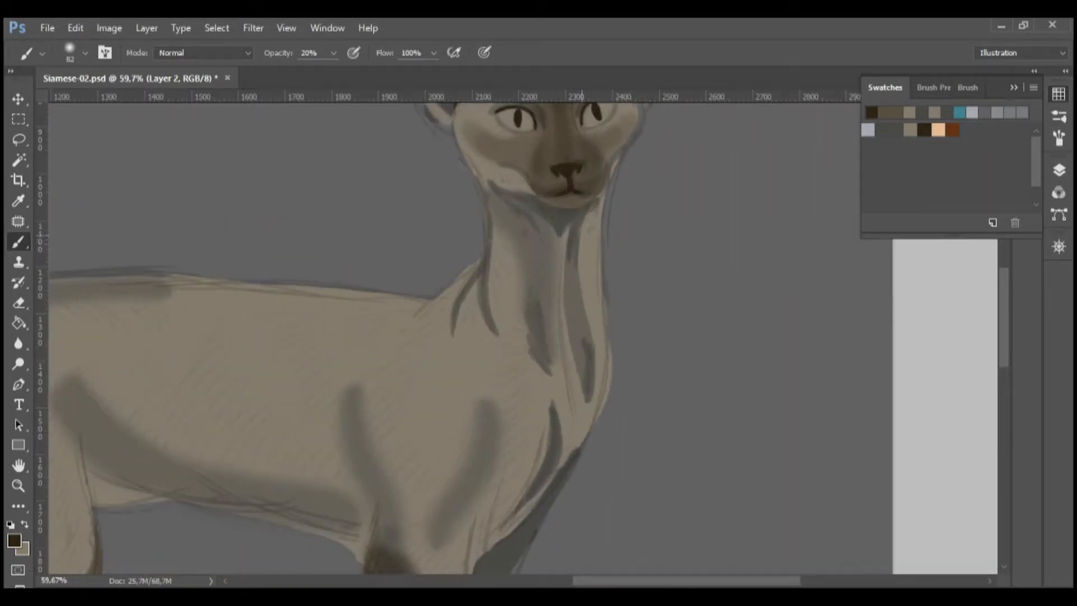
{"action": "left_click", "coordinate": [910, 113]}
{"action": "left_click_drag", "start_coordinate": [512, 216], "coordinate": [545, 371]}
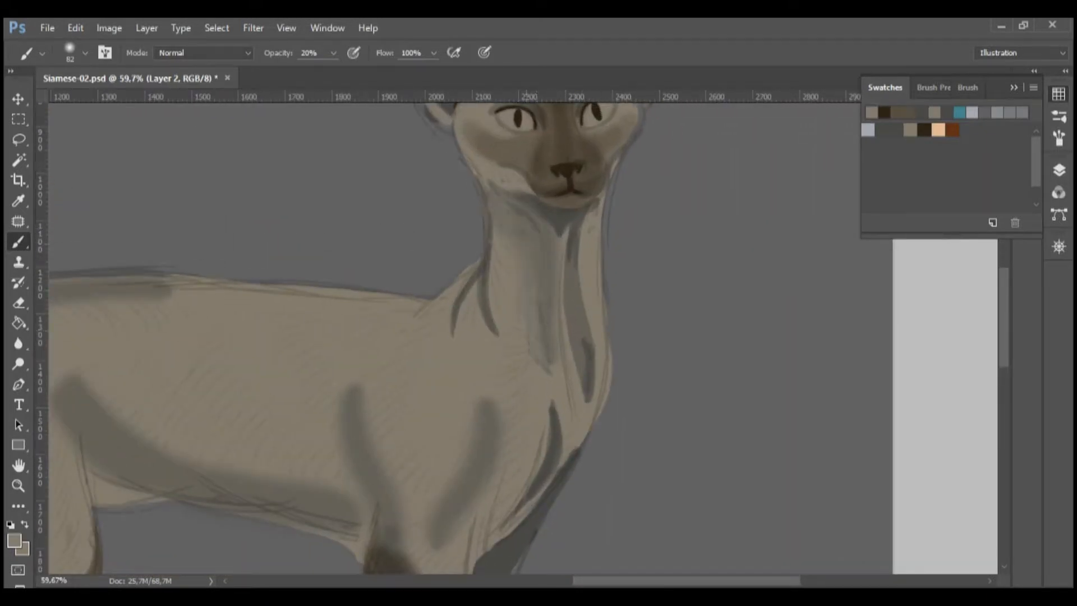
{"action": "left_click_drag", "start_coordinate": [577, 292], "coordinate": [587, 387]}
{"action": "left_click_drag", "start_coordinate": [455, 331], "coordinate": [480, 258]}
{"action": "mouse_move", "coordinate": [552, 404]}
{"action": "left_mouse_down"}
{"action": "mouse_move", "coordinate": [560, 247]}
{"action": "mouse_move", "coordinate": [563, 306]}
{"action": "left_mouse_up"}
- Paint the front leg's rear edge and paw in sampled dark brown, and erase the excess beneath the paw
{"action": "mouse_move", "coordinate": [435, 456]}
{"action": "left_mouse_down"}
{"action": "mouse_move", "coordinate": [447, 482]}
{"action": "mouse_move", "coordinate": [418, 401]}
{"action": "mouse_move", "coordinate": [465, 530]}
{"action": "mouse_move", "coordinate": [443, 272]}
{"action": "left_mouse_up"}
{"action": "left_click", "coordinate": [378, 295], "text": "alt"}
{"action": "left_click_drag", "start_coordinate": [445, 259], "coordinate": [462, 371]}
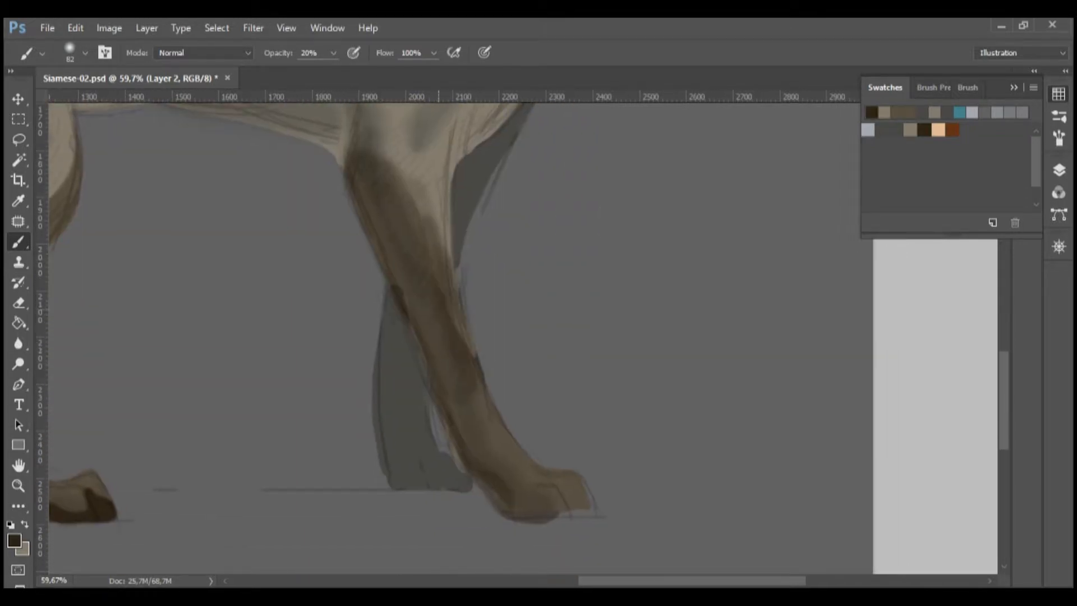
{"action": "mouse_move", "coordinate": [343, 137]}
{"action": "left_mouse_down"}
{"action": "mouse_move", "coordinate": [373, 255]}
{"action": "mouse_move", "coordinate": [457, 461]}
{"action": "mouse_move", "coordinate": [518, 516]}
{"action": "mouse_move", "coordinate": [571, 505]}
{"action": "mouse_move", "coordinate": [512, 504]}
{"action": "mouse_move", "coordinate": [474, 468]}
{"action": "mouse_move", "coordinate": [436, 370]}
{"action": "left_mouse_up"}
{"action": "mouse_move", "coordinate": [363, 209]}
{"action": "left_mouse_down"}
{"action": "mouse_move", "coordinate": [439, 382]}
{"action": "mouse_move", "coordinate": [511, 489]}
{"action": "mouse_move", "coordinate": [508, 475]}
{"action": "left_mouse_up"}
{"action": "mouse_move", "coordinate": [575, 489]}
{"action": "left_mouse_down"}
{"action": "mouse_move", "coordinate": [584, 513]}
{"action": "mouse_move", "coordinate": [574, 509]}
{"action": "left_mouse_up"}
{"action": "key", "text": "e"}
{"action": "left_click_drag", "start_coordinate": [486, 497], "coordinate": [548, 525]}
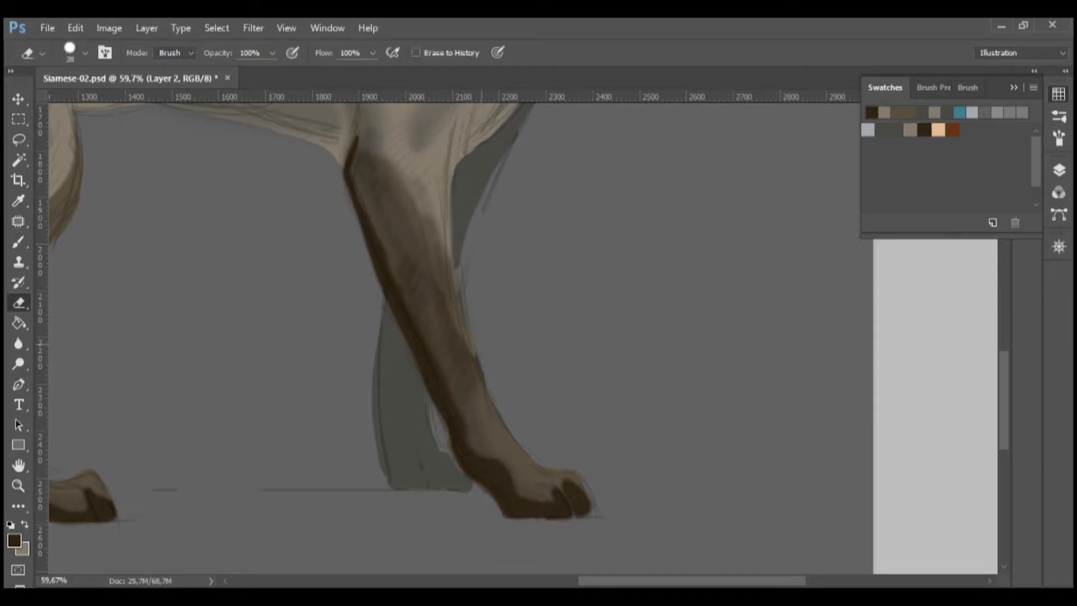
- Paint dark brown shading down the near hind leg's rear edge, over the hock and along to the paw
{"action": "left_click_drag", "start_coordinate": [433, 321], "coordinate": [365, 321]}
{"action": "left_click_drag", "start_coordinate": [131, 311], "coordinate": [190, 276]}
{"action": "key", "text": "b"}
{"action": "mouse_move", "coordinate": [151, 177]}
{"action": "left_mouse_down"}
{"action": "mouse_move", "coordinate": [159, 293]}
{"action": "mouse_move", "coordinate": [140, 345]}
{"action": "left_mouse_up"}
{"action": "left_click_drag", "start_coordinate": [154, 248], "coordinate": [182, 440]}
{"action": "left_click_drag", "start_coordinate": [166, 277], "coordinate": [223, 521]}
{"action": "left_click_drag", "start_coordinate": [160, 193], "coordinate": [169, 275]}
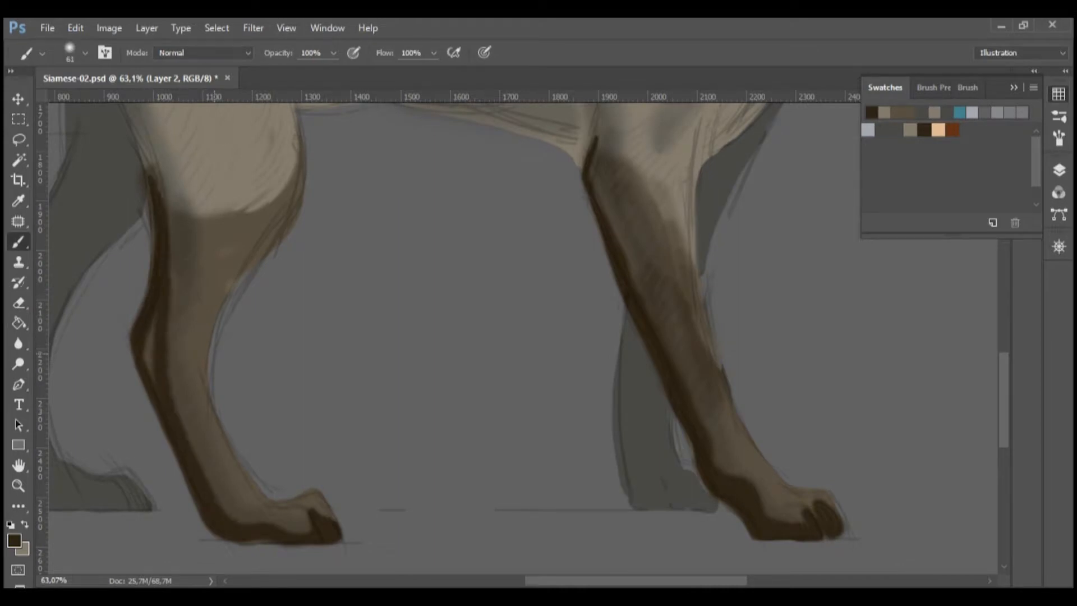
- Paint dark brown edges down the front sides of the near hind leg and the near front leg
{"action": "left_click_drag", "start_coordinate": [224, 309], "coordinate": [205, 381]}
{"action": "mouse_move", "coordinate": [300, 188]}
{"action": "left_mouse_down"}
{"action": "mouse_move", "coordinate": [208, 376]}
{"action": "mouse_move", "coordinate": [212, 401]}
{"action": "left_mouse_up"}
{"action": "left_click_drag", "start_coordinate": [684, 241], "coordinate": [748, 445]}
{"action": "mouse_move", "coordinate": [673, 359]}
{"action": "left_mouse_down"}
{"action": "mouse_move", "coordinate": [551, 359]}
{"action": "mouse_move", "coordinate": [698, 359]}
{"action": "left_mouse_up"}
{"action": "left_click_drag", "start_coordinate": [233, 388], "coordinate": [296, 500]}
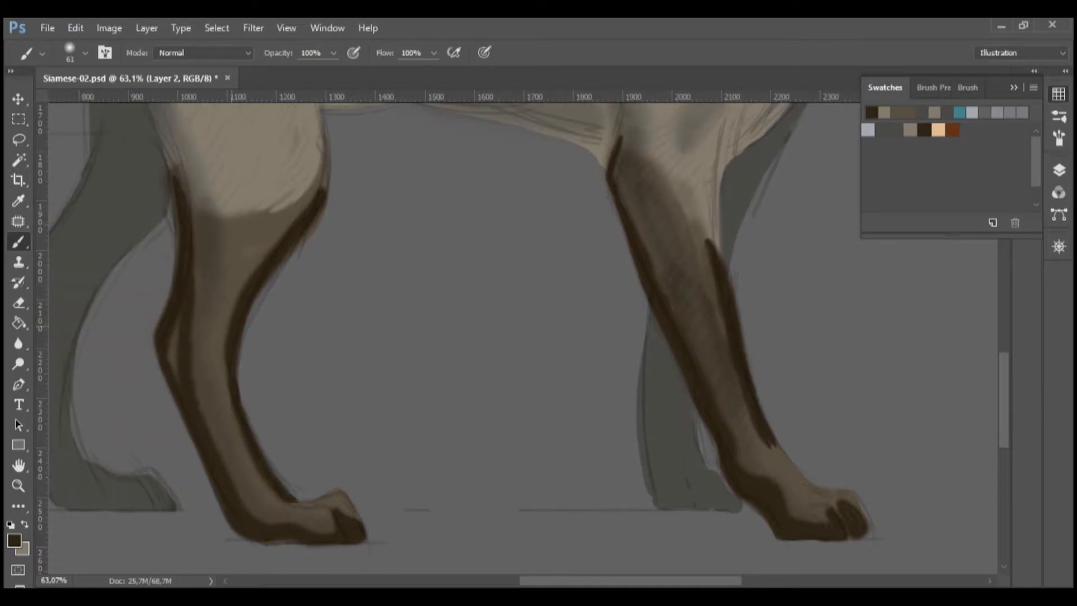
- Widen the dark brown shading inward on both sides of the near hind leg
{"action": "left_click_drag", "start_coordinate": [184, 188], "coordinate": [193, 307]}
{"action": "mouse_move", "coordinate": [326, 151]}
{"action": "left_mouse_down"}
{"action": "mouse_move", "coordinate": [276, 241]}
{"action": "mouse_move", "coordinate": [219, 415]}
{"action": "left_mouse_up"}
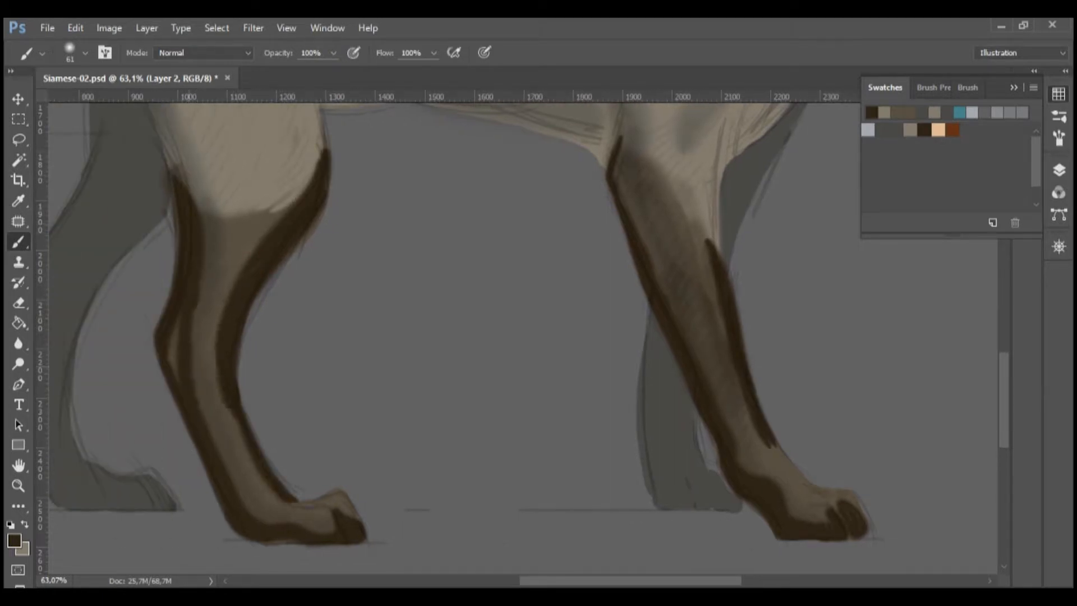
{"action": "left_click_drag", "start_coordinate": [227, 344], "coordinate": [203, 463]}
{"action": "left_click_drag", "start_coordinate": [230, 412], "coordinate": [272, 507]}
{"action": "left_click_drag", "start_coordinate": [227, 457], "coordinate": [277, 512]}
{"action": "left_click_drag", "start_coordinate": [261, 242], "coordinate": [206, 356]}
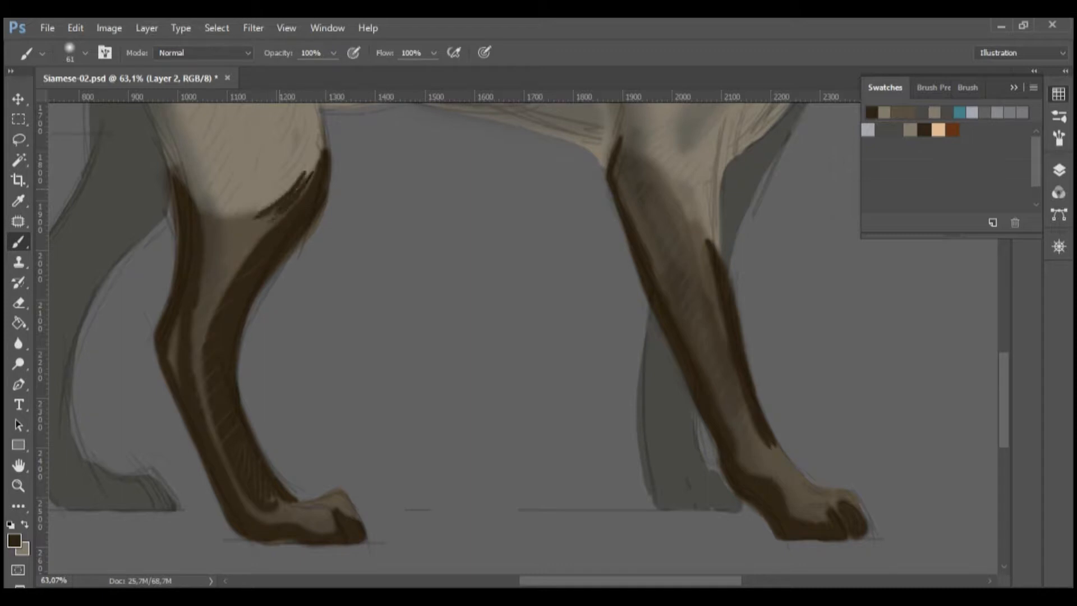
- Widen the dark brown shading along both edges of the near front leg and extend it onto the paw
{"action": "left_click_drag", "start_coordinate": [659, 285], "coordinate": [322, 275]}
{"action": "left_click_drag", "start_coordinate": [275, 174], "coordinate": [315, 293]}
{"action": "left_click_drag", "start_coordinate": [275, 188], "coordinate": [289, 247]}
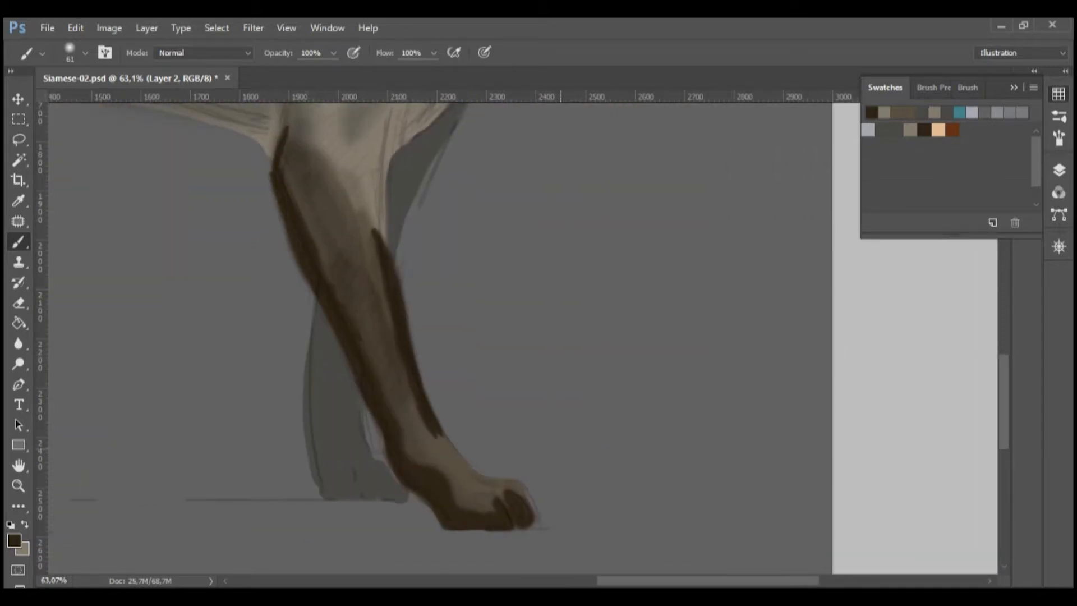
{"action": "mouse_move", "coordinate": [275, 175]}
{"action": "left_mouse_down"}
{"action": "mouse_move", "coordinate": [304, 282]}
{"action": "mouse_move", "coordinate": [371, 418]}
{"action": "left_mouse_up"}
{"action": "mouse_move", "coordinate": [436, 332]}
{"action": "left_mouse_down"}
{"action": "mouse_move", "coordinate": [340, 292]}
{"action": "mouse_move", "coordinate": [421, 332]}
{"action": "left_mouse_up"}
{"action": "key", "text": "ctrl+z"}
{"action": "left_click_drag", "start_coordinate": [425, 387], "coordinate": [467, 458]}
{"action": "left_click_drag", "start_coordinate": [354, 192], "coordinate": [390, 289]}
{"action": "mouse_move", "coordinate": [364, 199]}
{"action": "left_mouse_down"}
{"action": "mouse_move", "coordinate": [392, 264]}
{"action": "mouse_move", "coordinate": [398, 344]}
{"action": "left_mouse_up"}
{"action": "mouse_move", "coordinate": [471, 460]}
{"action": "left_mouse_down"}
{"action": "mouse_move", "coordinate": [511, 467]}
{"action": "mouse_move", "coordinate": [519, 487]}
{"action": "left_mouse_up"}
{"action": "mouse_move", "coordinate": [319, 183]}
{"action": "left_mouse_down"}
{"action": "mouse_move", "coordinate": [320, 230]}
{"action": "mouse_move", "coordinate": [350, 305]}
{"action": "left_mouse_up"}
- Deepen the dark brown shading along the tail's edges from the base to the tip
{"action": "mouse_move", "coordinate": [454, 303]}
{"action": "left_mouse_down"}
{"action": "mouse_move", "coordinate": [359, 297]}
{"action": "mouse_move", "coordinate": [446, 297]}
{"action": "left_mouse_up"}
{"action": "left_click_drag", "start_coordinate": [314, 236], "coordinate": [527, 292]}
{"action": "left_click_drag", "start_coordinate": [294, 404], "coordinate": [267, 230]}
{"action": "mouse_move", "coordinate": [374, 145]}
{"action": "left_mouse_down"}
{"action": "mouse_move", "coordinate": [343, 160]}
{"action": "mouse_move", "coordinate": [295, 269]}
{"action": "mouse_move", "coordinate": [304, 344]}
{"action": "mouse_move", "coordinate": [379, 437]}
{"action": "left_mouse_up"}
{"action": "mouse_move", "coordinate": [281, 283]}
{"action": "left_mouse_down"}
{"action": "mouse_move", "coordinate": [277, 364]}
{"action": "mouse_move", "coordinate": [409, 506]}
{"action": "mouse_move", "coordinate": [524, 534]}
{"action": "mouse_move", "coordinate": [330, 166]}
{"action": "mouse_move", "coordinate": [359, 148]}
{"action": "left_mouse_up"}
{"action": "mouse_move", "coordinate": [301, 247]}
{"action": "left_mouse_down"}
{"action": "mouse_move", "coordinate": [367, 421]}
{"action": "mouse_move", "coordinate": [513, 501]}
{"action": "mouse_move", "coordinate": [574, 504]}
{"action": "left_mouse_up"}
{"action": "mouse_move", "coordinate": [505, 492]}
{"action": "left_mouse_down"}
{"action": "mouse_move", "coordinate": [589, 499]}
{"action": "mouse_move", "coordinate": [523, 148]}
{"action": "left_mouse_up"}
{"action": "left_click_drag", "start_coordinate": [601, 277], "coordinate": [499, 278]}
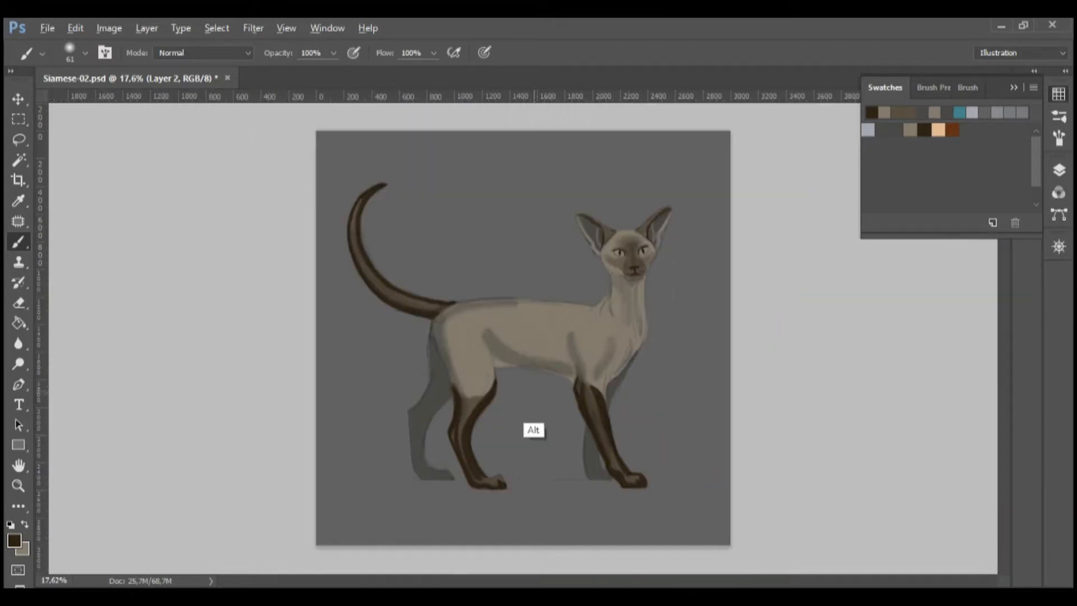
- Blend the near hind leg's brown into the lower thigh with sampled colours at 20% opacity
{"action": "left_click", "coordinate": [534, 391], "text": "alt"}
{"action": "left_click_drag", "start_coordinate": [537, 395], "coordinate": [544, 396]}
{"action": "key", "text": "2"}
{"action": "left_click", "coordinate": [488, 399], "text": "alt"}
{"action": "left_click_drag", "start_coordinate": [465, 394], "coordinate": [481, 394]}
- Isolate the cat's silhouette on Layer 2 with a Magic Wand selection and return to the Brush
{"action": "left_click", "coordinate": [1059, 170]}
{"action": "key", "text": "w"}
{"action": "right_click", "coordinate": [492, 270]}
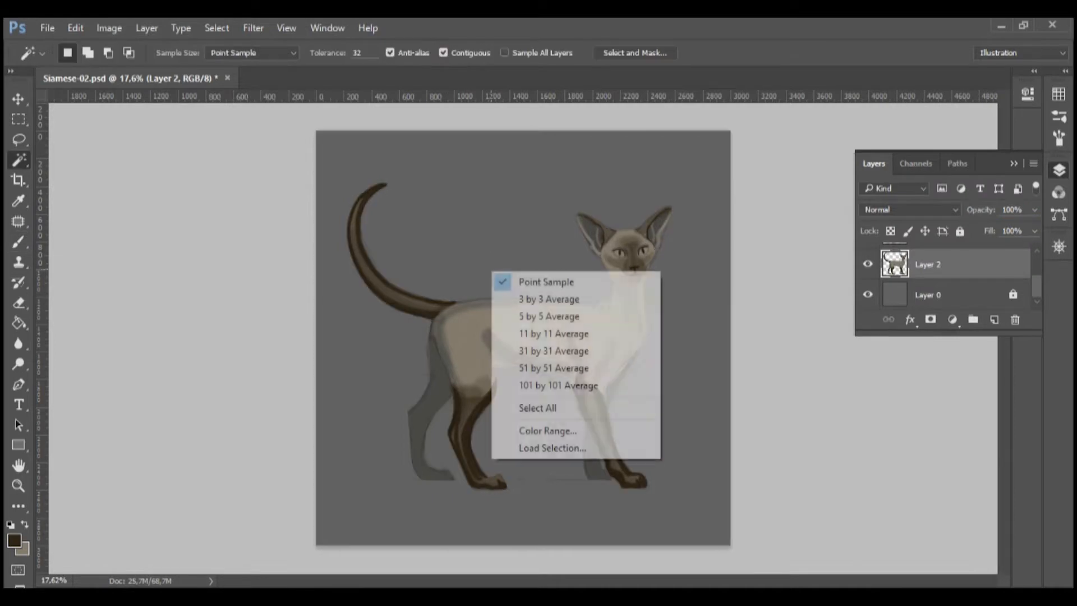
{"action": "left_click", "coordinate": [491, 245]}
{"action": "key", "text": "b"}
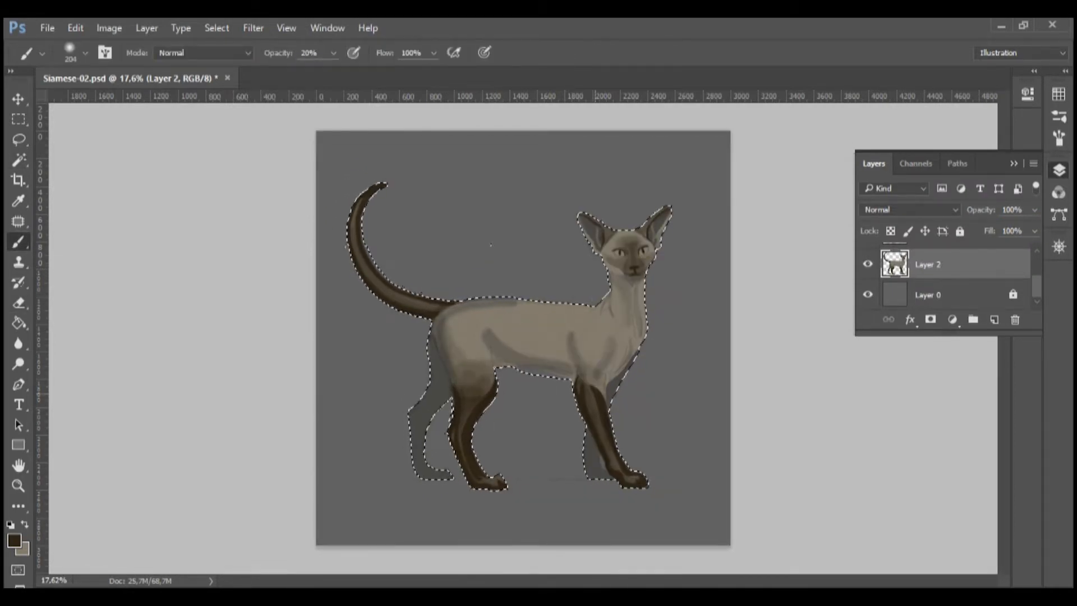
- Blend the flank with tan at 50% opacity and paint grey shadows on the neck, chest and belly
{"action": "left_click", "coordinate": [1059, 93]}
{"action": "left_click", "coordinate": [872, 112]}
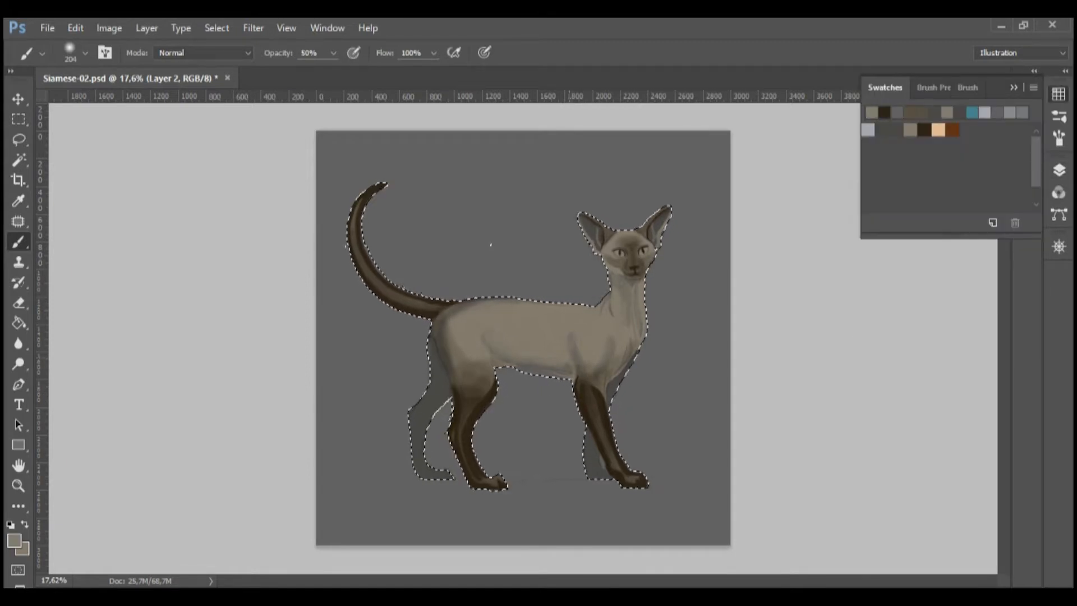
{"action": "left_click", "coordinate": [934, 113]}
{"action": "left_click", "coordinate": [884, 112]}
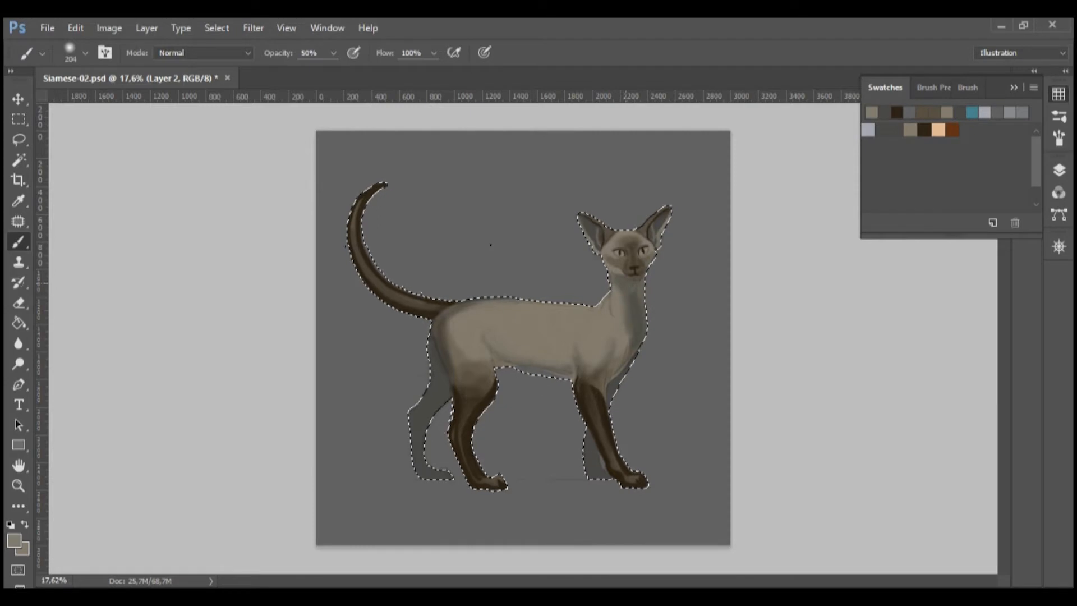
{"action": "left_click", "coordinate": [884, 112]}
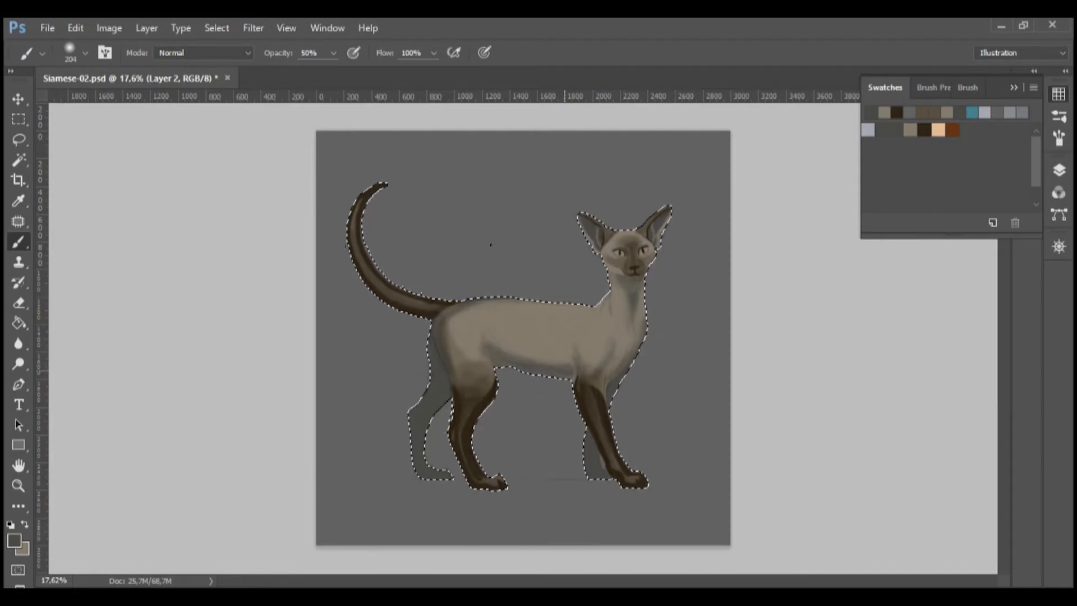
{"action": "left_click", "coordinate": [494, 329], "text": "alt"}
{"action": "left_click_drag", "start_coordinate": [483, 343], "coordinate": [489, 327]}
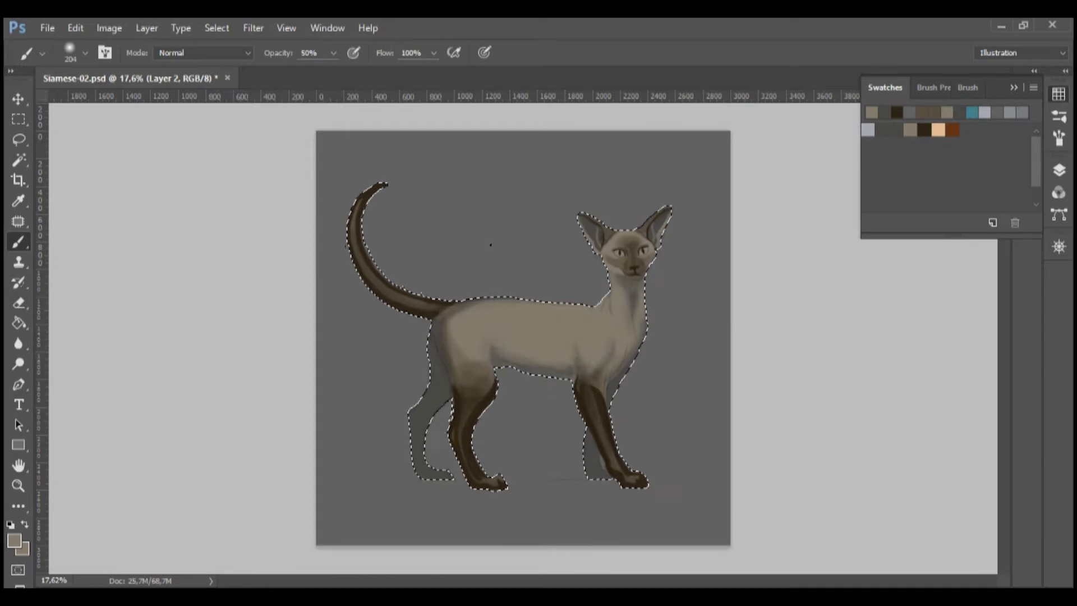
- Paint sampled grey shadows along the back, behind the shoulder and on the near thigh
{"action": "left_click", "coordinate": [491, 245], "text": "alt"}
{"action": "left_click", "coordinate": [512, 318], "text": "alt"}
{"action": "left_click", "coordinate": [604, 286], "text": "alt"}
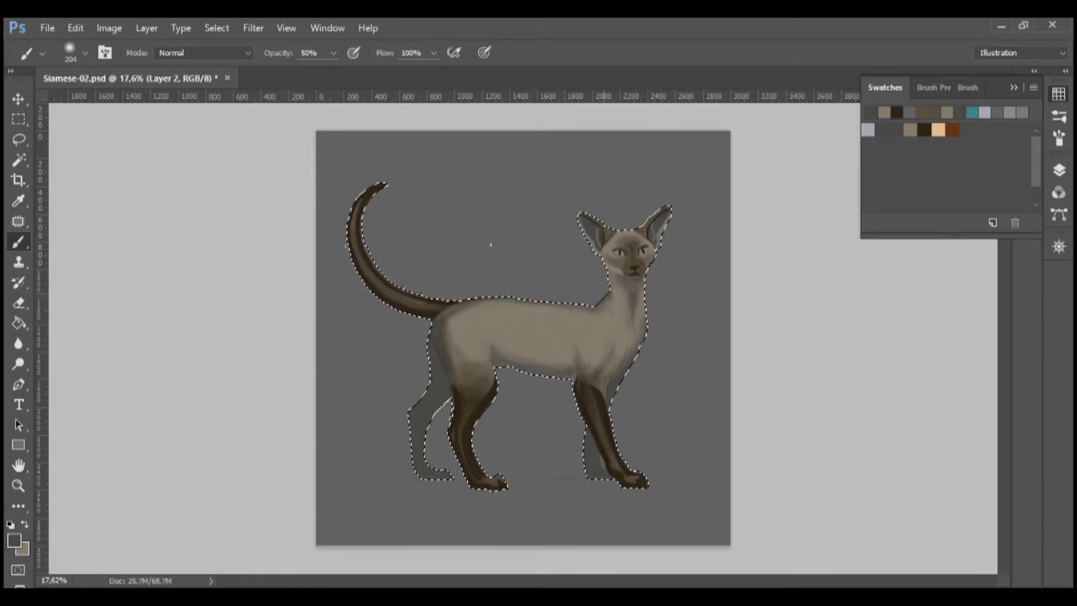
{"action": "left_click", "coordinate": [581, 362], "text": "ctrl"}
{"action": "left_click", "coordinate": [581, 361], "text": "ctrl"}
{"action": "mouse_move", "coordinate": [403, 306]}
{"action": "left_mouse_down"}
{"action": "mouse_move", "coordinate": [390, 326]}
{"action": "mouse_move", "coordinate": [411, 368]}
{"action": "left_mouse_up"}
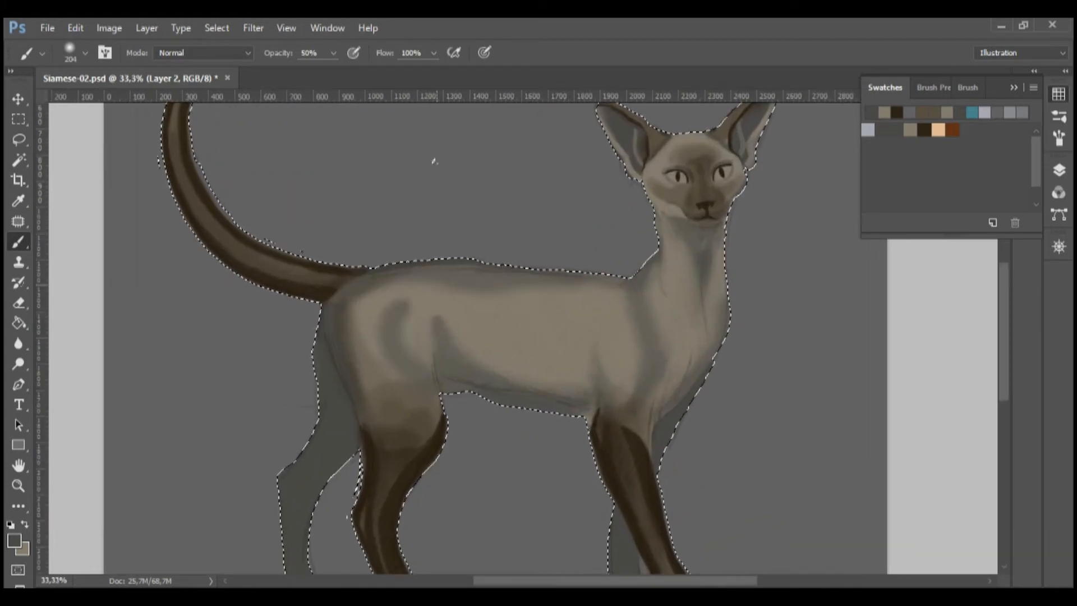
- Darken the upper parts of both near legs with dark brown and blend sampled tan back over the thigh and flank
{"action": "left_click", "coordinate": [422, 443], "text": "alt"}
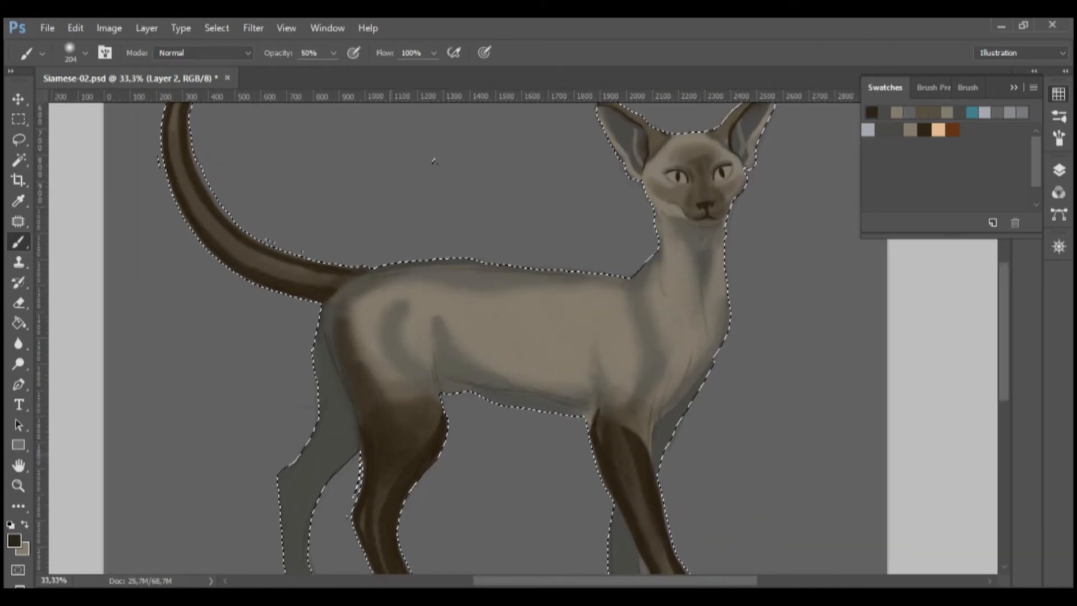
{"action": "left_click", "coordinate": [454, 336], "text": "alt"}
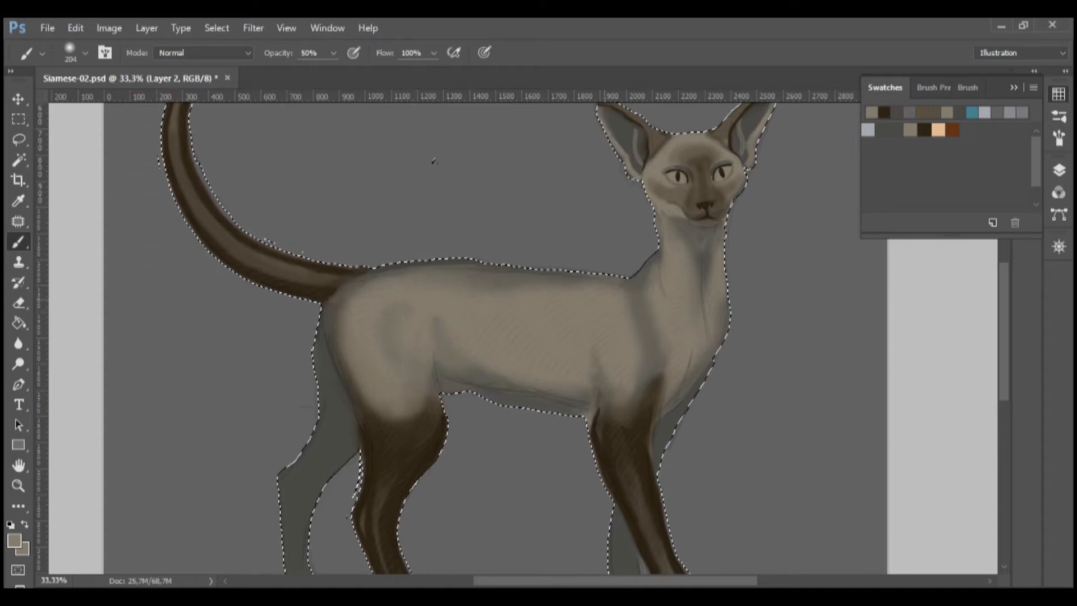
- Deepen the belly and flank shadows with sampled grey and hide the Lineart layer
{"action": "left_click", "coordinate": [445, 368], "text": "alt"}
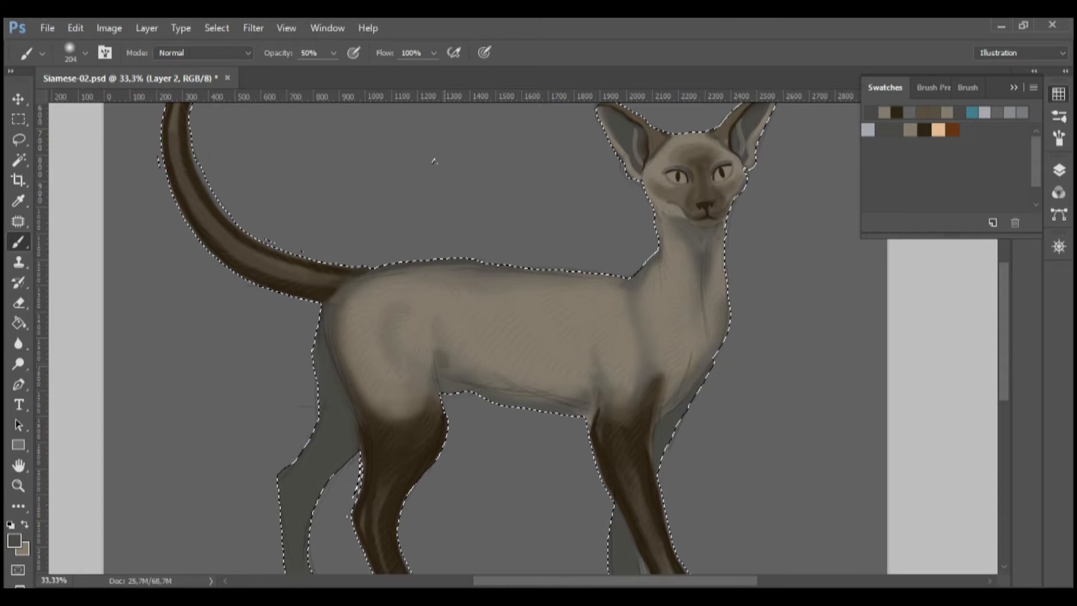
{"action": "key", "text": "F7"}
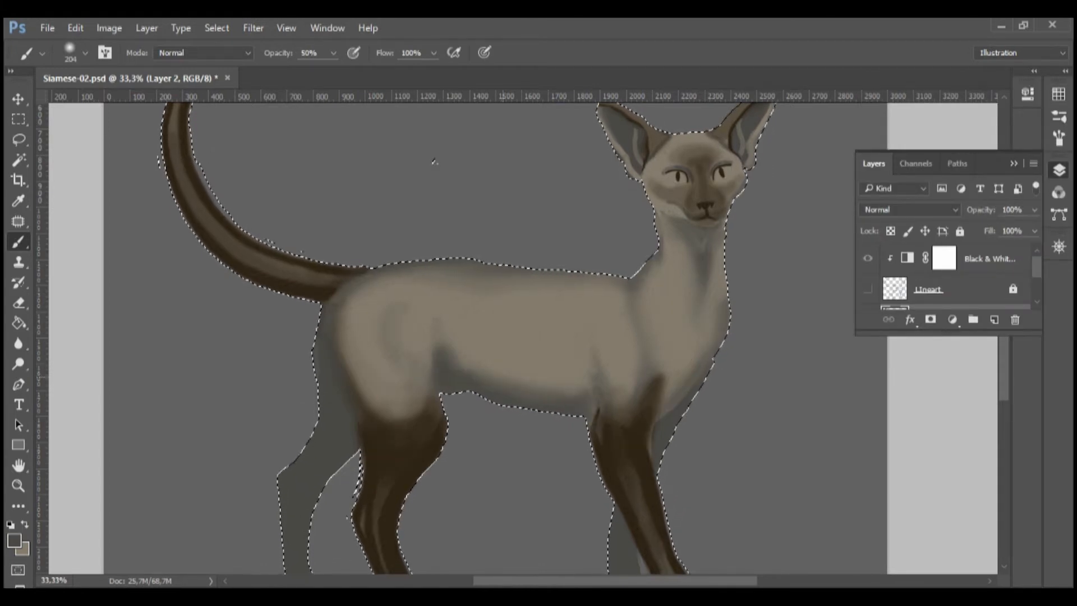
{"action": "key", "text": "F7"}
- Rework the thigh's colour transition by alternating tan and dark brown, and darken the base of the tail
{"action": "left_click", "coordinate": [434, 161], "text": "alt"}
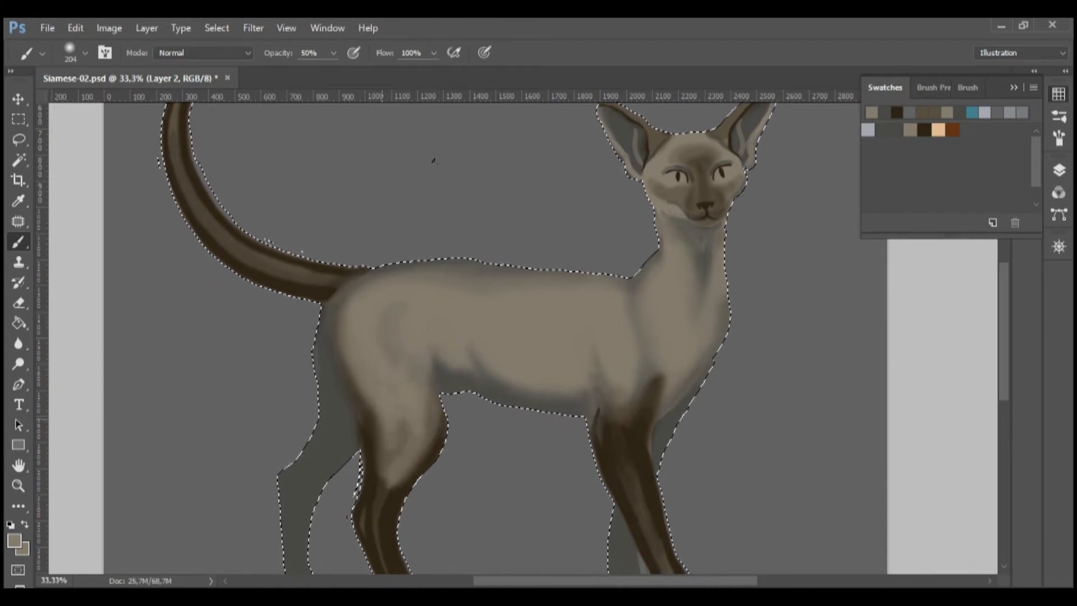
{"action": "key", "text": "x"}
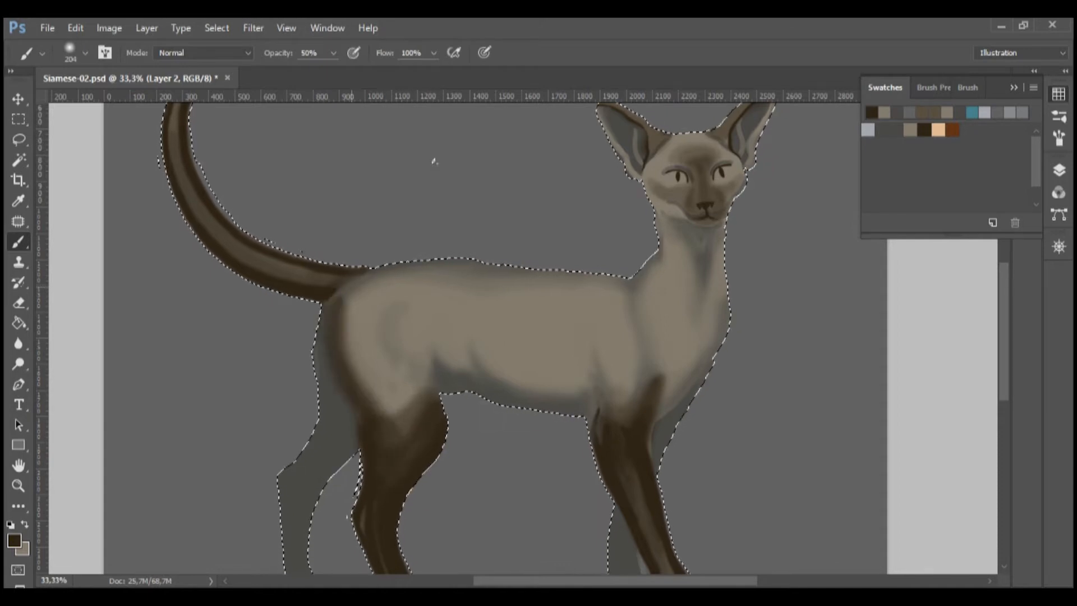
{"action": "key", "text": "x"}
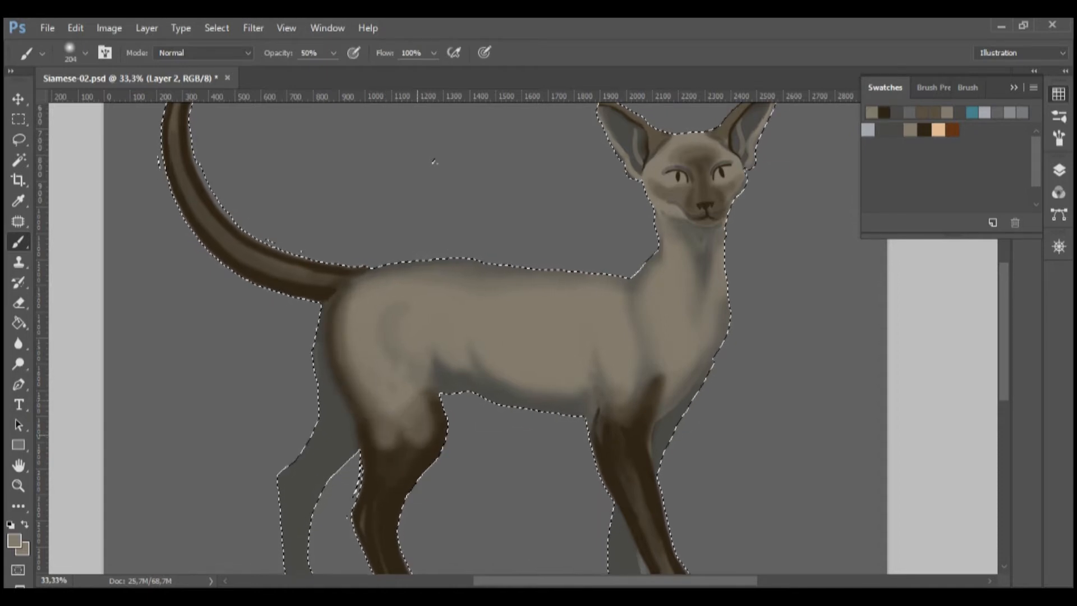
{"action": "key", "text": "x"}
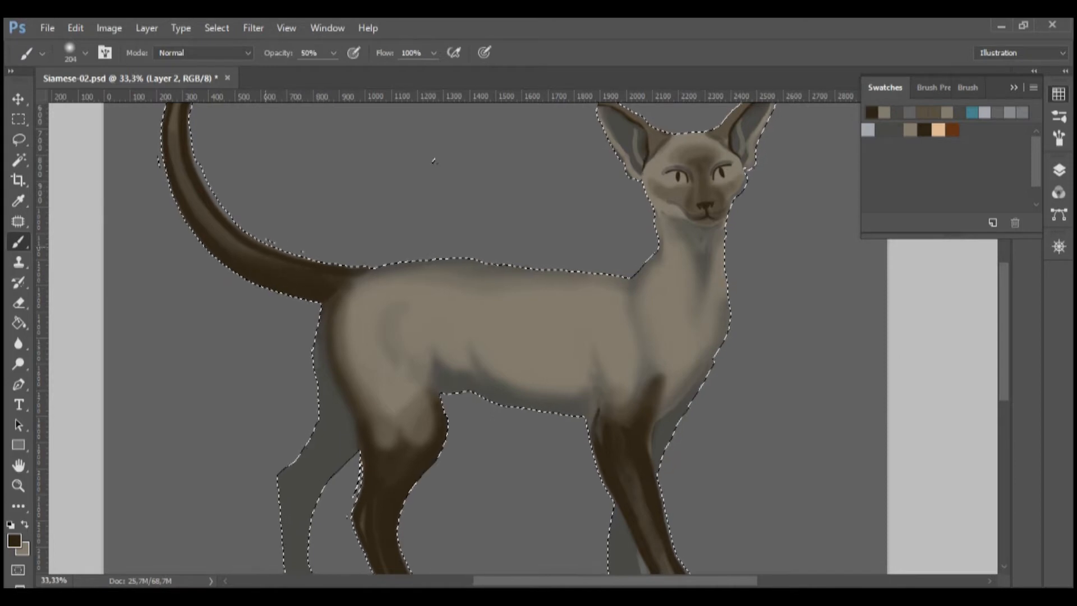
- Fill the near front leg and both near paws with dark brown shading
{"action": "scroll", "coordinate": [236, 225], "scroll_direction": "down", "scroll_amount": 3}
{"action": "left_click_drag", "start_coordinate": [610, 343], "coordinate": [629, 387]}
{"action": "left_click_drag", "start_coordinate": [623, 317], "coordinate": [631, 376]}
{"action": "left_click_drag", "start_coordinate": [648, 438], "coordinate": [664, 477]}
{"action": "left_click_drag", "start_coordinate": [392, 471], "coordinate": [449, 508]}
{"action": "left_click_drag", "start_coordinate": [691, 502], "coordinate": [716, 505]}
{"action": "left_click_drag", "start_coordinate": [646, 258], "coordinate": [650, 298]}
- Sample the body's tan and blend it down over the top of the near front leg
{"action": "left_click", "coordinate": [638, 230], "text": "alt"}
{"action": "mouse_move", "coordinate": [632, 297]}
{"action": "left_mouse_down"}
{"action": "mouse_move", "coordinate": [610, 320]}
{"action": "mouse_move", "coordinate": [626, 323]}
{"action": "left_mouse_up"}
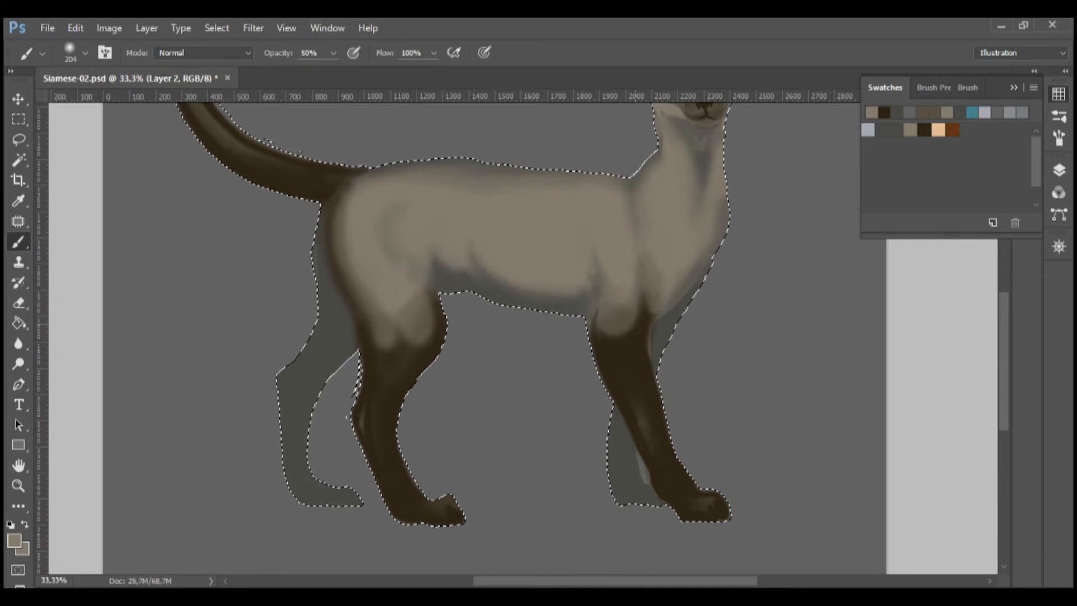
{"action": "left_click_drag", "start_coordinate": [651, 275], "coordinate": [629, 320]}
- Clear the selection and erase the stray paint at the lower edge of the right-hand ear
{"action": "scroll", "coordinate": [427, 281], "scroll_direction": "up", "scroll_amount": 3}
{"action": "scroll", "coordinate": [701, 241], "scroll_direction": "up", "scroll_amount": 4}
{"action": "key", "text": "w"}
{"action": "key", "text": "ctrl+d"}
{"action": "key", "text": "e"}
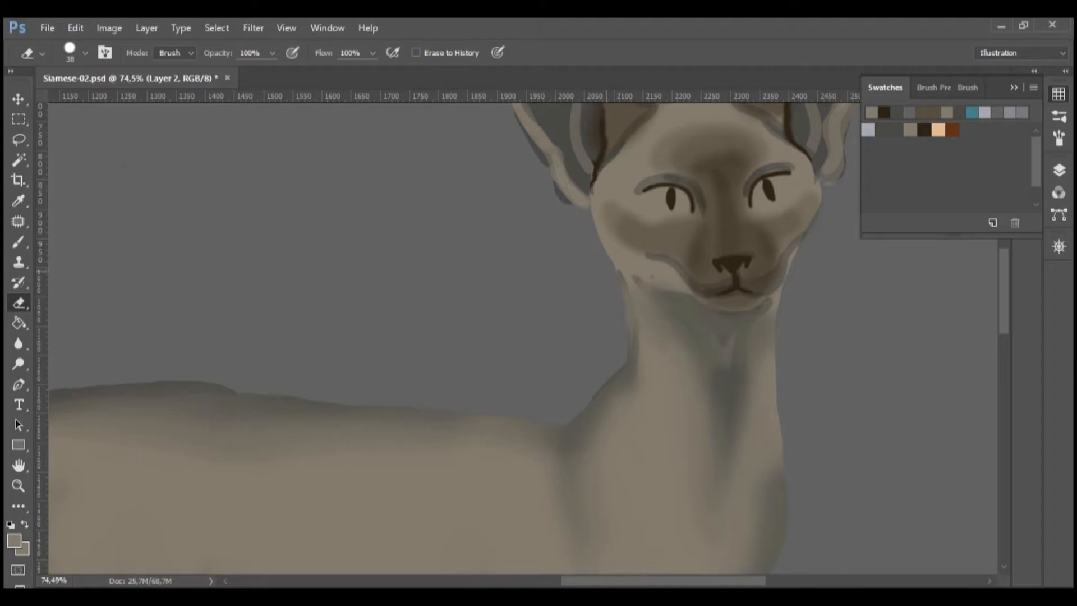
{"action": "scroll", "coordinate": [449, 336], "scroll_direction": "up", "scroll_amount": 3}
{"action": "scroll", "coordinate": [448, 337], "scroll_direction": "right", "scroll_amount": 5}
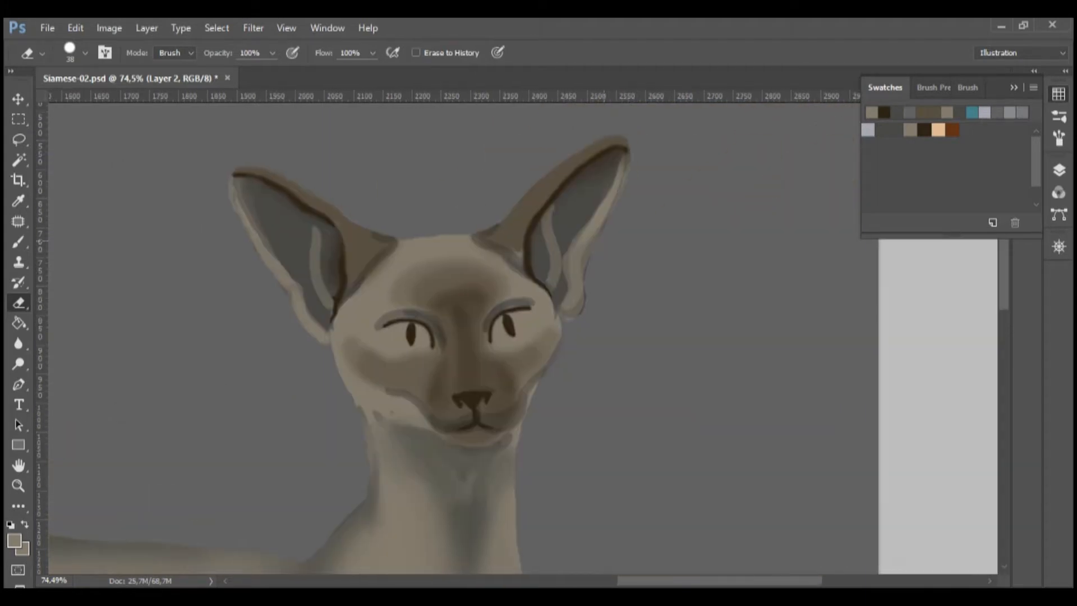
- Outline both eyes in dark brown at 100% opacity and thicken the dark shadow inside the left-hand ear
{"action": "key", "text": "b"}
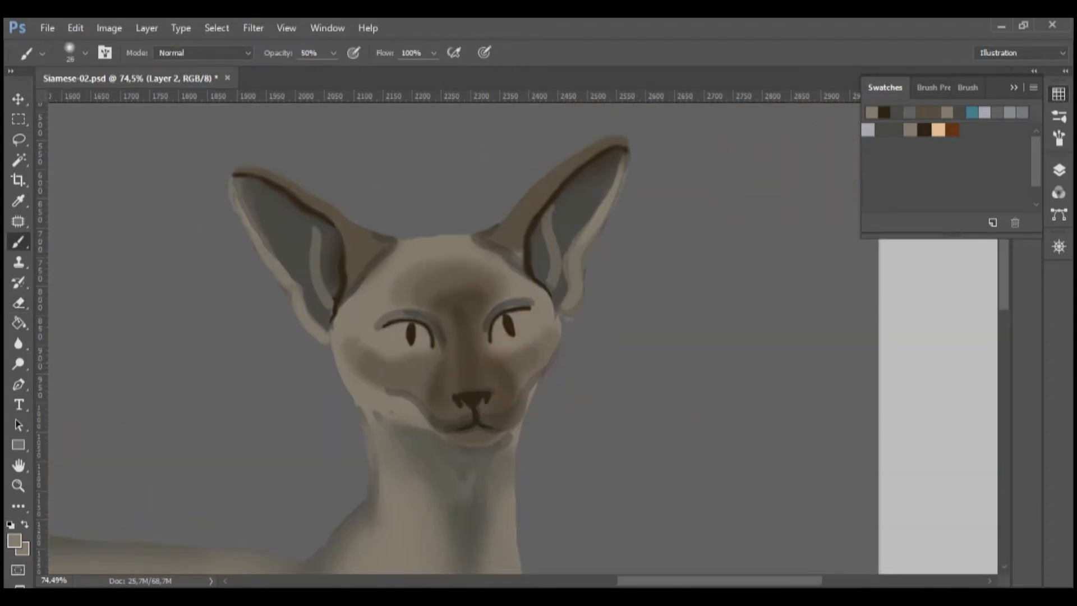
{"action": "left_click", "coordinate": [884, 113]}
{"action": "left_click_drag", "start_coordinate": [530, 308], "coordinate": [492, 343]}
{"action": "mouse_move", "coordinate": [384, 326]}
{"action": "left_mouse_down"}
{"action": "mouse_move", "coordinate": [435, 346]}
{"action": "mouse_move", "coordinate": [411, 348]}
{"action": "left_mouse_up"}
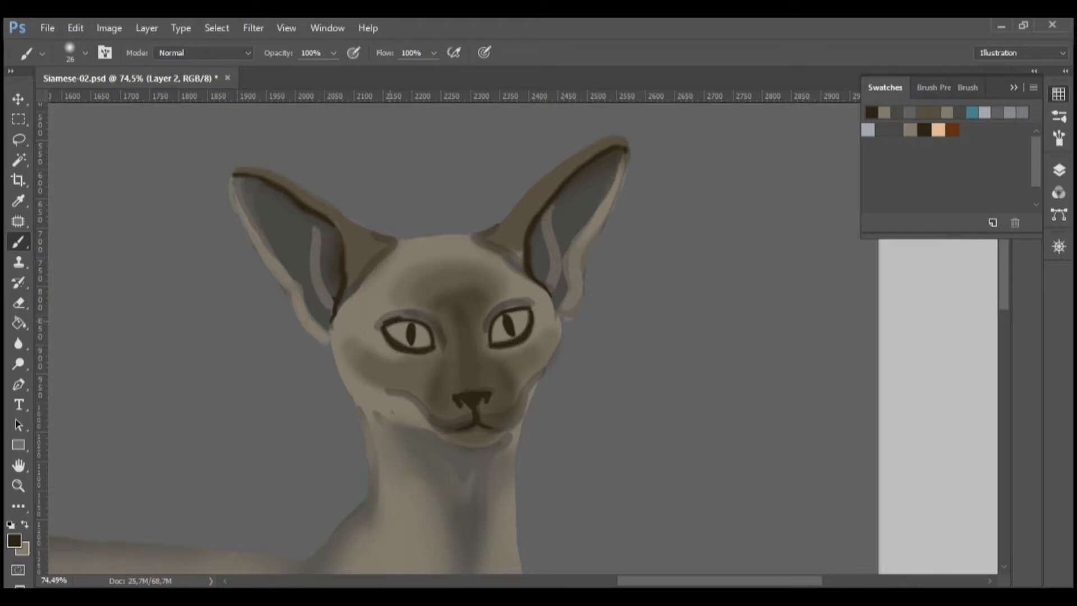
{"action": "left_click_drag", "start_coordinate": [339, 224], "coordinate": [349, 297]}
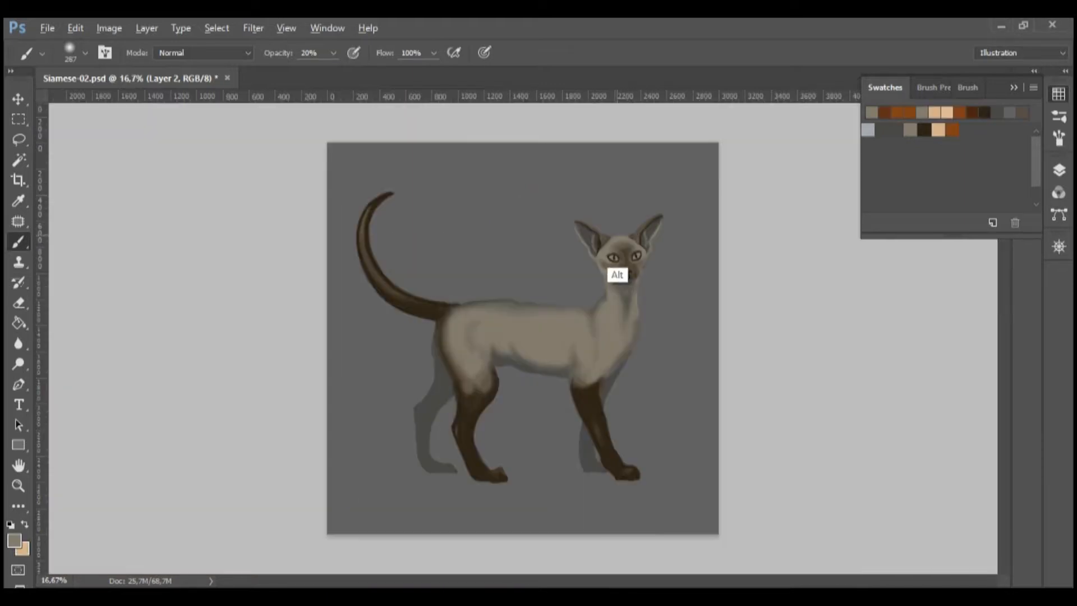
{"action": "scroll", "coordinate": [613, 277], "scroll_direction": "up", "scroll_amount": 5}
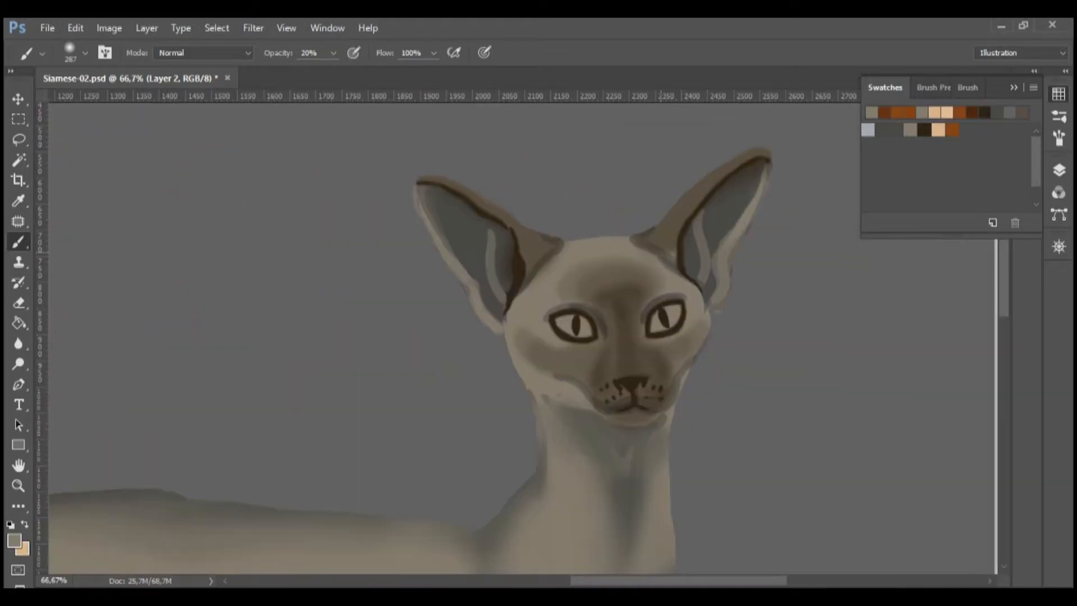
- Sample dark brown and darken the right-hand ear's inner-side edge and tip, setting the brush opacity to 50%
{"action": "left_click", "coordinate": [681, 253], "text": "alt"}
{"action": "left_click_drag", "start_coordinate": [618, 298], "coordinate": [563, 302]}
{"action": "mouse_move", "coordinate": [669, 236]}
{"action": "left_mouse_down"}
{"action": "mouse_move", "coordinate": [677, 251]}
{"action": "mouse_move", "coordinate": [685, 216]}
{"action": "mouse_move", "coordinate": [666, 255]}
{"action": "mouse_move", "coordinate": [744, 165]}
{"action": "mouse_move", "coordinate": [767, 158]}
{"action": "left_mouse_up"}
{"action": "double_click", "coordinate": [306, 53]}
{"action": "mouse_move", "coordinate": [678, 214]}
{"action": "left_mouse_down"}
{"action": "mouse_move", "coordinate": [665, 256]}
{"action": "mouse_move", "coordinate": [644, 249]}
{"action": "left_mouse_up"}
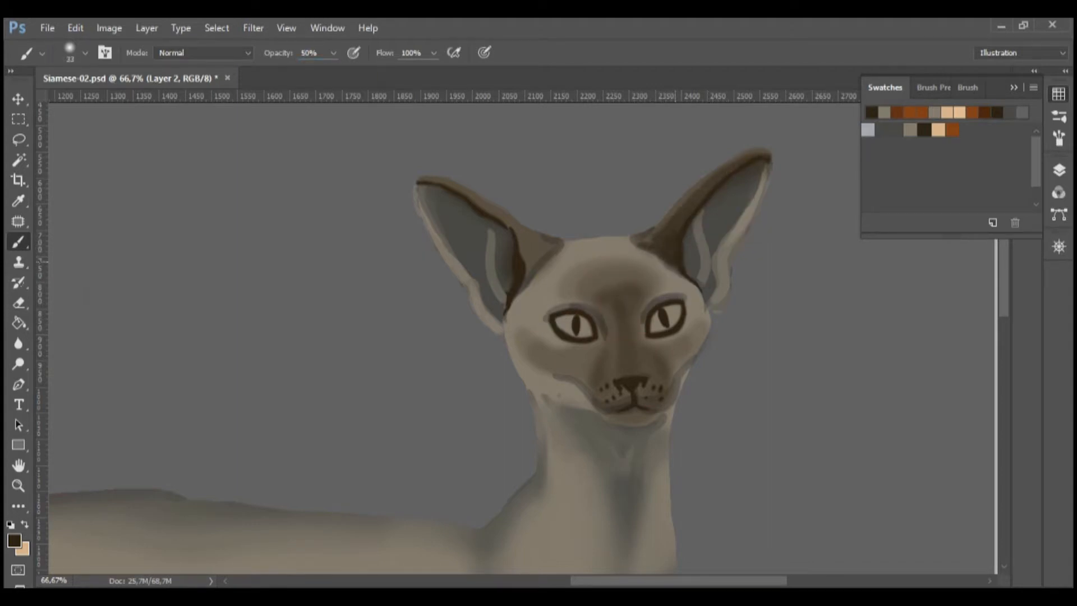
{"action": "left_click_drag", "start_coordinate": [766, 158], "coordinate": [758, 196]}
- Paint dark brown over the left-hand ear's tip, upper edge and base, and soften its upper contour
{"action": "mouse_move", "coordinate": [415, 183]}
{"action": "left_mouse_down"}
{"action": "mouse_move", "coordinate": [421, 212]}
{"action": "mouse_move", "coordinate": [474, 199]}
{"action": "mouse_move", "coordinate": [512, 227]}
{"action": "left_mouse_up"}
{"action": "mouse_move", "coordinate": [474, 200]}
{"action": "left_mouse_down"}
{"action": "mouse_move", "coordinate": [530, 264]}
{"action": "mouse_move", "coordinate": [533, 241]}
{"action": "mouse_move", "coordinate": [547, 264]}
{"action": "mouse_move", "coordinate": [525, 234]}
{"action": "mouse_move", "coordinate": [530, 271]}
{"action": "left_mouse_up"}
{"action": "left_click_drag", "start_coordinate": [508, 218], "coordinate": [552, 243]}
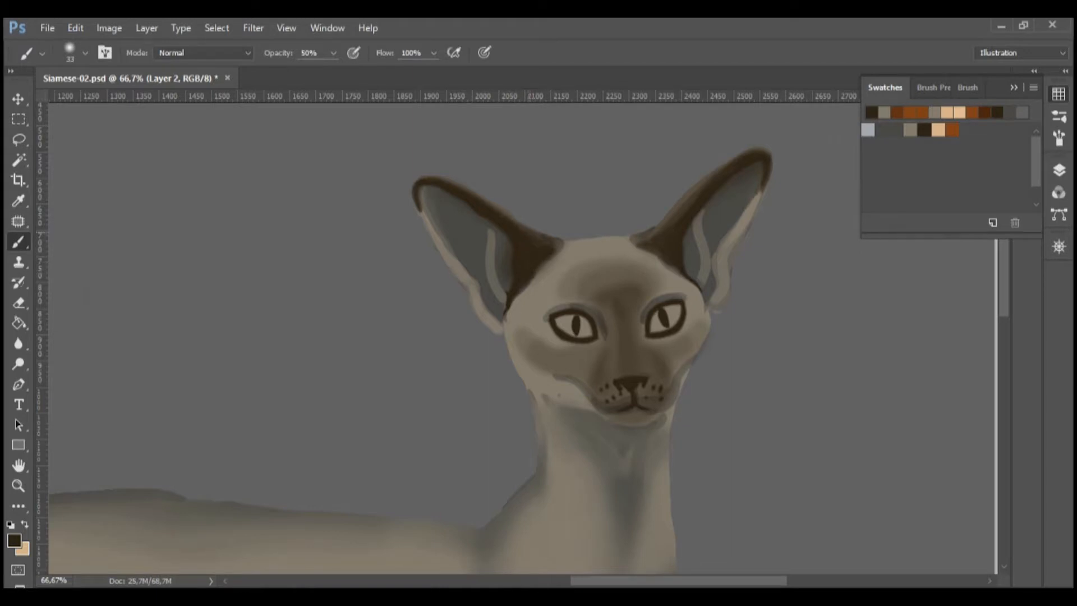
{"action": "key", "text": "x"}
{"action": "key", "text": "ctrl+z"}
{"action": "left_click_drag", "start_coordinate": [442, 179], "coordinate": [558, 249]}
- Load the taupe swatch as the secondary colour and erase the uneven paint around the outer edges of the ears
{"action": "left_click", "coordinate": [911, 130]}
{"action": "key", "text": "x"}
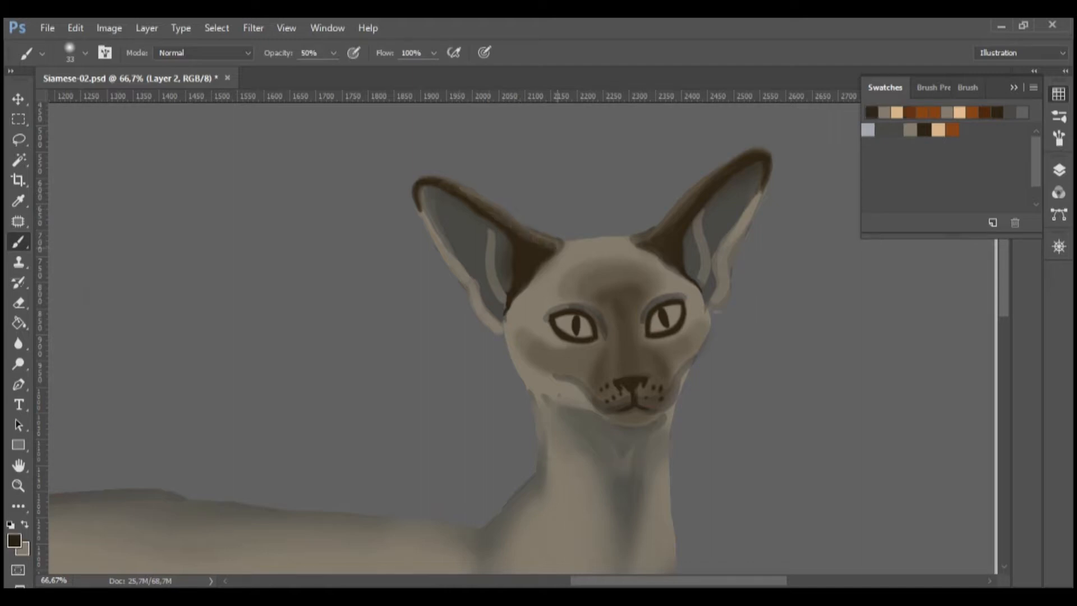
{"action": "key", "text": "e"}
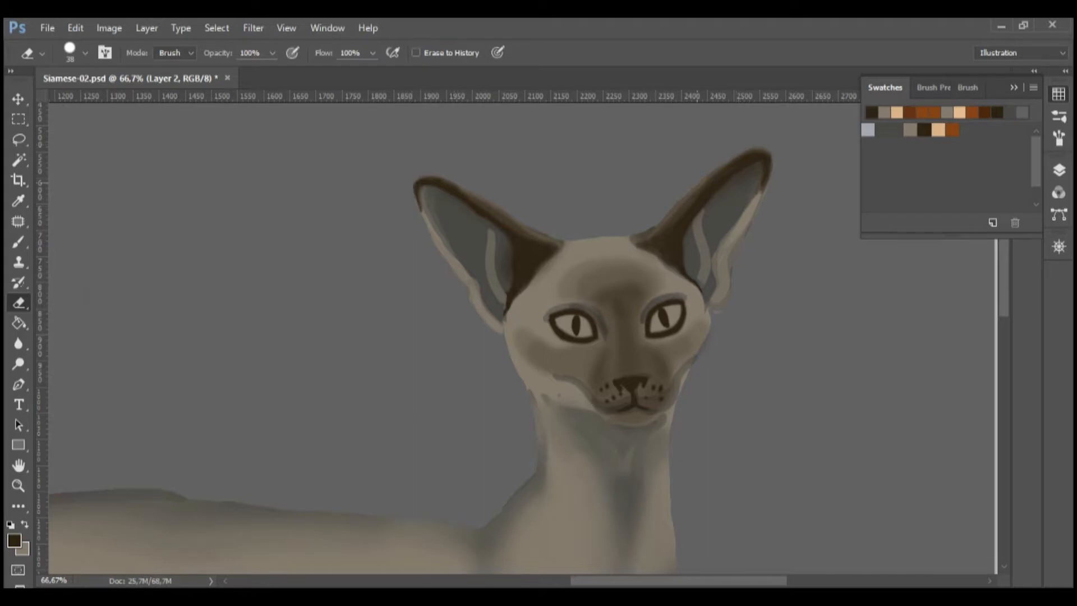
{"action": "left_click_drag", "start_coordinate": [773, 155], "coordinate": [754, 219]}
- Paint dark brown mask markings around both eyes, below them and down the sides of the nose
{"action": "key", "text": "b"}
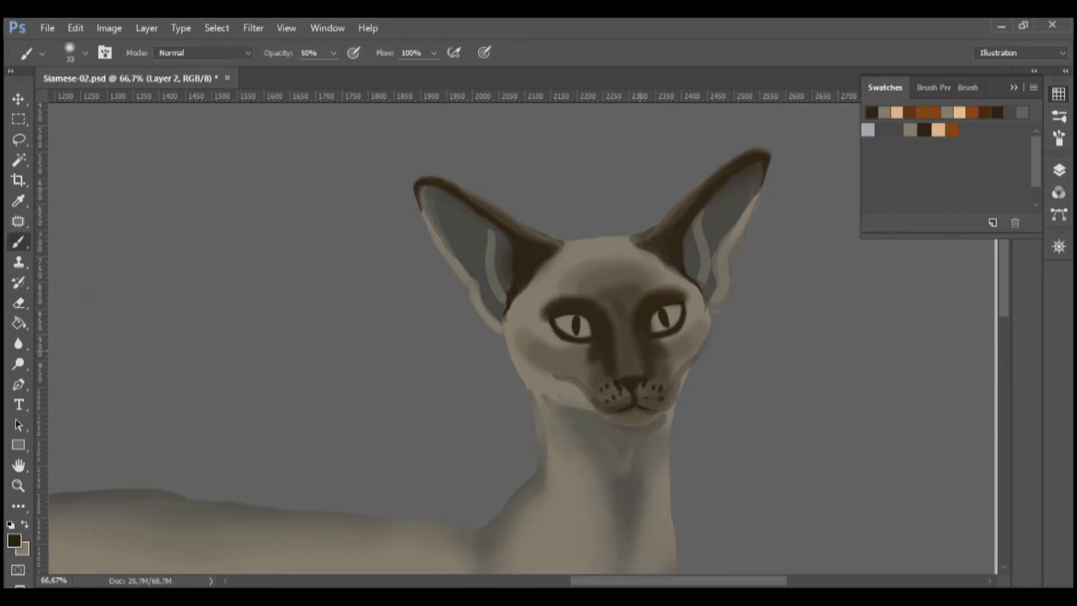
{"action": "left_click_drag", "start_coordinate": [667, 348], "coordinate": [703, 318]}
{"action": "left_click_drag", "start_coordinate": [537, 334], "coordinate": [606, 367]}
{"action": "left_click_drag", "start_coordinate": [651, 347], "coordinate": [657, 359]}
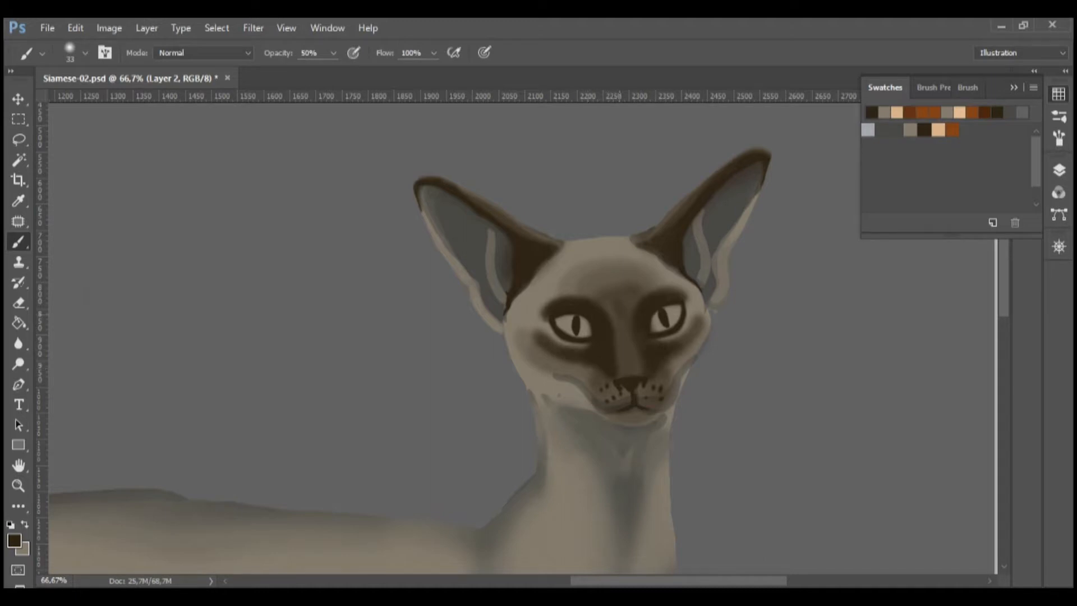
- Blend taupe over the outer mask edges, the cheeks, the side of the neck and the head's edge
{"action": "key", "text": "x"}
{"action": "mouse_move", "coordinate": [540, 332]}
{"action": "left_mouse_down"}
{"action": "mouse_move", "coordinate": [525, 346]}
{"action": "mouse_move", "coordinate": [566, 363]}
{"action": "left_mouse_up"}
{"action": "left_click_drag", "start_coordinate": [692, 343], "coordinate": [694, 317]}
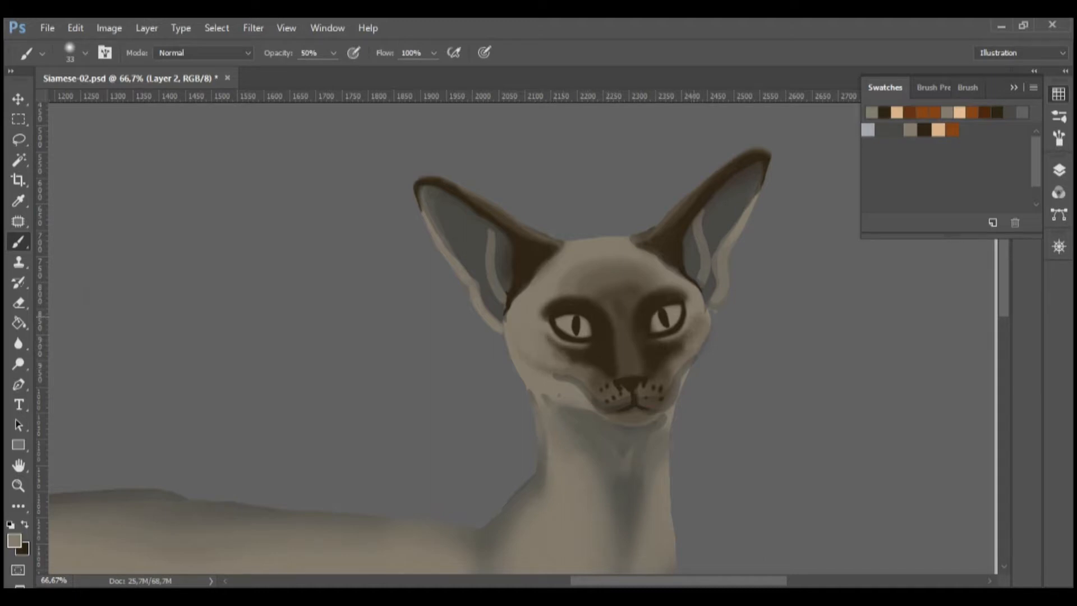
{"action": "mouse_move", "coordinate": [579, 384]}
{"action": "left_mouse_down"}
{"action": "mouse_move", "coordinate": [554, 378]}
{"action": "mouse_move", "coordinate": [546, 447]}
{"action": "left_mouse_up"}
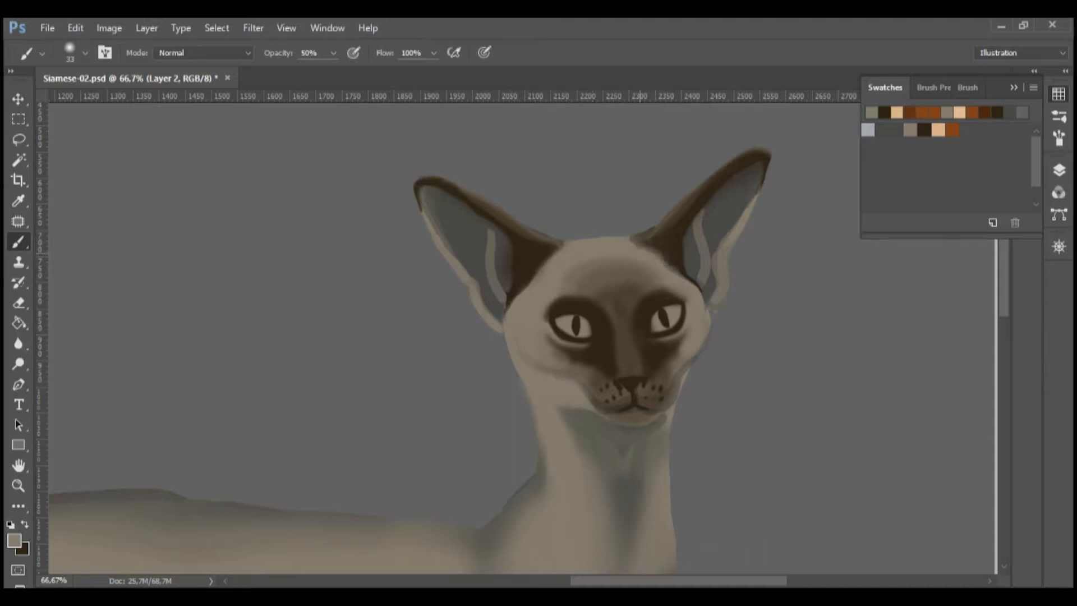
{"action": "left_click_drag", "start_coordinate": [702, 299], "coordinate": [664, 269]}
- Darken the muzzle's sides and chin with dark brown, adding a short mark behind the mouth corner
{"action": "key", "text": "x"}
{"action": "mouse_move", "coordinate": [593, 397]}
{"action": "left_mouse_down"}
{"action": "mouse_move", "coordinate": [612, 409]}
{"action": "mouse_move", "coordinate": [590, 369]}
{"action": "left_mouse_up"}
{"action": "left_click_drag", "start_coordinate": [643, 406], "coordinate": [671, 375]}
{"action": "mouse_move", "coordinate": [589, 392]}
{"action": "left_mouse_down"}
{"action": "mouse_move", "coordinate": [599, 411]}
{"action": "mouse_move", "coordinate": [653, 422]}
{"action": "left_mouse_up"}
{"action": "mouse_move", "coordinate": [653, 422]}
{"action": "left_mouse_down"}
{"action": "mouse_move", "coordinate": [610, 423]}
{"action": "mouse_move", "coordinate": [659, 419]}
{"action": "left_mouse_up"}
{"action": "mouse_move", "coordinate": [590, 392]}
{"action": "left_mouse_down"}
{"action": "mouse_move", "coordinate": [642, 427]}
{"action": "mouse_move", "coordinate": [668, 405]}
{"action": "mouse_move", "coordinate": [542, 389]}
{"action": "mouse_move", "coordinate": [567, 396]}
{"action": "mouse_move", "coordinate": [562, 420]}
{"action": "mouse_move", "coordinate": [536, 379]}
{"action": "mouse_move", "coordinate": [565, 406]}
{"action": "left_mouse_up"}
- Sample the inner-ear grey and soften the light streaks and rims inside both ears
{"action": "key", "text": "x"}
{"action": "key", "text": "x"}
{"action": "key", "text": "x"}
{"action": "left_click", "coordinate": [473, 234], "text": "alt"}
{"action": "left_click_drag", "start_coordinate": [430, 193], "coordinate": [466, 274]}
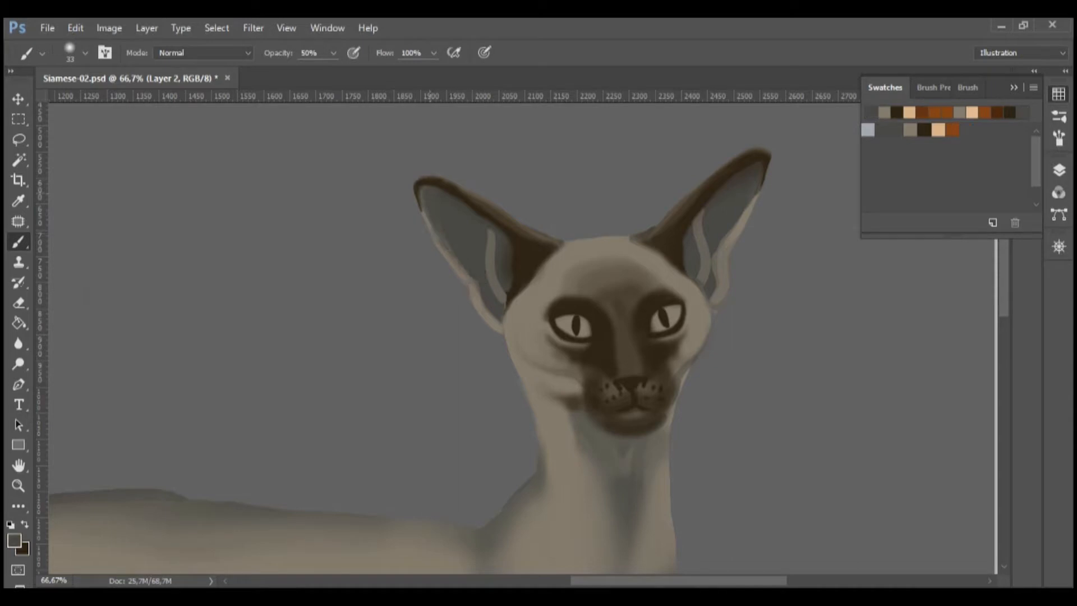
{"action": "left_click_drag", "start_coordinate": [488, 230], "coordinate": [489, 278]}
{"action": "left_click_drag", "start_coordinate": [698, 216], "coordinate": [709, 280]}
{"action": "left_click_drag", "start_coordinate": [739, 213], "coordinate": [718, 294]}
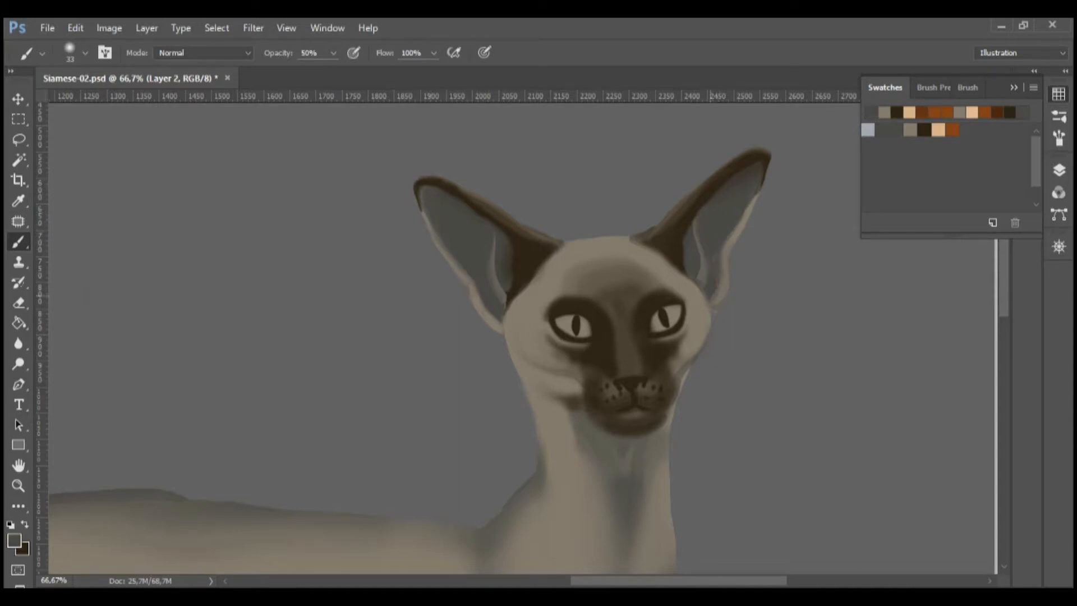
{"action": "left_click_drag", "start_coordinate": [506, 250], "coordinate": [507, 276]}
- Sample the cat's light fur tones and blend them over the throat and neck below the chin
{"action": "mouse_move", "coordinate": [661, 446]}
{"action": "left_mouse_down"}
{"action": "mouse_move", "coordinate": [659, 425]}
{"action": "mouse_move", "coordinate": [656, 461]}
{"action": "mouse_move", "coordinate": [675, 392]}
{"action": "mouse_move", "coordinate": [663, 416]}
{"action": "mouse_move", "coordinate": [671, 475]}
{"action": "left_mouse_up"}
{"action": "left_click", "coordinate": [505, 324], "text": "alt"}
{"action": "mouse_move", "coordinate": [546, 427]}
{"action": "left_mouse_down"}
{"action": "mouse_move", "coordinate": [556, 241]}
{"action": "mouse_move", "coordinate": [638, 310]}
{"action": "left_mouse_up"}
{"action": "left_click", "coordinate": [590, 271], "text": "alt"}
{"action": "key", "text": "ctrl+alt+z"}
{"action": "left_click", "coordinate": [560, 272], "text": "alt"}
{"action": "left_click_drag", "start_coordinate": [557, 244], "coordinate": [601, 288]}
{"action": "left_click_drag", "start_coordinate": [580, 281], "coordinate": [613, 337]}
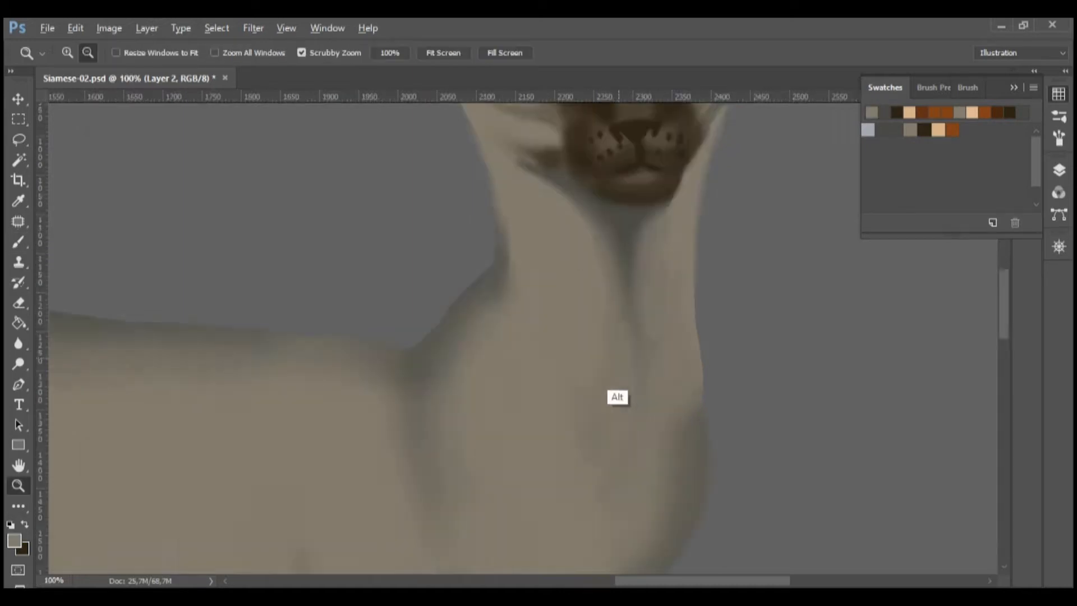
- Sample the shadow tone under the chin and paint it down the centre of the neck
{"action": "left_click", "coordinate": [619, 393], "text": "alt"}
{"action": "left_click", "coordinate": [619, 393], "text": "alt"}
{"action": "left_click", "coordinate": [619, 393], "text": "alt"}
{"action": "left_click", "coordinate": [631, 307]}
{"action": "left_click", "coordinate": [631, 307]}
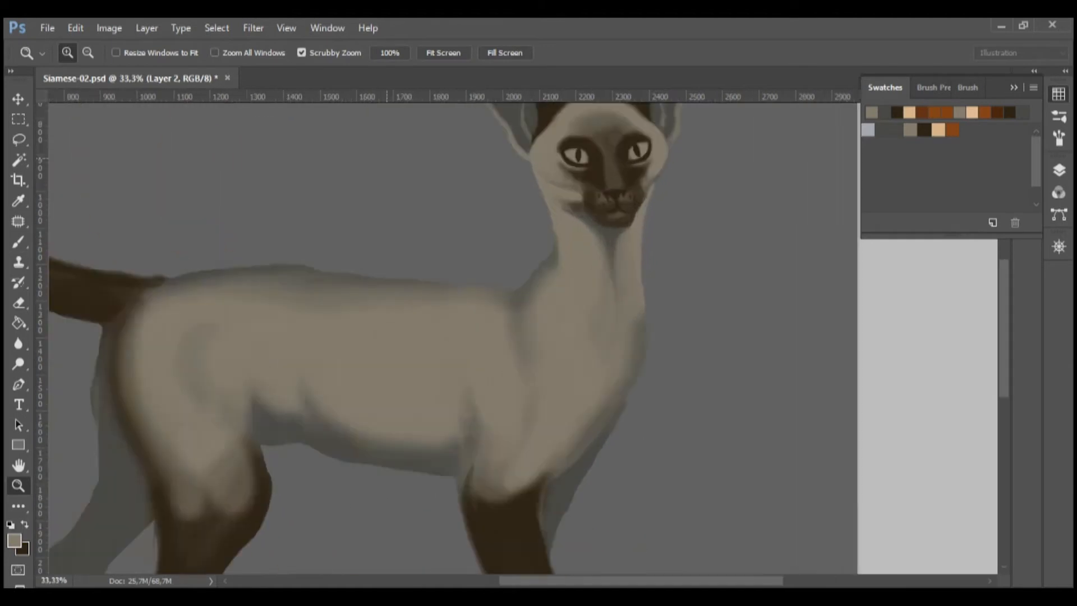
{"action": "left_click", "coordinate": [632, 307]}
{"action": "key", "text": "b"}
{"action": "left_click", "coordinate": [602, 216], "text": "alt"}
{"action": "mouse_move", "coordinate": [610, 205]}
{"action": "left_mouse_down"}
{"action": "mouse_move", "coordinate": [580, 386]}
{"action": "mouse_move", "coordinate": [587, 373]}
{"action": "left_mouse_up"}
- Sample the neck's taupe and narrow the throat shadow by blending both sides down towards the chest
{"action": "left_click", "coordinate": [567, 280], "text": "alt"}
{"action": "left_click_drag", "start_coordinate": [572, 275], "coordinate": [578, 377]}
{"action": "left_click_drag", "start_coordinate": [580, 300], "coordinate": [585, 388]}
{"action": "left_click_drag", "start_coordinate": [613, 276], "coordinate": [602, 375]}
{"action": "left_click_drag", "start_coordinate": [604, 332], "coordinate": [599, 377]}
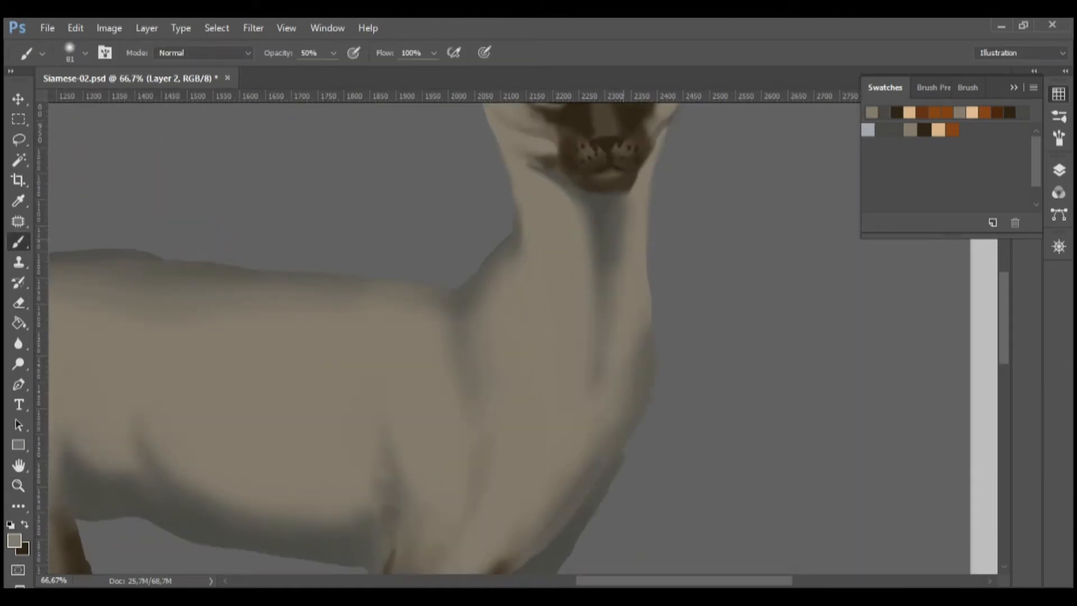
{"action": "left_click_drag", "start_coordinate": [619, 235], "coordinate": [612, 278]}
{"action": "left_click_drag", "start_coordinate": [641, 337], "coordinate": [630, 413]}
{"action": "left_click_drag", "start_coordinate": [704, 270], "coordinate": [705, 353]}
- Refine the chest's front contour with sampled dark grey, smoothing the bump above the far front leg
{"action": "scroll", "coordinate": [522, 331], "scroll_direction": "up", "scroll_amount": 1}
{"action": "key", "text": "e"}
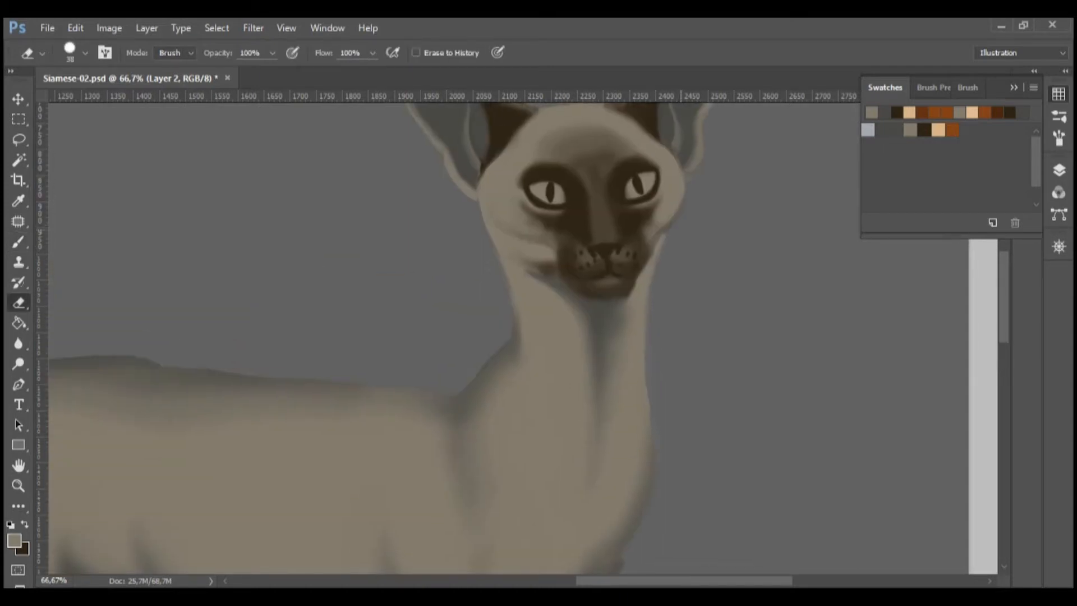
{"action": "left_click_drag", "start_coordinate": [610, 418], "coordinate": [603, 331]}
{"action": "key", "text": "b"}
{"action": "left_click_drag", "start_coordinate": [533, 179], "coordinate": [563, 214]}
{"action": "left_click_drag", "start_coordinate": [629, 461], "coordinate": [614, 327]}
{"action": "key", "text": "e"}
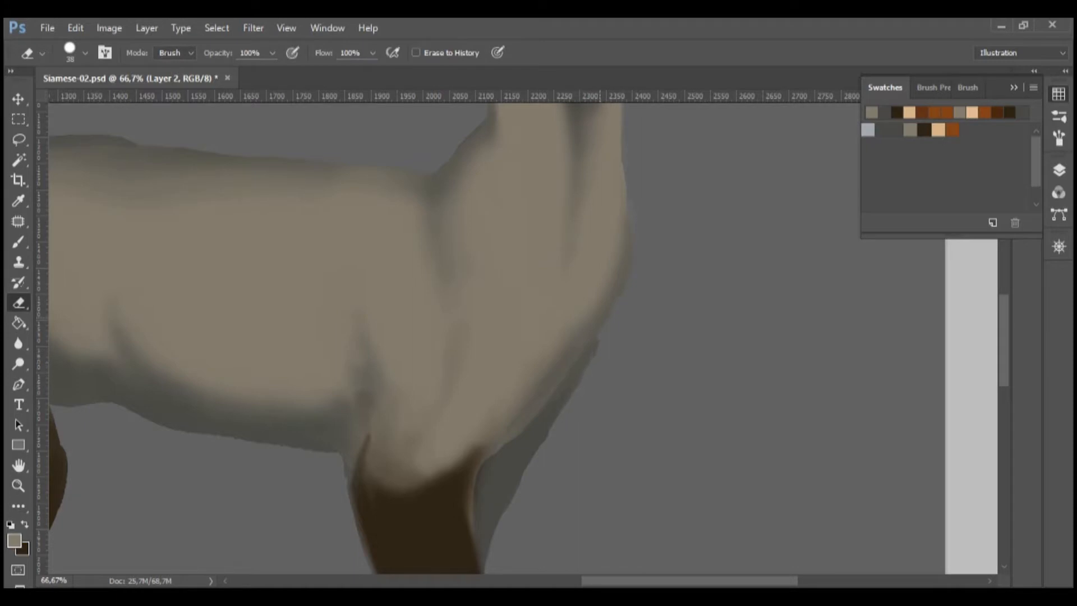
{"action": "key", "text": "b"}
{"action": "left_click", "coordinate": [551, 389], "text": "alt"}
{"action": "mouse_move", "coordinate": [608, 380]}
{"action": "left_mouse_down"}
{"action": "mouse_move", "coordinate": [589, 381]}
{"action": "mouse_move", "coordinate": [619, 295]}
{"action": "left_mouse_up"}
{"action": "left_click", "coordinate": [566, 393], "text": "alt"}
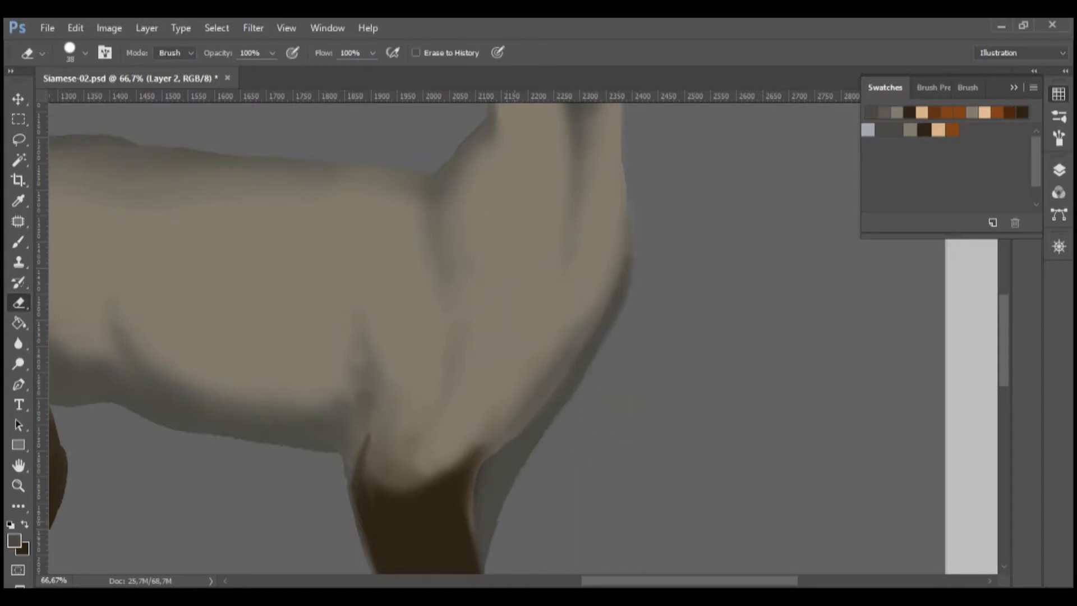
- Resize the brush, sample taupe and blend it into the lower chest shadow above the front legs
{"action": "right_click", "coordinate": [564, 331], "text": "alt"}
{"action": "left_click_drag", "start_coordinate": [579, 216], "coordinate": [548, 345]}
{"action": "key", "text": "x"}
{"action": "key", "text": "z"}
{"action": "key", "text": "b"}
{"action": "left_click", "coordinate": [547, 258], "text": "alt"}
{"action": "mouse_move", "coordinate": [558, 268]}
{"action": "left_mouse_down"}
{"action": "mouse_move", "coordinate": [561, 224]}
{"action": "mouse_move", "coordinate": [562, 359]}
{"action": "mouse_move", "coordinate": [560, 335]}
{"action": "mouse_move", "coordinate": [504, 340]}
{"action": "left_mouse_up"}
{"action": "left_click_drag", "start_coordinate": [561, 146], "coordinate": [601, 169]}
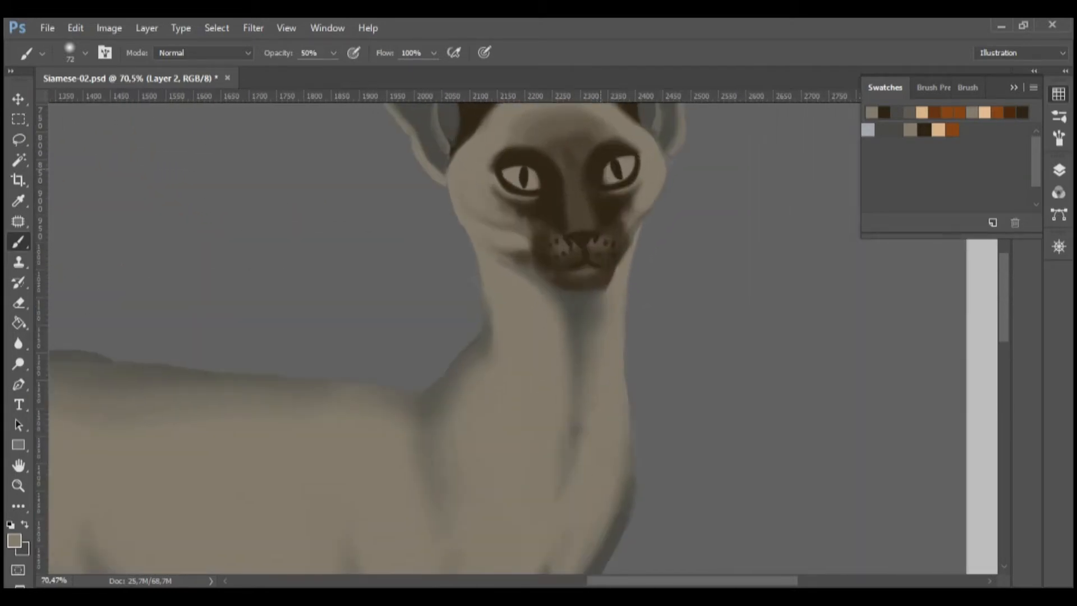
- Sample dark brown and add soft shading beside the outer corners of both eyes
{"action": "left_click", "coordinate": [508, 157], "text": "alt"}
{"action": "mouse_move", "coordinate": [501, 151]}
{"action": "left_mouse_down"}
{"action": "mouse_move", "coordinate": [487, 171]}
{"action": "mouse_move", "coordinate": [504, 208]}
{"action": "left_mouse_up"}
{"action": "key", "text": "ctrl+z"}
{"action": "left_click_drag", "start_coordinate": [489, 171], "coordinate": [520, 216]}
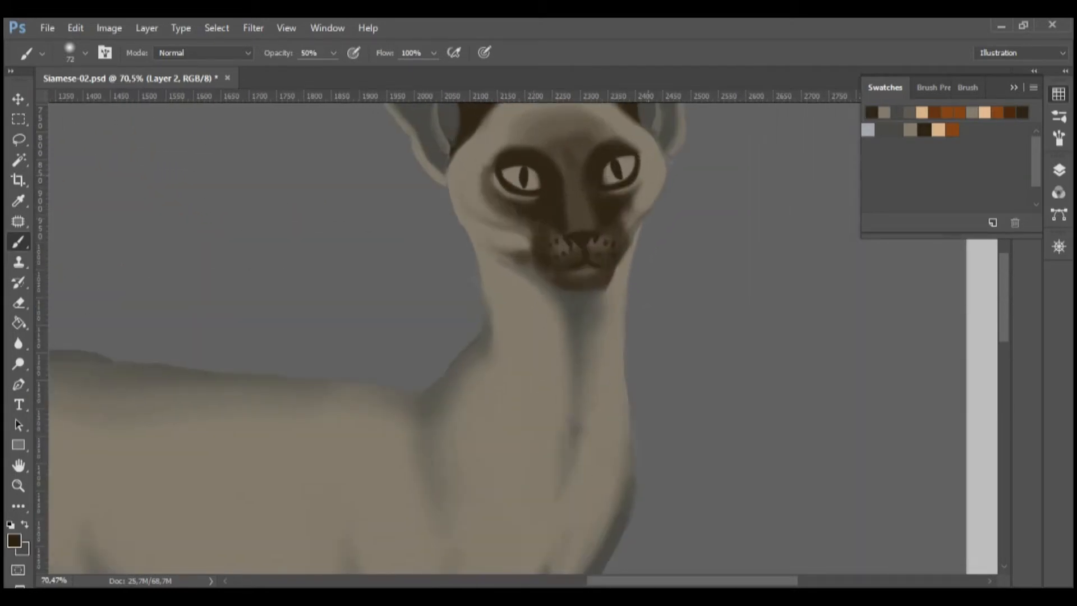
{"action": "left_click_drag", "start_coordinate": [646, 164], "coordinate": [626, 218]}
- Shade the back of the neck and its join with the shoulder in dark grey using a smaller brush
{"action": "key", "text": "x"}
{"action": "left_click_drag", "start_coordinate": [462, 387], "coordinate": [451, 384]}
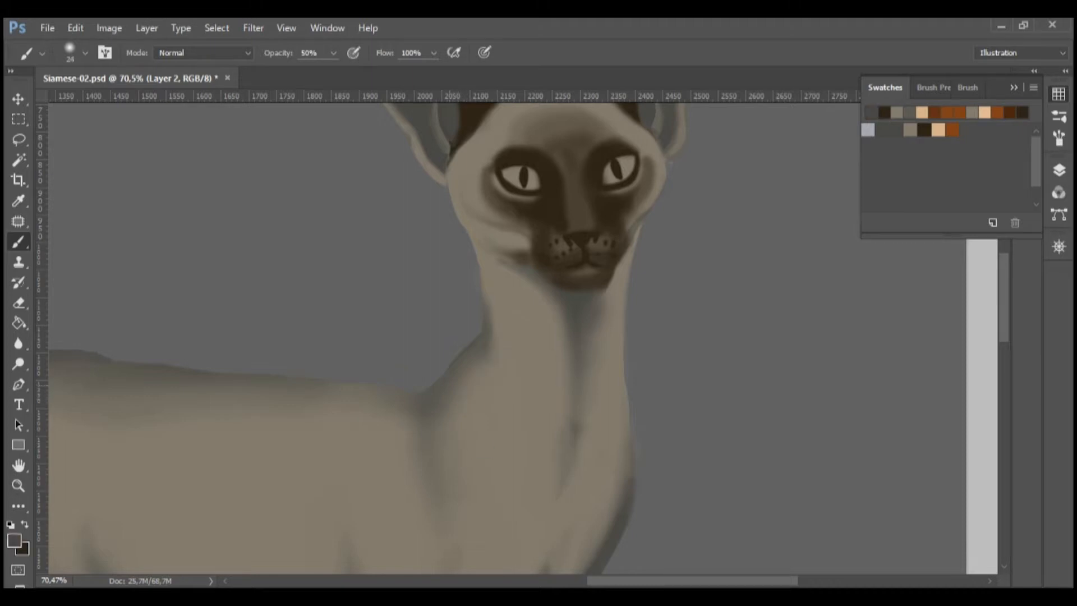
{"action": "mouse_move", "coordinate": [486, 312]}
{"action": "left_mouse_down"}
{"action": "mouse_move", "coordinate": [480, 262]}
{"action": "mouse_move", "coordinate": [491, 352]}
{"action": "left_mouse_up"}
{"action": "key", "text": "x"}
{"action": "left_click", "coordinate": [501, 280], "text": "alt"}
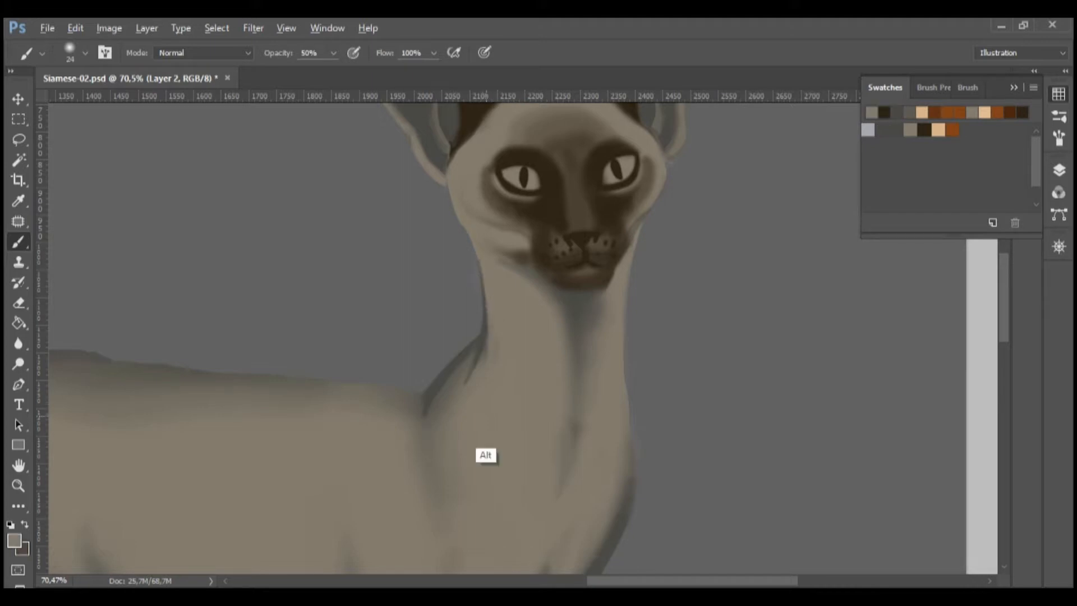
- Paint a thin dark grey contour along the back from the neck base to the tail and clean its edge
{"action": "scroll", "coordinate": [495, 428], "scroll_direction": "down", "scroll_amount": 3}
{"action": "scroll", "coordinate": [381, 337], "scroll_direction": "down", "scroll_amount": 3}
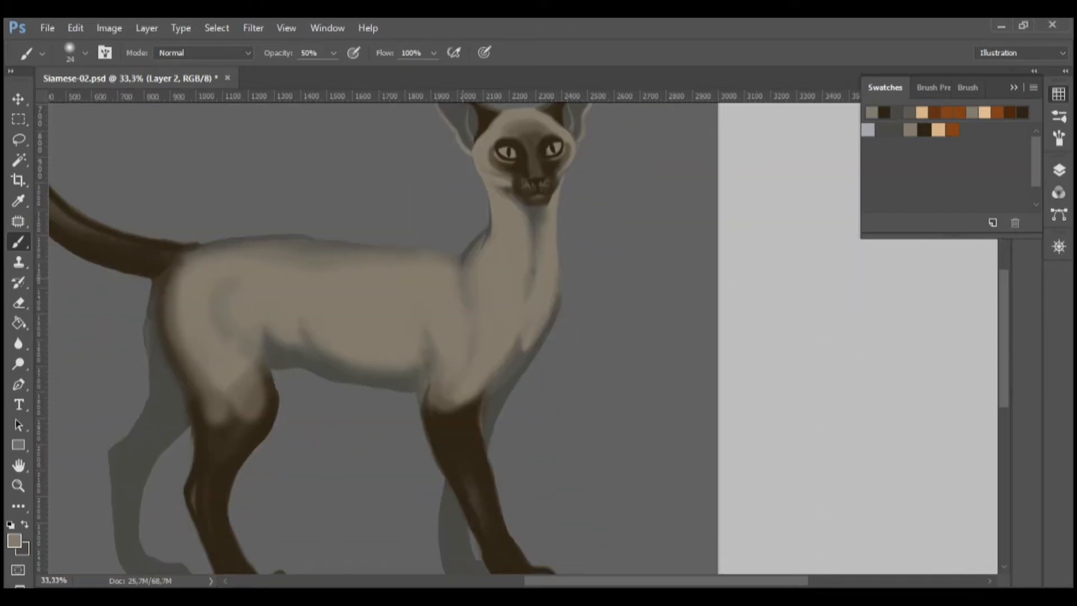
{"action": "left_click_drag", "start_coordinate": [356, 235], "coordinate": [429, 241]}
{"action": "left_click_drag", "start_coordinate": [438, 359], "coordinate": [606, 359]}
{"action": "key", "text": "r"}
{"action": "left_click_drag", "start_coordinate": [689, 190], "coordinate": [592, 126]}
{"action": "key", "text": "b"}
{"action": "key", "text": "x"}
{"action": "left_click_drag", "start_coordinate": [686, 165], "coordinate": [595, 202]}
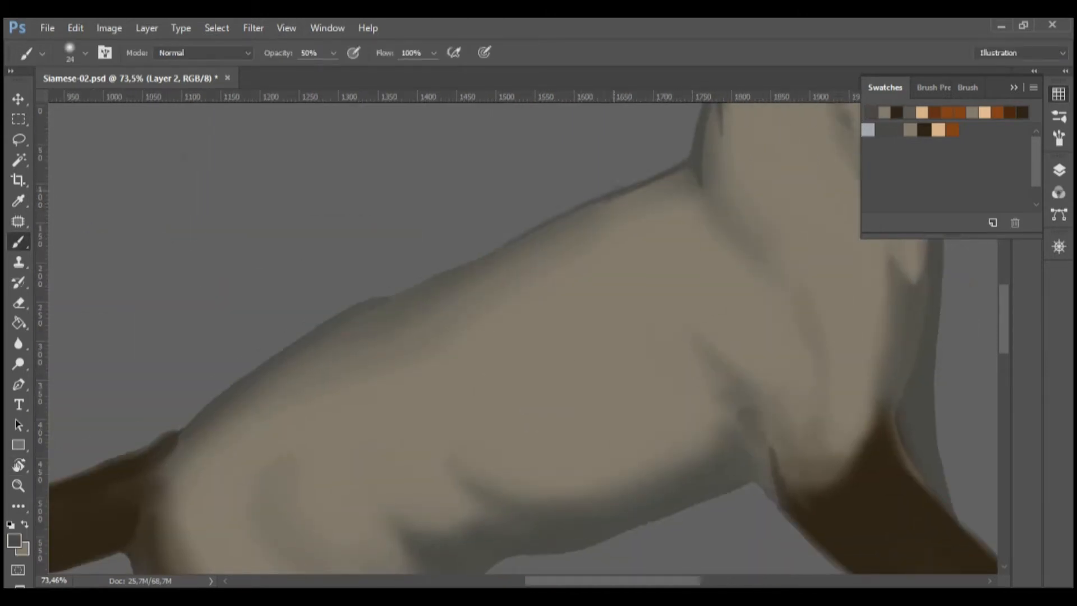
{"action": "mouse_move", "coordinate": [167, 438]}
{"action": "left_mouse_down"}
{"action": "mouse_move", "coordinate": [331, 320]}
{"action": "mouse_move", "coordinate": [460, 266]}
{"action": "left_mouse_up"}
{"action": "key", "text": "x"}
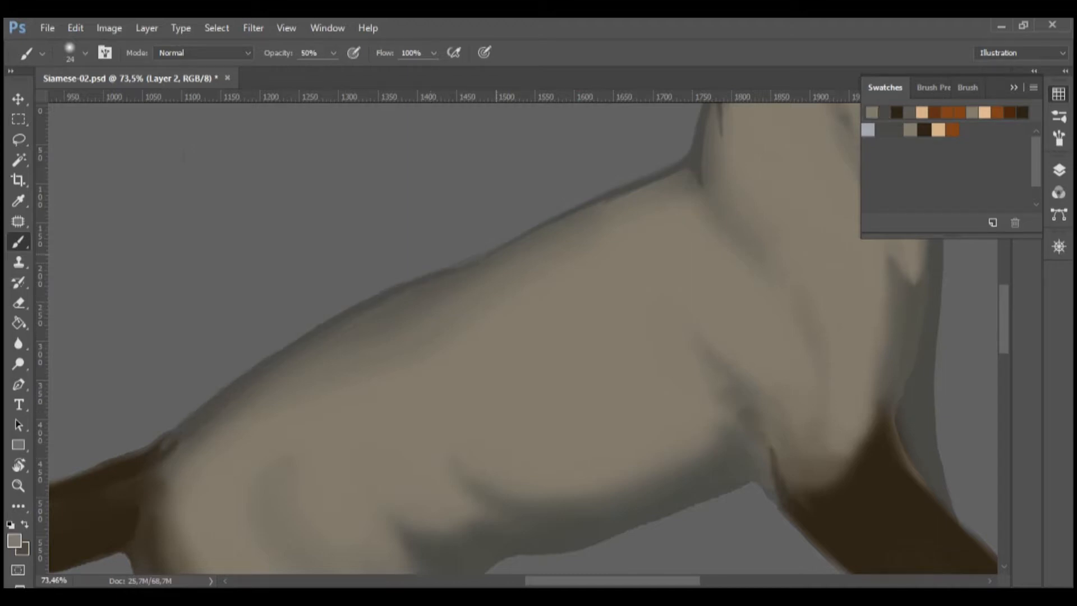
{"action": "key", "text": "e"}
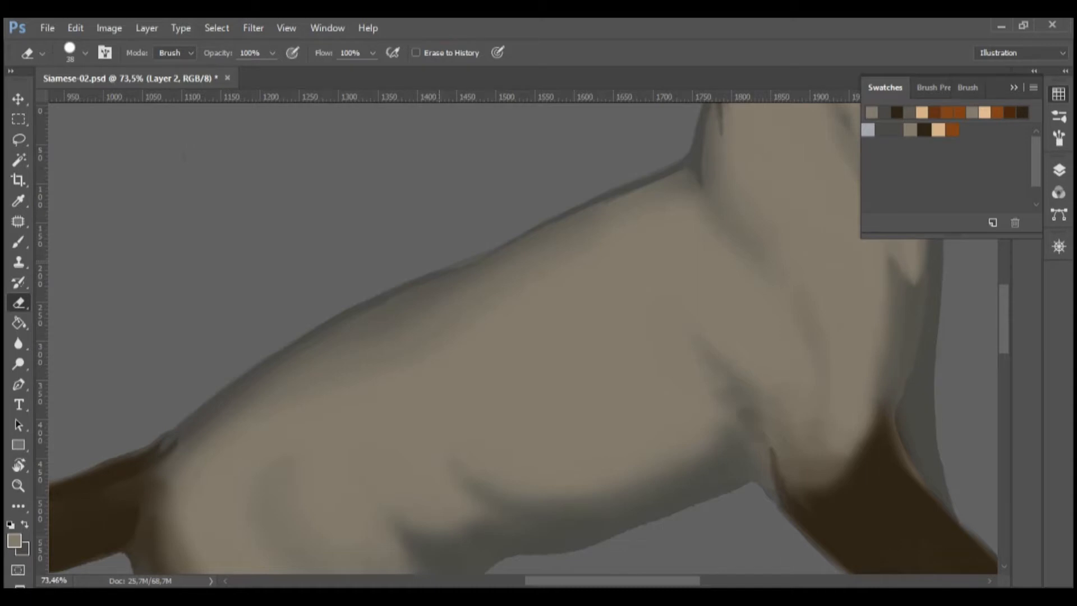
- Deepen the shadow along the rear half of the back with broader dark grey strokes
{"action": "key", "text": "r"}
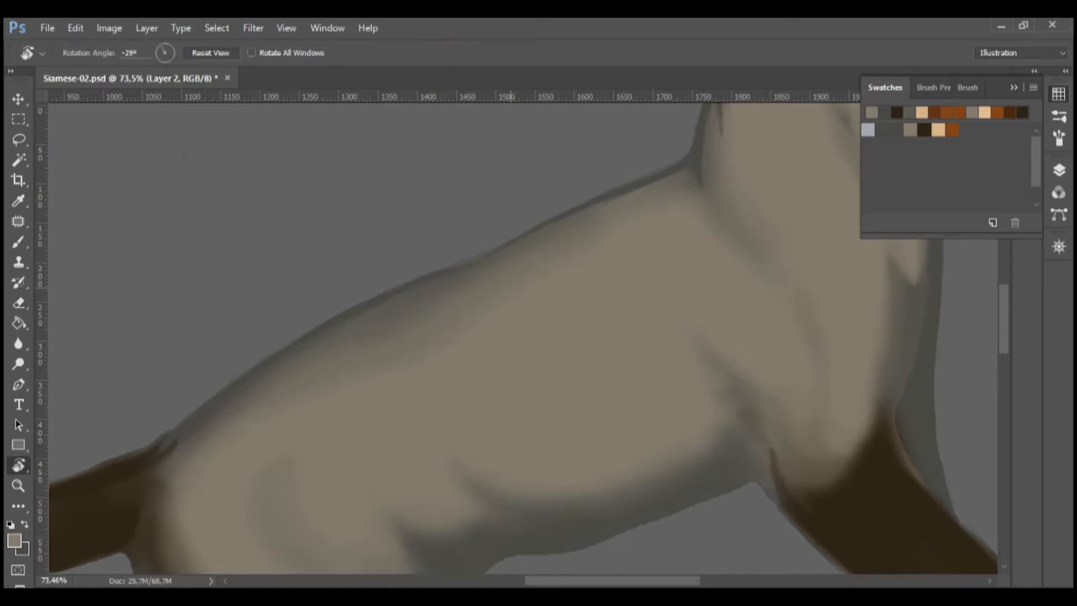
{"action": "left_click_drag", "start_coordinate": [480, 253], "coordinate": [549, 264]}
{"action": "key", "text": "b"}
{"action": "key", "text": "x"}
{"action": "mouse_move", "coordinate": [175, 269]}
{"action": "left_mouse_down"}
{"action": "mouse_move", "coordinate": [309, 251]}
{"action": "mouse_move", "coordinate": [468, 254]}
{"action": "left_mouse_up"}
{"action": "mouse_move", "coordinate": [160, 273]}
{"action": "left_mouse_down"}
{"action": "mouse_move", "coordinate": [199, 258]}
{"action": "mouse_move", "coordinate": [487, 261]}
{"action": "left_mouse_up"}
- Blend taupe beneath the back's shadow and over the inner edge of the dark rump shading
{"action": "key", "text": "x"}
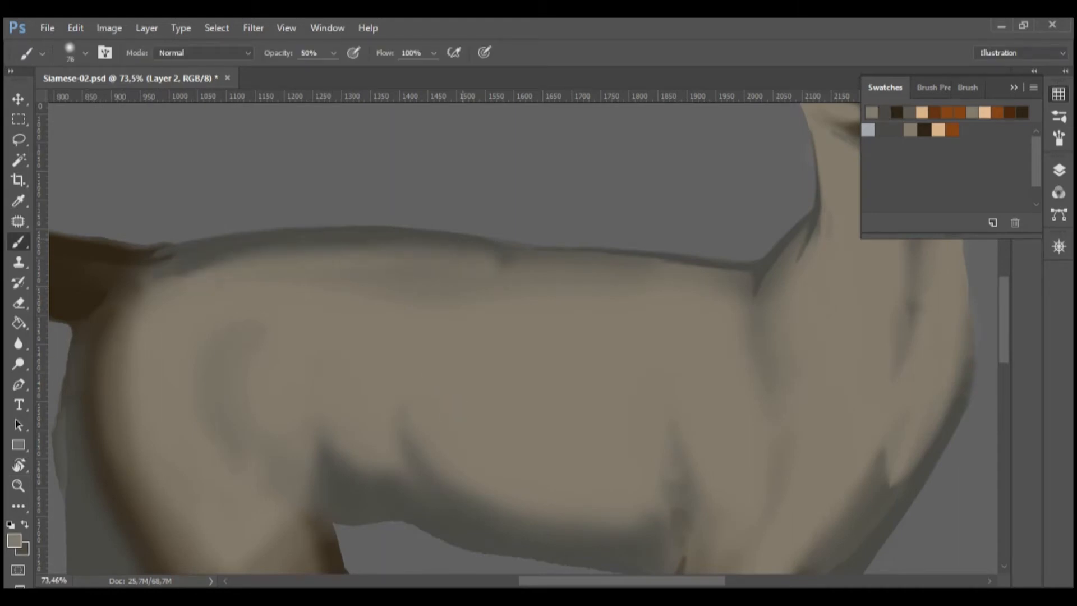
{"action": "key", "text": "ctrl+alt+z"}
{"action": "left_click_drag", "start_coordinate": [163, 275], "coordinate": [496, 260]}
{"action": "mouse_move", "coordinate": [152, 288]}
{"action": "left_mouse_down"}
{"action": "mouse_move", "coordinate": [123, 393]}
{"action": "mouse_move", "coordinate": [135, 435]}
{"action": "left_mouse_up"}
{"action": "left_click_drag", "start_coordinate": [123, 327], "coordinate": [132, 451]}
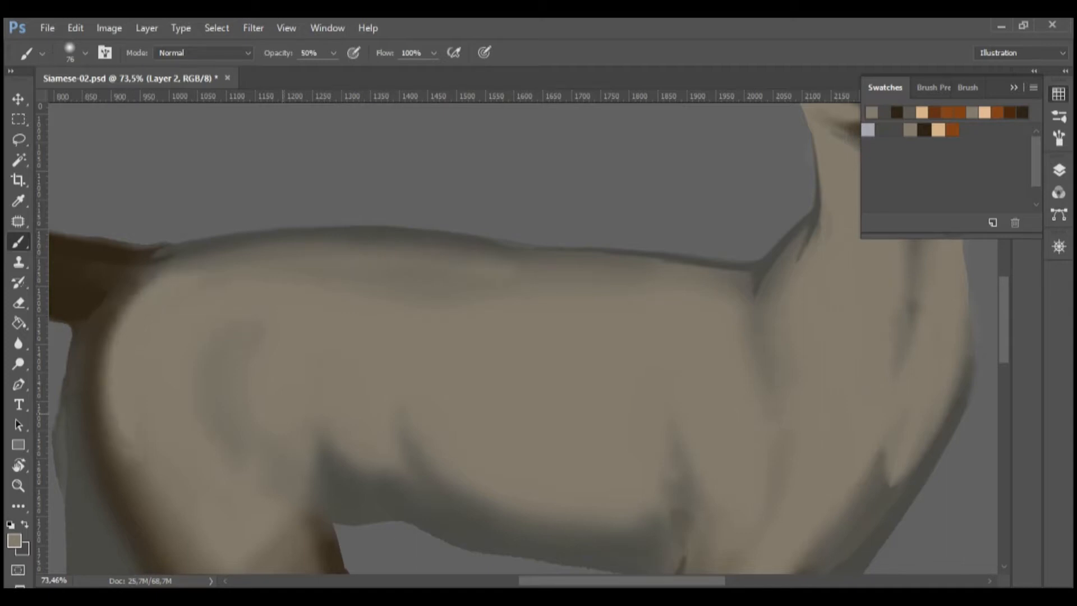
- Reduce the brush size and smooth the rear contour of the far hind leg, erasing its uneven edge
{"action": "scroll", "coordinate": [418, 419], "scroll_direction": "down", "scroll_amount": 3}
{"action": "scroll", "coordinate": [415, 359], "scroll_direction": "down", "scroll_amount": 4}
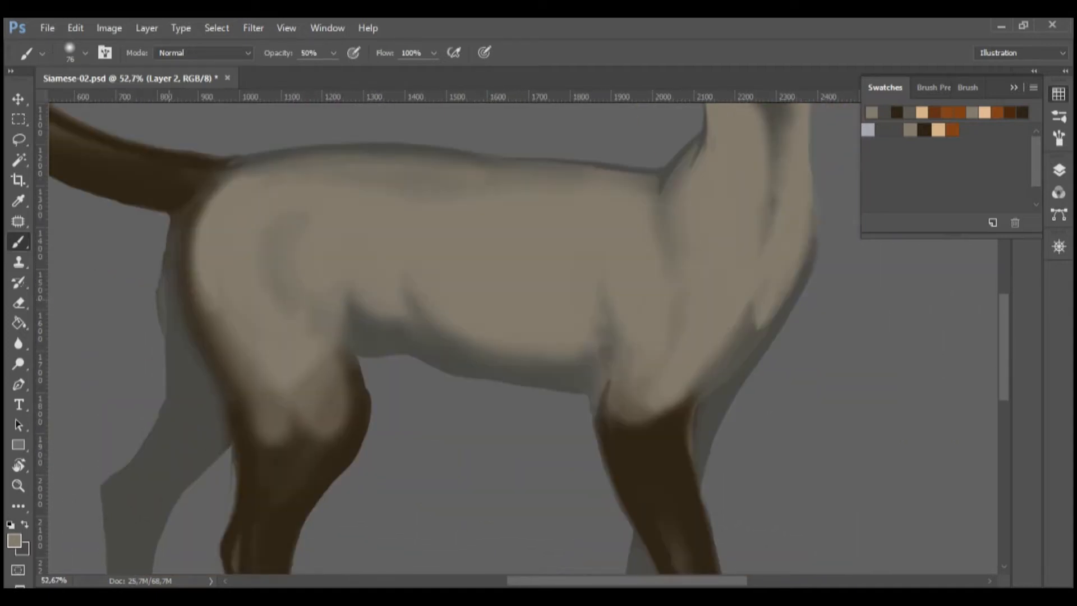
{"action": "scroll", "coordinate": [163, 318], "scroll_direction": "up", "scroll_amount": 3}
{"action": "key", "text": "bracketleft"}
{"action": "key", "text": "bracketleft"}
{"action": "key", "text": "bracketleft"}
{"action": "key", "text": "bracketleft"}
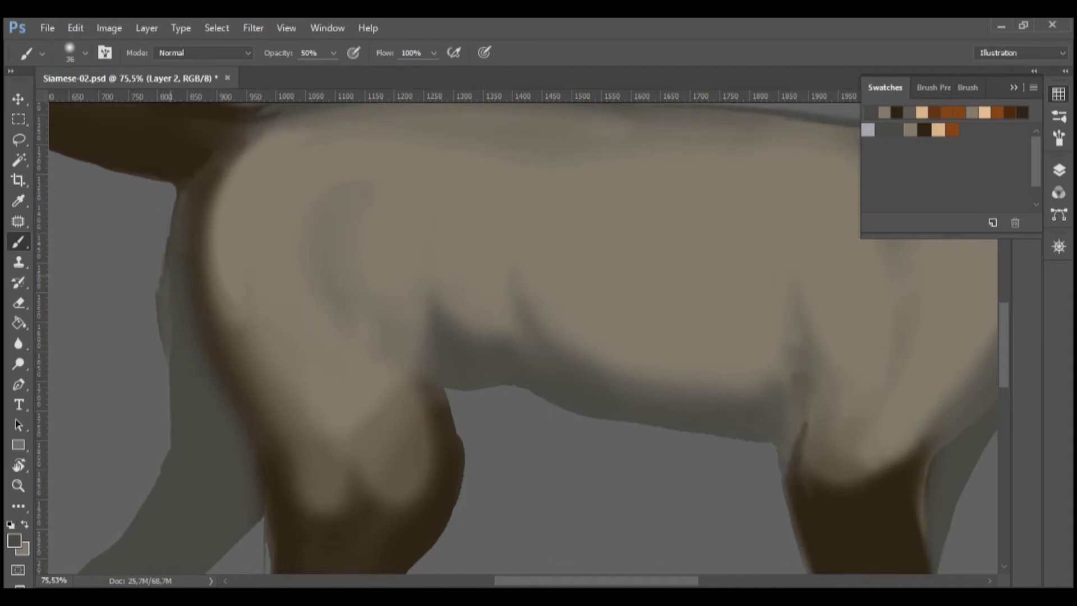
{"action": "mouse_move", "coordinate": [187, 387]}
{"action": "left_mouse_down"}
{"action": "mouse_move", "coordinate": [343, 378]}
{"action": "mouse_move", "coordinate": [432, 339]}
{"action": "left_mouse_up"}
{"action": "key", "text": "e"}
{"action": "left_click_drag", "start_coordinate": [406, 193], "coordinate": [403, 293]}
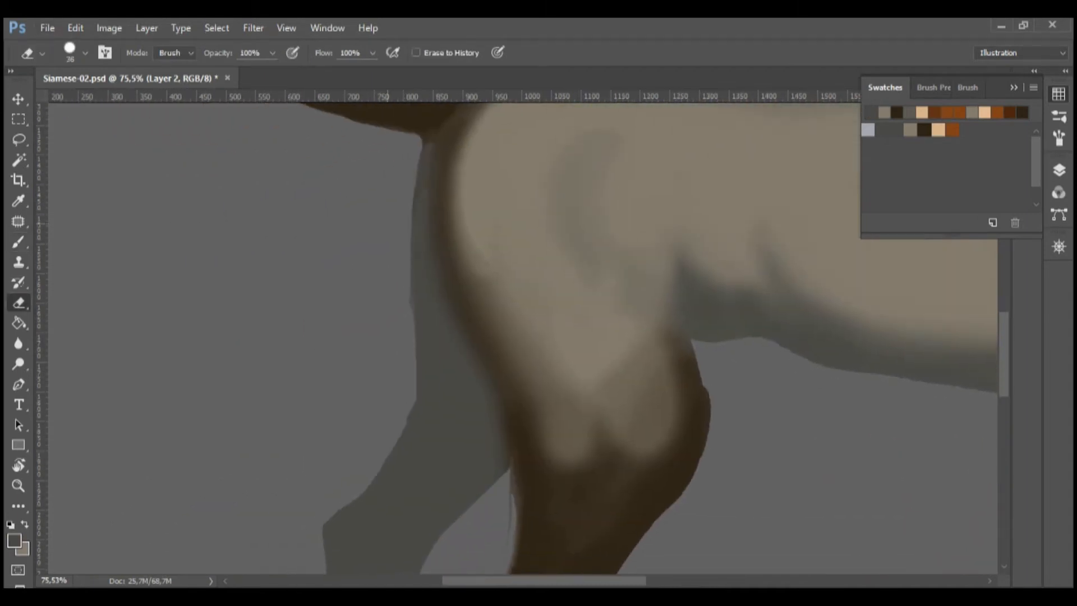
{"action": "left_click_drag", "start_coordinate": [414, 405], "coordinate": [405, 440]}
- Sample dark brown and paint it below the tail base and along the front of the near hind thigh
{"action": "key", "text": "x"}
{"action": "left_click", "coordinate": [447, 123], "text": "alt"}
{"action": "key", "text": "b"}
{"action": "left_click_drag", "start_coordinate": [434, 133], "coordinate": [433, 178]}
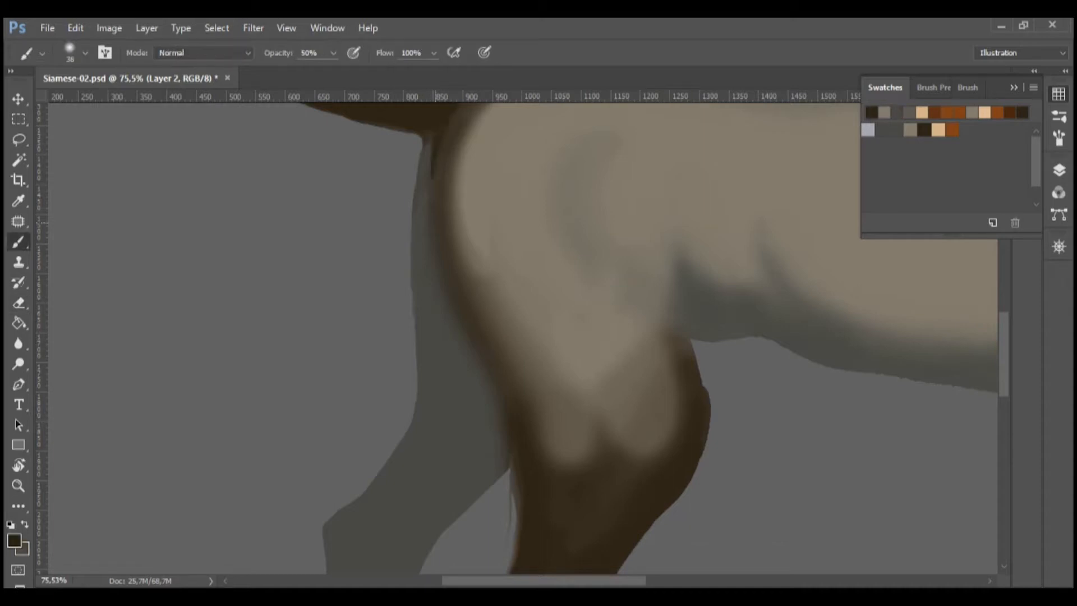
{"action": "left_click_drag", "start_coordinate": [705, 395], "coordinate": [682, 337]}
- Erase the stray paint along the rear contour of the near hind leg
{"action": "key", "text": "x"}
{"action": "left_click_drag", "start_coordinate": [569, 400], "coordinate": [526, 206]}
{"action": "key", "text": "e"}
{"action": "mouse_move", "coordinate": [471, 334]}
{"action": "left_mouse_down"}
{"action": "mouse_move", "coordinate": [468, 274]}
{"action": "mouse_move", "coordinate": [461, 384]}
{"action": "mouse_move", "coordinate": [449, 405]}
{"action": "left_mouse_up"}
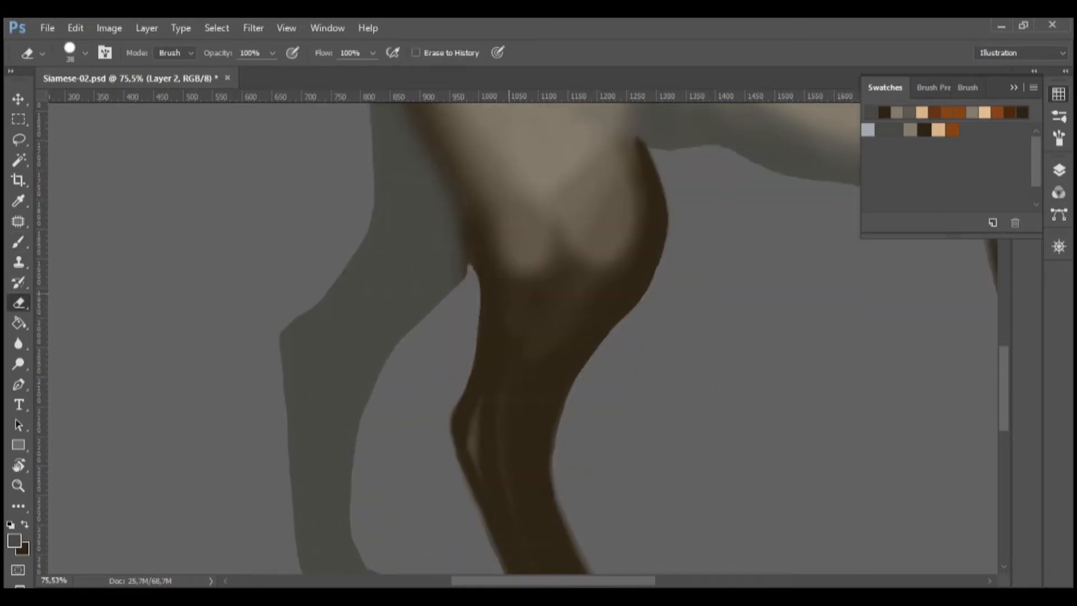
{"action": "left_click_drag", "start_coordinate": [509, 294], "coordinate": [506, 451]}
- Brush dark grey onto the far hind leg where it meets the near leg and tidy its inner edge
{"action": "key", "text": "b"}
{"action": "key", "text": "x"}
{"action": "key", "text": "x"}
{"action": "left_click_drag", "start_coordinate": [398, 252], "coordinate": [400, 272]}
{"action": "mouse_move", "coordinate": [444, 336]}
{"action": "left_mouse_down"}
{"action": "mouse_move", "coordinate": [470, 425]}
{"action": "mouse_move", "coordinate": [460, 430]}
{"action": "mouse_move", "coordinate": [475, 444]}
{"action": "left_mouse_up"}
{"action": "key", "text": "e"}
{"action": "key", "text": "b"}
{"action": "mouse_move", "coordinate": [469, 404]}
{"action": "left_mouse_down"}
{"action": "mouse_move", "coordinate": [472, 429]}
{"action": "mouse_move", "coordinate": [529, 188]}
{"action": "left_mouse_up"}
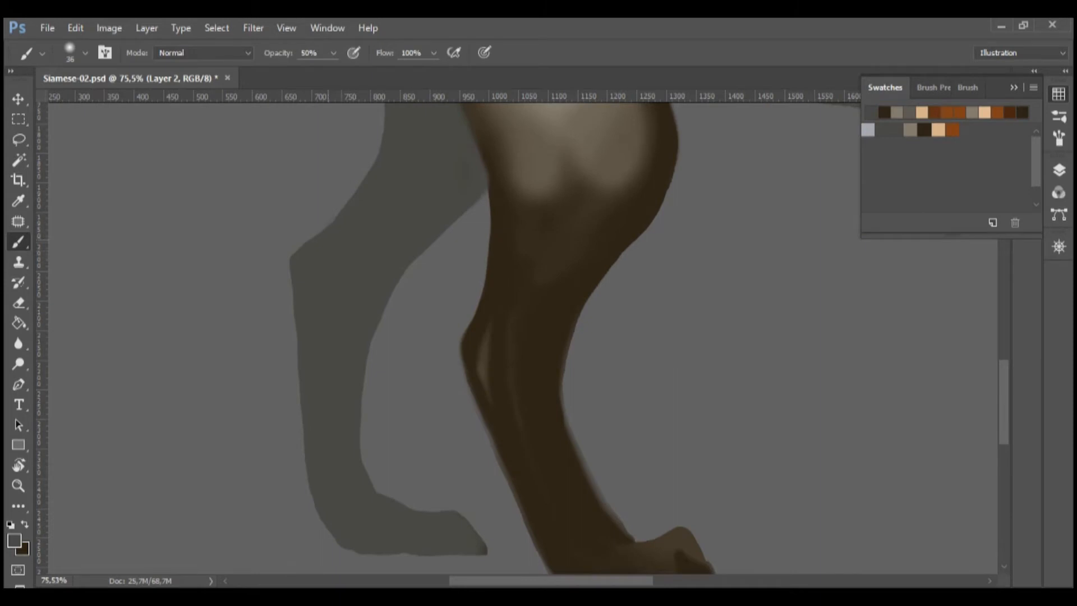
- Reshape the far hind leg's contours and paw in dark grey at 100% opacity, trimming the rough edges
{"action": "key", "text": "Return"}
{"action": "mouse_move", "coordinate": [395, 279]}
{"action": "left_mouse_down"}
{"action": "mouse_move", "coordinate": [370, 387]}
{"action": "mouse_move", "coordinate": [387, 494]}
{"action": "mouse_move", "coordinate": [460, 505]}
{"action": "left_mouse_up"}
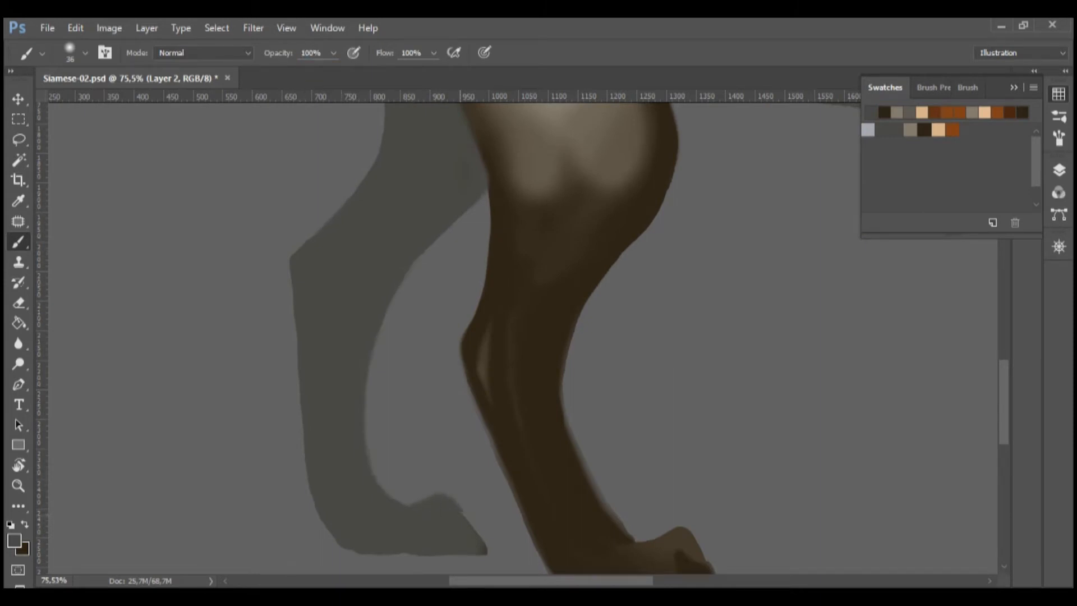
{"action": "mouse_move", "coordinate": [290, 281]}
{"action": "left_mouse_down"}
{"action": "mouse_move", "coordinate": [304, 461]}
{"action": "mouse_move", "coordinate": [333, 537]}
{"action": "mouse_move", "coordinate": [379, 553]}
{"action": "left_mouse_up"}
{"action": "key", "text": "e"}
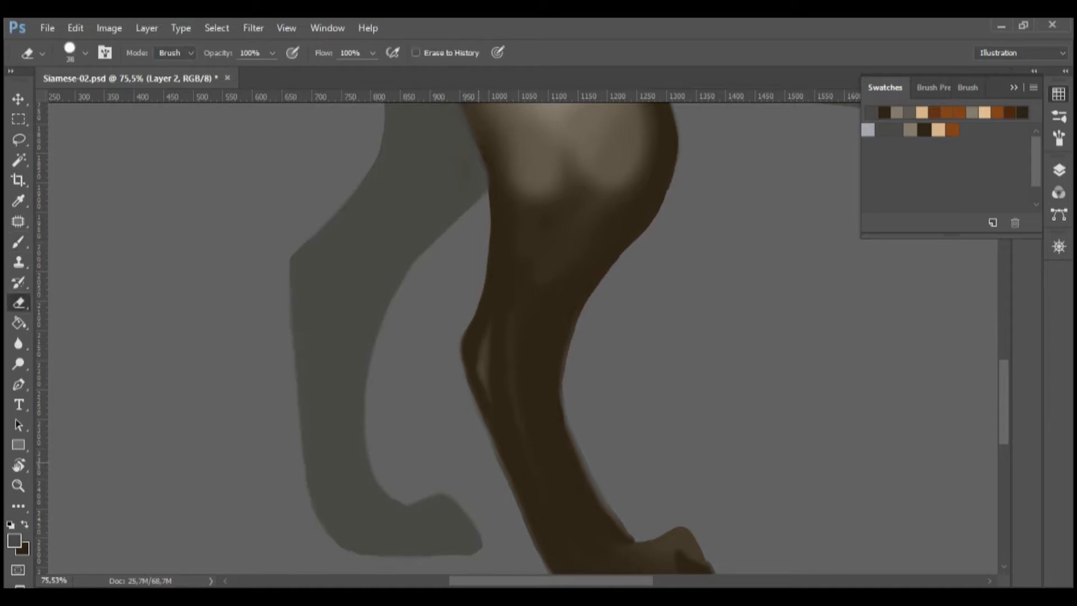
- Reshape the near hind lower leg in dark brown, smoothing its front and rear contours down to the paw's underside
{"action": "left_click_drag", "start_coordinate": [481, 463], "coordinate": [338, 340]}
{"action": "key", "text": "x"}
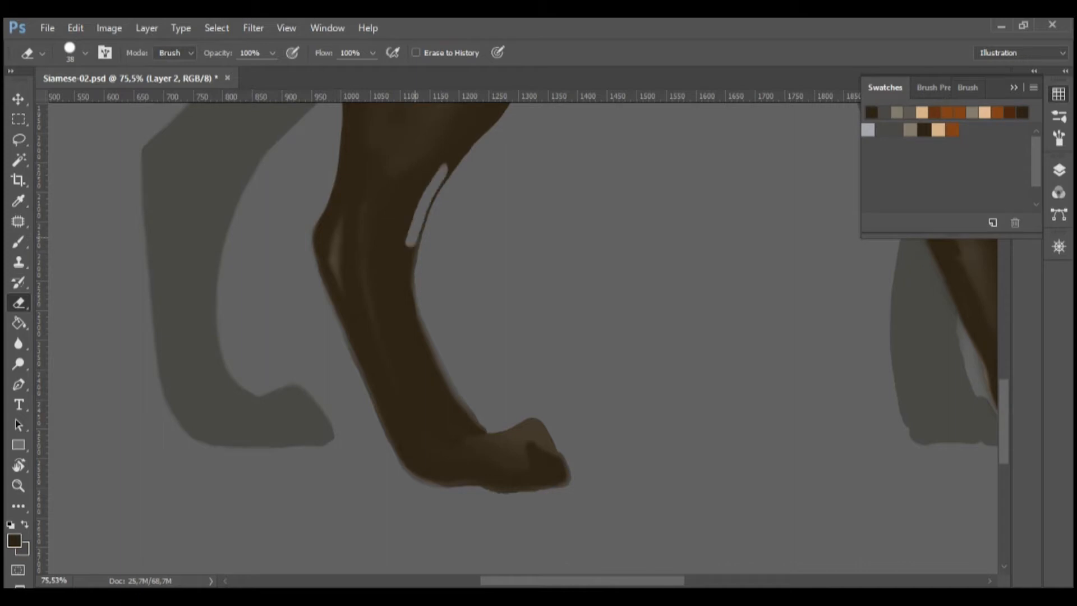
{"action": "key", "text": "b"}
{"action": "mouse_move", "coordinate": [485, 134]}
{"action": "left_mouse_down"}
{"action": "mouse_move", "coordinate": [418, 281]}
{"action": "mouse_move", "coordinate": [435, 362]}
{"action": "left_mouse_up"}
{"action": "left_click_drag", "start_coordinate": [339, 168], "coordinate": [310, 247]}
{"action": "mouse_move", "coordinate": [320, 191]}
{"action": "left_mouse_down"}
{"action": "mouse_move", "coordinate": [307, 216]}
{"action": "mouse_move", "coordinate": [382, 419]}
{"action": "left_mouse_up"}
{"action": "mouse_move", "coordinate": [412, 471]}
{"action": "left_mouse_down"}
{"action": "mouse_move", "coordinate": [488, 491]}
{"action": "mouse_move", "coordinate": [553, 488]}
{"action": "left_mouse_up"}
- Paint a beige highlight on the near hind leg's hock at 30% opacity and refine its edges with the sampled leg colour
{"action": "left_click", "coordinate": [897, 112]}
{"action": "key", "text": "3"}
{"action": "mouse_move", "coordinate": [339, 199]}
{"action": "left_mouse_down"}
{"action": "mouse_move", "coordinate": [330, 253]}
{"action": "mouse_move", "coordinate": [340, 286]}
{"action": "left_mouse_up"}
{"action": "key", "text": "x"}
{"action": "left_click", "coordinate": [349, 209], "text": "alt"}
{"action": "left_click_drag", "start_coordinate": [345, 199], "coordinate": [335, 287]}
{"action": "left_click_drag", "start_coordinate": [323, 244], "coordinate": [339, 287]}
- Fill the dip above the near hind paw at 100% opacity and erase the rough edge around its toes
{"action": "key", "text": "0"}
{"action": "mouse_move", "coordinate": [484, 436]}
{"action": "left_mouse_down"}
{"action": "mouse_move", "coordinate": [533, 427]}
{"action": "mouse_move", "coordinate": [486, 427]}
{"action": "left_mouse_up"}
{"action": "key", "text": "e"}
{"action": "mouse_move", "coordinate": [568, 454]}
{"action": "left_mouse_down"}
{"action": "mouse_move", "coordinate": [566, 486]}
{"action": "mouse_move", "coordinate": [523, 494]}
{"action": "left_mouse_up"}
{"action": "key", "text": "b"}
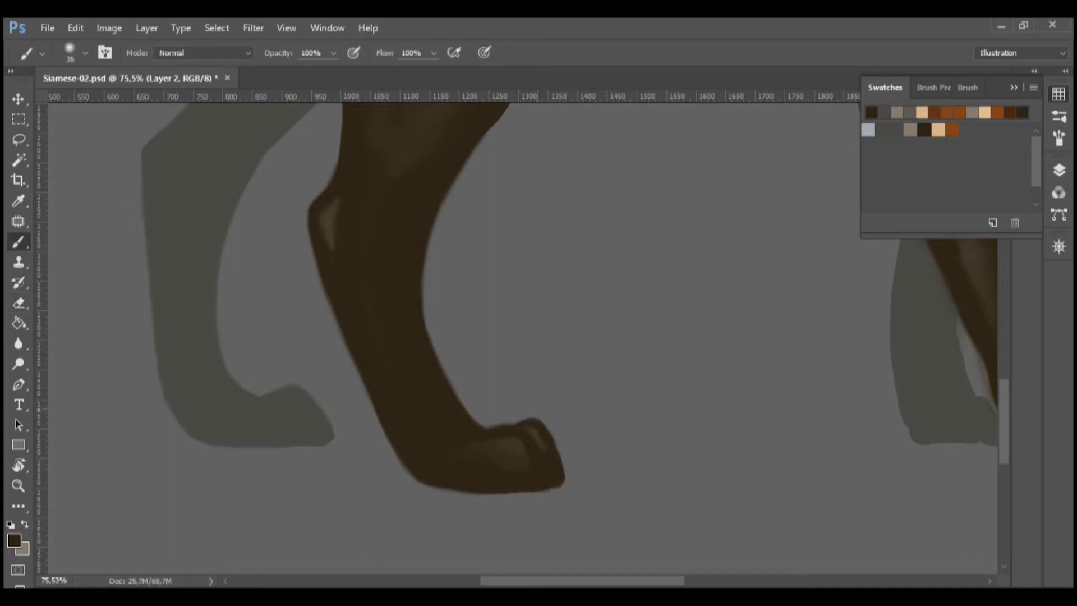
- Extend the beige down the near hind thigh at 50% opacity and blend it into the dark brown lower leg
{"action": "left_click_drag", "start_coordinate": [558, 151], "coordinate": [550, 424]}
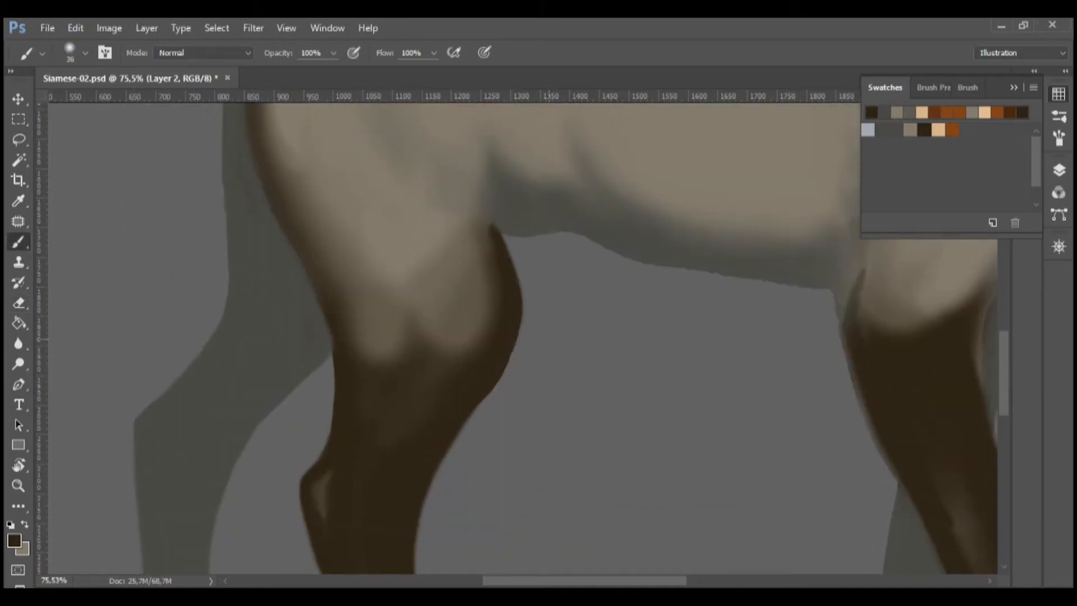
{"action": "left_click_drag", "start_coordinate": [524, 357], "coordinate": [561, 358]}
{"action": "mouse_move", "coordinate": [370, 340]}
{"action": "left_mouse_down"}
{"action": "mouse_move", "coordinate": [467, 341]}
{"action": "mouse_move", "coordinate": [477, 284]}
{"action": "mouse_move", "coordinate": [354, 283]}
{"action": "left_mouse_up"}
{"action": "key", "text": "ctrl+z"}
{"action": "key", "text": "5"}
{"action": "left_click_drag", "start_coordinate": [463, 328], "coordinate": [384, 344]}
{"action": "mouse_move", "coordinate": [477, 267]}
{"action": "left_mouse_down"}
{"action": "mouse_move", "coordinate": [443, 317]}
{"action": "mouse_move", "coordinate": [370, 297]}
{"action": "left_mouse_up"}
{"action": "left_click", "coordinate": [897, 112]}
{"action": "left_click_drag", "start_coordinate": [315, 225], "coordinate": [303, 180]}
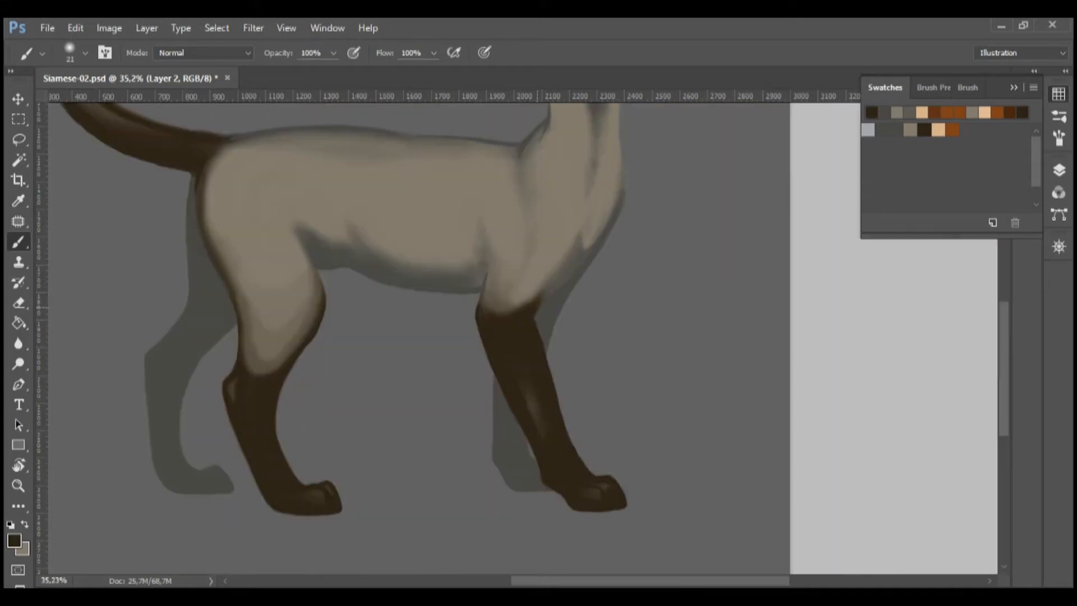
- Define the top front edge of the near front leg's dark area and cover the shoulder with sampled beige using a large brush
{"action": "left_click_drag", "start_coordinate": [535, 322], "coordinate": [544, 298]}
{"action": "left_click", "coordinate": [536, 314], "text": "alt"}
{"action": "left_click", "coordinate": [512, 252], "text": "alt"}
{"action": "left_click_drag", "start_coordinate": [601, 369], "coordinate": [651, 374]}
{"action": "mouse_move", "coordinate": [530, 280]}
{"action": "left_mouse_down"}
{"action": "mouse_move", "coordinate": [519, 256]}
{"action": "mouse_move", "coordinate": [424, 247]}
{"action": "left_mouse_up"}
{"action": "left_click_drag", "start_coordinate": [552, 169], "coordinate": [542, 216]}
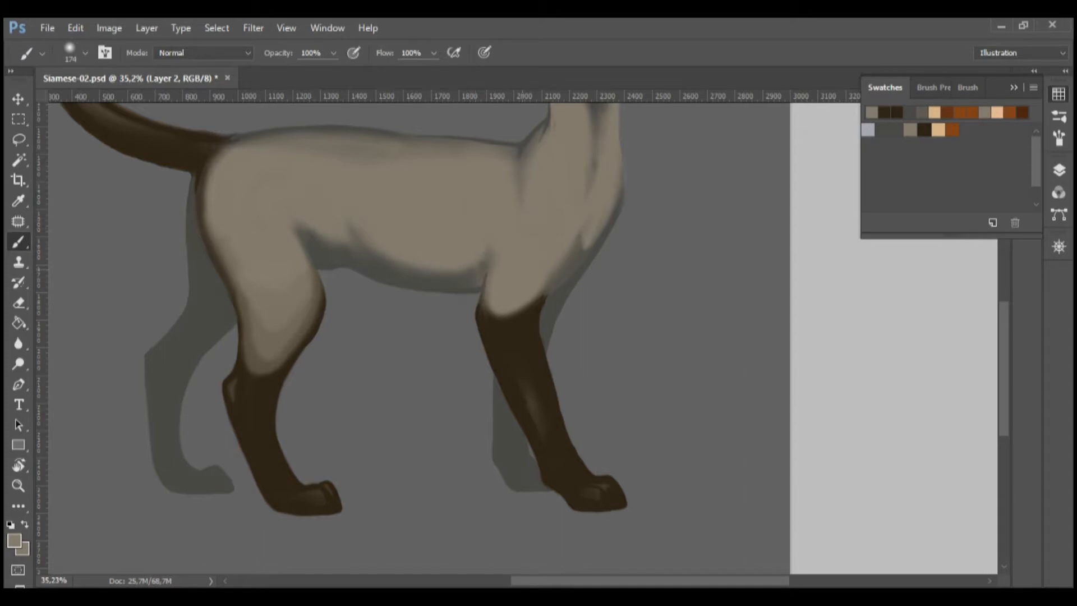
- Shade between the shoulder and chest in sampled grey and fade beige down the near front leg and over the belly shadow at 50% opacity
{"action": "left_click", "coordinate": [562, 286], "text": "alt"}
{"action": "left_click_drag", "start_coordinate": [548, 268], "coordinate": [527, 285]}
{"action": "key", "text": "x"}
{"action": "mouse_move", "coordinate": [523, 220]}
{"action": "left_mouse_down"}
{"action": "mouse_move", "coordinate": [529, 247]}
{"action": "mouse_move", "coordinate": [512, 289]}
{"action": "left_mouse_up"}
{"action": "key", "text": "ctrl+z"}
{"action": "key", "text": "5"}
{"action": "left_click_drag", "start_coordinate": [525, 224], "coordinate": [512, 285]}
{"action": "mouse_move", "coordinate": [512, 285]}
{"action": "left_mouse_down"}
{"action": "mouse_move", "coordinate": [529, 248]}
{"action": "mouse_move", "coordinate": [502, 333]}
{"action": "mouse_move", "coordinate": [507, 350]}
{"action": "left_mouse_up"}
{"action": "left_click_drag", "start_coordinate": [540, 302], "coordinate": [543, 216]}
{"action": "mouse_move", "coordinate": [520, 336]}
{"action": "left_mouse_down"}
{"action": "mouse_move", "coordinate": [525, 287]}
{"action": "mouse_move", "coordinate": [508, 336]}
{"action": "mouse_move", "coordinate": [510, 299]}
{"action": "left_mouse_up"}
{"action": "left_click_drag", "start_coordinate": [542, 225], "coordinate": [536, 280]}
{"action": "mouse_move", "coordinate": [328, 246]}
{"action": "left_mouse_down"}
{"action": "mouse_move", "coordinate": [311, 231]}
{"action": "mouse_move", "coordinate": [421, 275]}
{"action": "mouse_move", "coordinate": [460, 278]}
{"action": "left_mouse_up"}
- Define the near front leg's rear edge against the belly shadow with sampled beige, undoing the last stroke
{"action": "scroll", "coordinate": [415, 337], "scroll_direction": "up", "scroll_amount": 3}
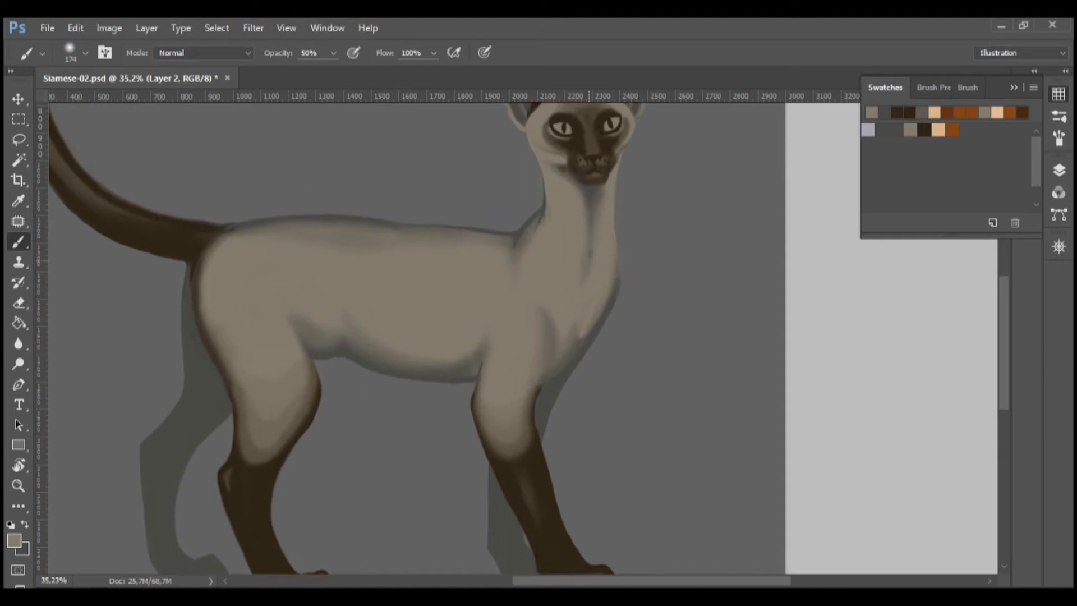
{"action": "mouse_move", "coordinate": [550, 387]}
{"action": "left_mouse_down"}
{"action": "mouse_move", "coordinate": [602, 390]}
{"action": "mouse_move", "coordinate": [575, 416]}
{"action": "mouse_move", "coordinate": [528, 409]}
{"action": "left_mouse_up"}
{"action": "left_click", "coordinate": [547, 377], "text": "alt"}
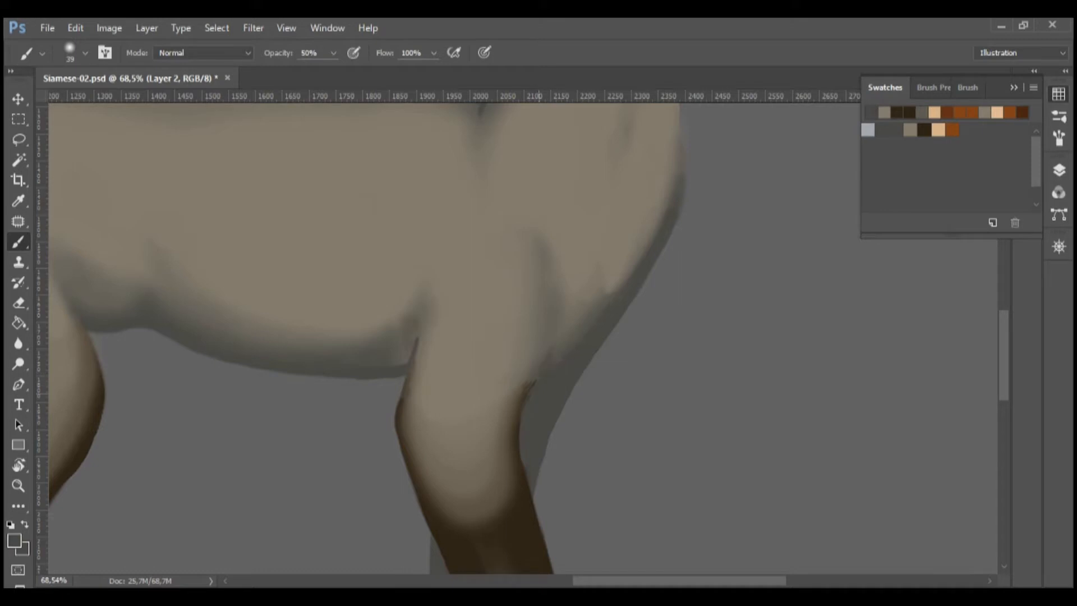
{"action": "left_click", "coordinate": [436, 346], "text": "alt"}
{"action": "left_click_drag", "start_coordinate": [422, 336], "coordinate": [409, 410]}
{"action": "left_click_drag", "start_coordinate": [429, 315], "coordinate": [408, 403]}
{"action": "left_click_drag", "start_coordinate": [425, 318], "coordinate": [410, 414]}
{"action": "key", "text": "ctrl+z"}
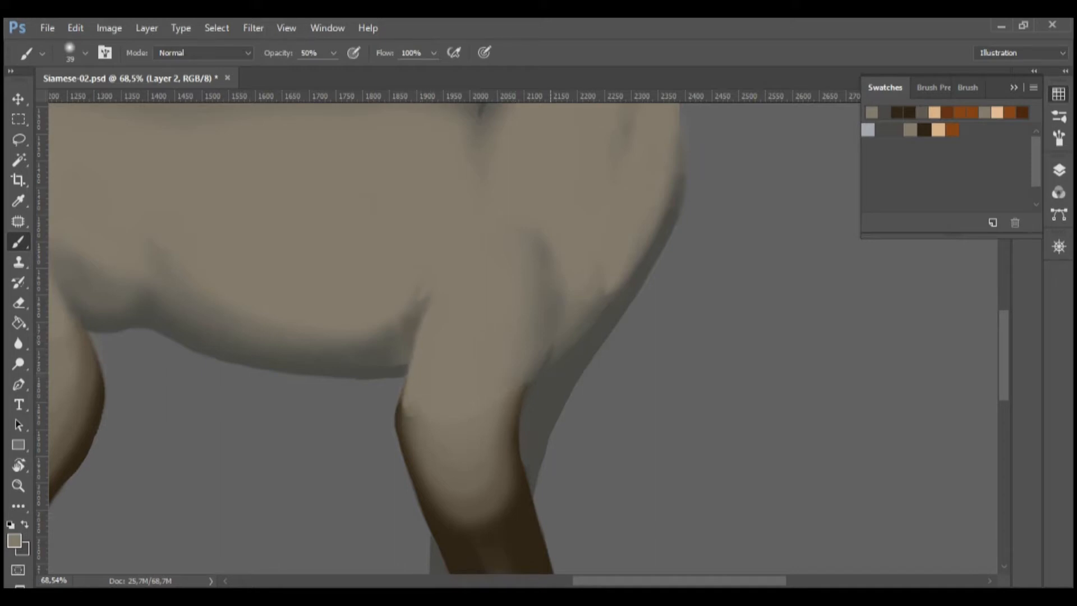
- Soften the shadow edge along the lower chest with beige
{"action": "key", "text": "x"}
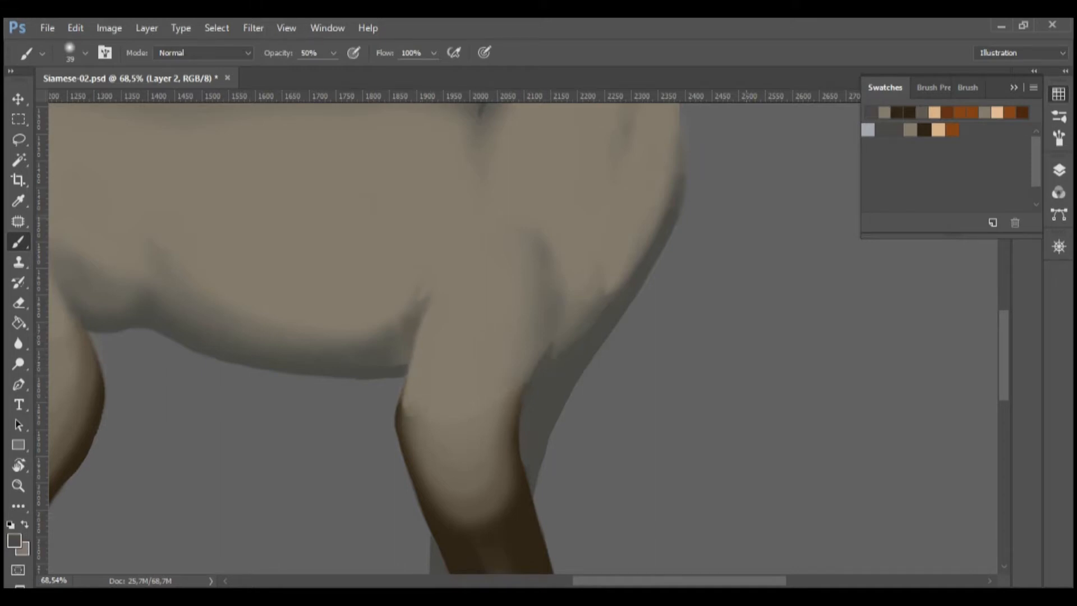
{"action": "left_click_drag", "start_coordinate": [747, 215], "coordinate": [651, 357]}
{"action": "key", "text": "e"}
{"action": "key", "text": "b"}
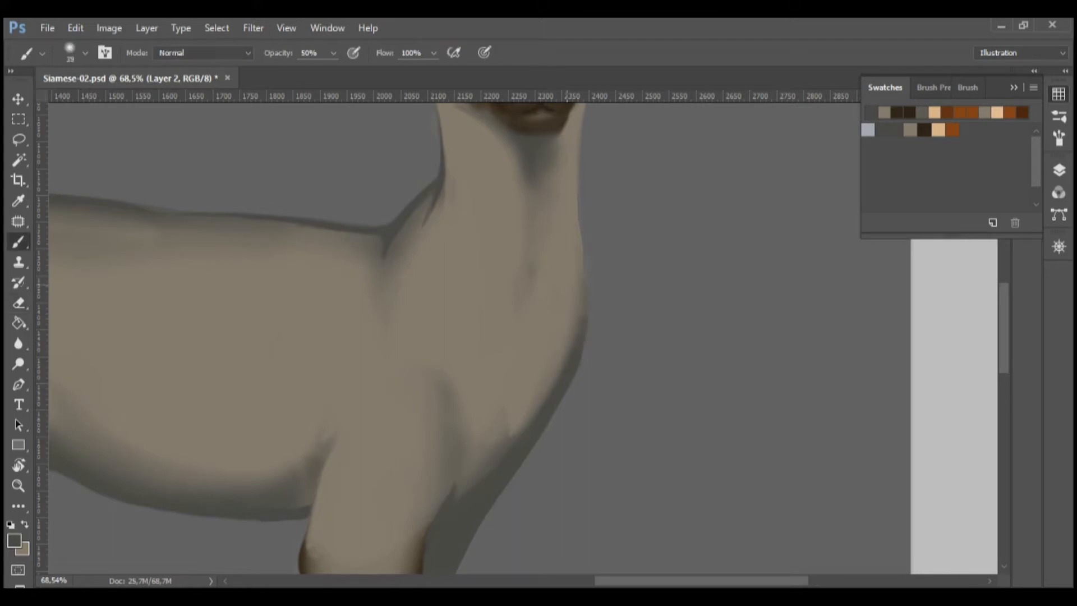
{"action": "key", "text": "x"}
{"action": "left_click_drag", "start_coordinate": [494, 447], "coordinate": [510, 391]}
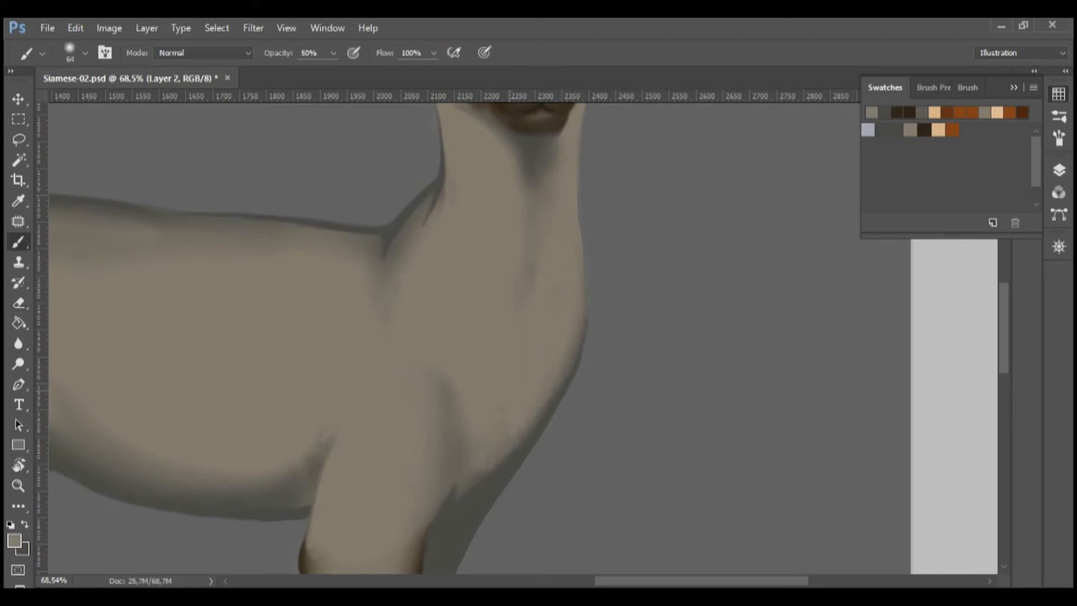
{"action": "left_click", "coordinate": [611, 271], "text": "alt"}
{"action": "left_click", "coordinate": [599, 275], "text": "alt"}
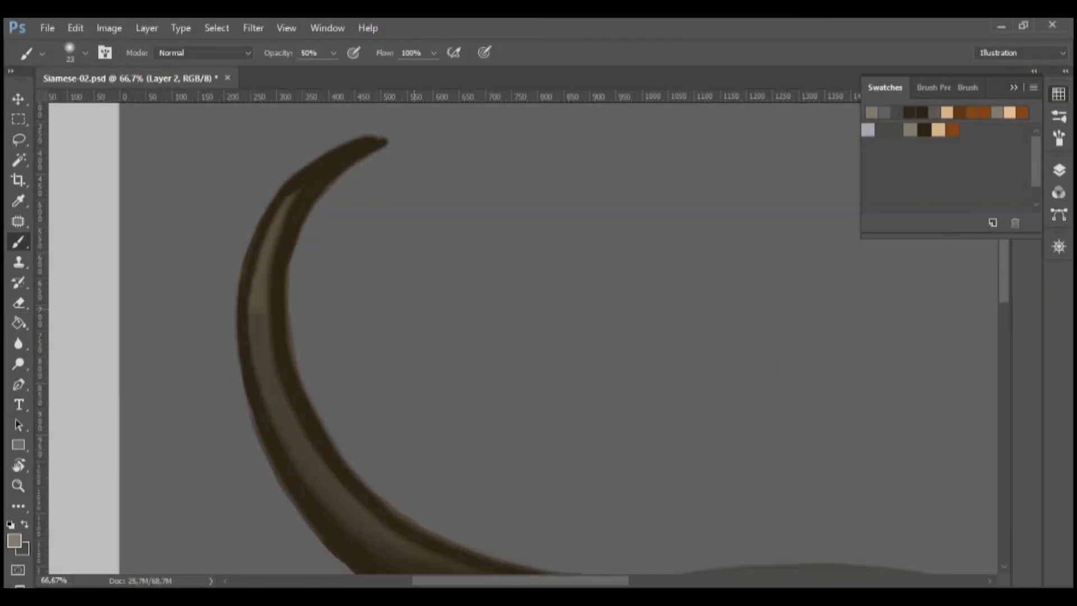
- Paint fine dark brown fur strokes along the tail tip and upper tail with a 12 px brush at 100% opacity
{"action": "right_click", "coordinate": [469, 323], "text": "alt"}
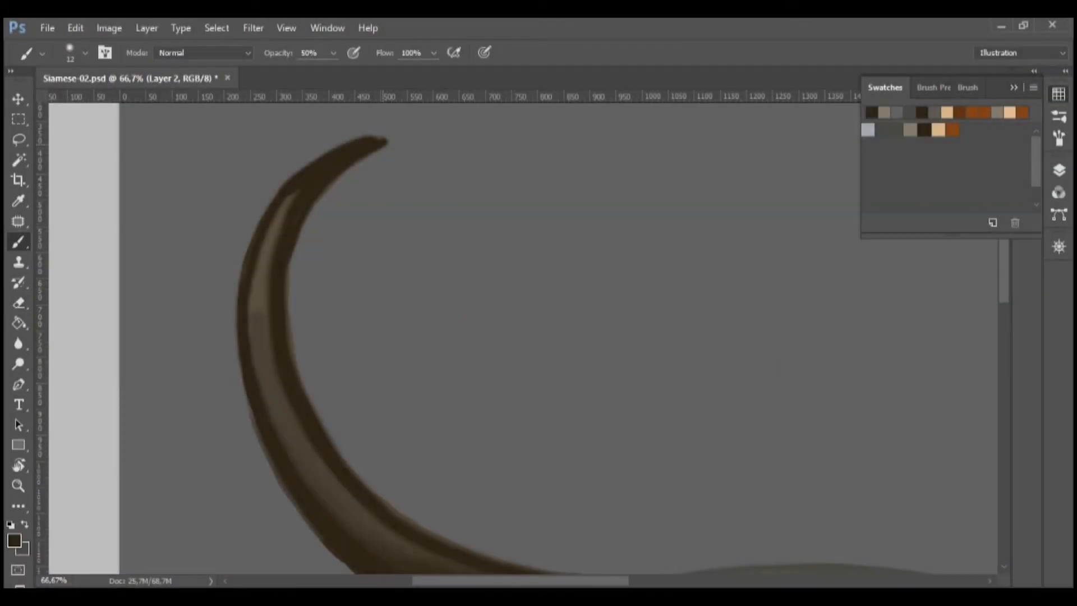
{"action": "key", "text": "0"}
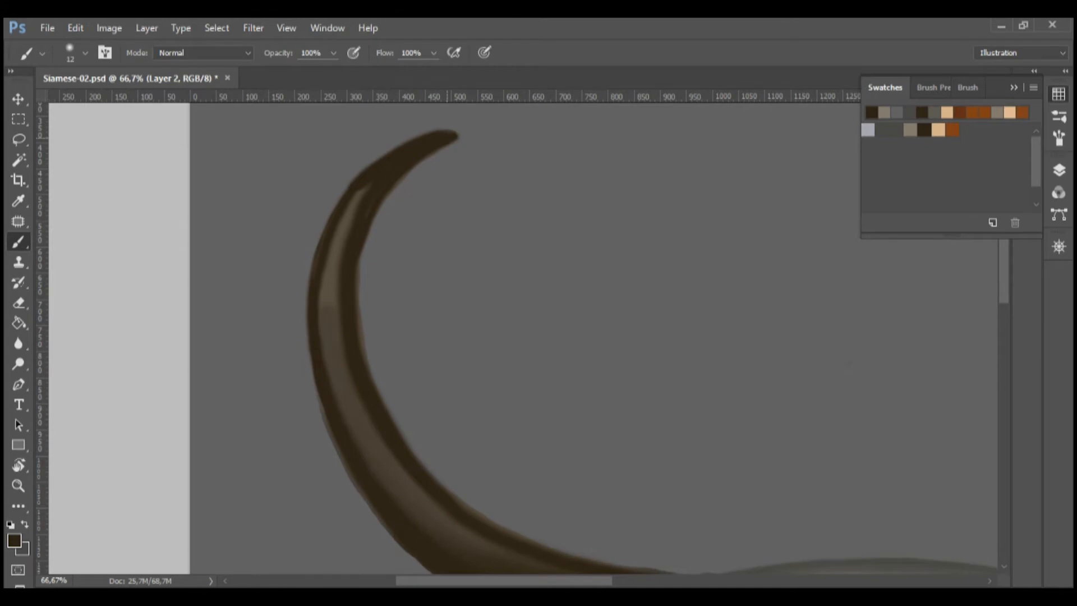
{"action": "mouse_move", "coordinate": [356, 208]}
{"action": "left_mouse_down"}
{"action": "mouse_move", "coordinate": [353, 189]}
{"action": "mouse_move", "coordinate": [451, 145]}
{"action": "left_mouse_up"}
{"action": "left_click_drag", "start_coordinate": [412, 174], "coordinate": [368, 226]}
{"action": "left_click_drag", "start_coordinate": [357, 295], "coordinate": [360, 260]}
{"action": "left_click_drag", "start_coordinate": [340, 194], "coordinate": [336, 208]}
{"action": "left_click_drag", "start_coordinate": [332, 208], "coordinate": [329, 218]}
{"action": "mouse_move", "coordinate": [331, 281]}
{"action": "left_mouse_down"}
{"action": "mouse_move", "coordinate": [329, 212]}
{"action": "mouse_move", "coordinate": [316, 213]}
{"action": "mouse_move", "coordinate": [319, 359]}
{"action": "left_mouse_up"}
- Step back the last tail strokes and erase the rough paint along the tail's outer curve
{"action": "key", "text": "e"}
{"action": "key", "text": "ctrl+alt+z"}
{"action": "left_click_drag", "start_coordinate": [304, 203], "coordinate": [301, 235]}
{"action": "left_click_drag", "start_coordinate": [314, 341], "coordinate": [389, 473]}
{"action": "key", "text": "b"}
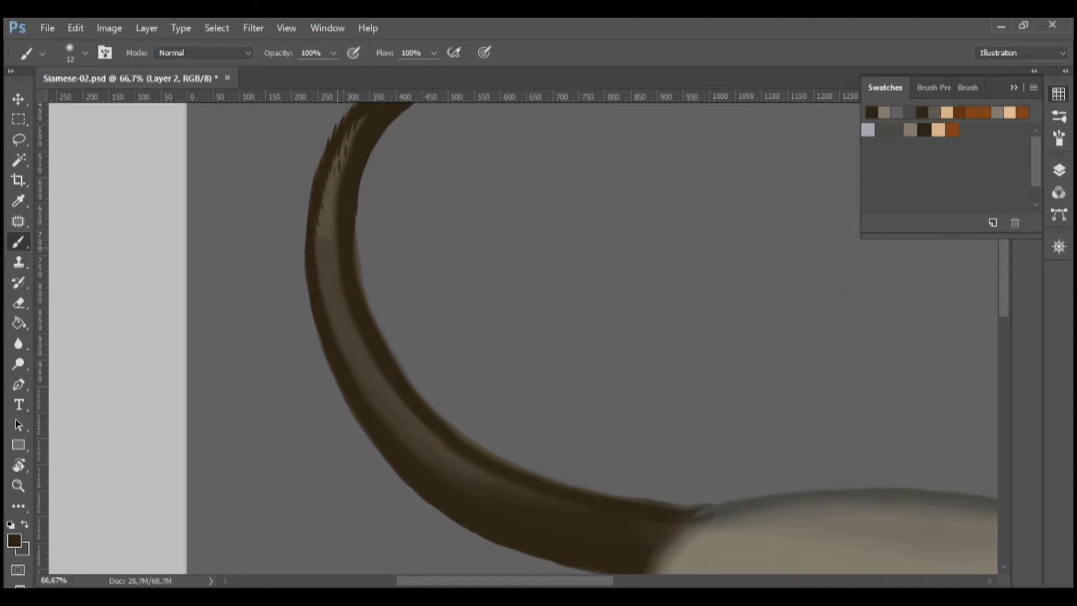
- Darken the tail's inner curve and, with the canvas rotated, add dark brown fur strokes along its outer edge
{"action": "left_click_drag", "start_coordinate": [356, 243], "coordinate": [361, 289]}
{"action": "left_click_drag", "start_coordinate": [356, 218], "coordinate": [374, 324]}
{"action": "left_click_drag", "start_coordinate": [551, 387], "coordinate": [545, 315]}
{"action": "key", "text": "r"}
{"action": "left_click_drag", "start_coordinate": [418, 398], "coordinate": [404, 317]}
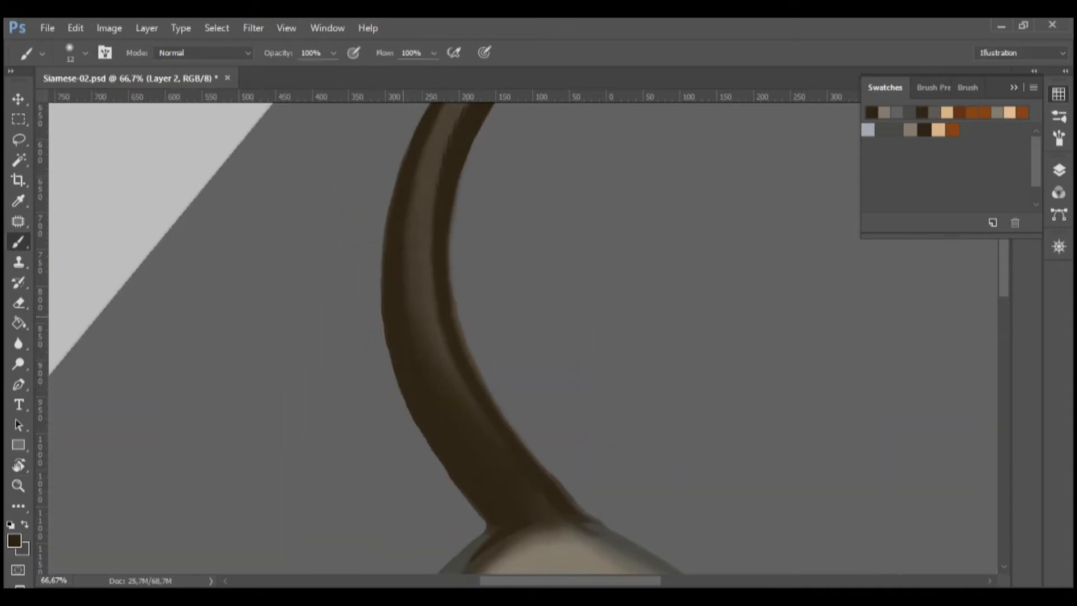
{"action": "left_click_drag", "start_coordinate": [378, 269], "coordinate": [385, 339]}
{"action": "mouse_move", "coordinate": [389, 206]}
{"action": "left_mouse_down"}
{"action": "mouse_move", "coordinate": [382, 268]}
{"action": "mouse_move", "coordinate": [388, 215]}
{"action": "left_mouse_up"}
{"action": "mouse_move", "coordinate": [380, 309]}
{"action": "left_mouse_down"}
{"action": "mouse_move", "coordinate": [397, 387]}
{"action": "mouse_move", "coordinate": [449, 478]}
{"action": "left_mouse_up"}
- Rotate the canvas and paint short dark brown fur strokes along the upper edge of the tail base
{"action": "key", "text": "r"}
{"action": "left_click_drag", "start_coordinate": [449, 429], "coordinate": [636, 369]}
{"action": "left_click_drag", "start_coordinate": [653, 217], "coordinate": [636, 259]}
{"action": "left_click_drag", "start_coordinate": [643, 245], "coordinate": [613, 312]}
{"action": "left_click_drag", "start_coordinate": [661, 204], "coordinate": [649, 240]}
{"action": "left_click_drag", "start_coordinate": [619, 293], "coordinate": [606, 324]}
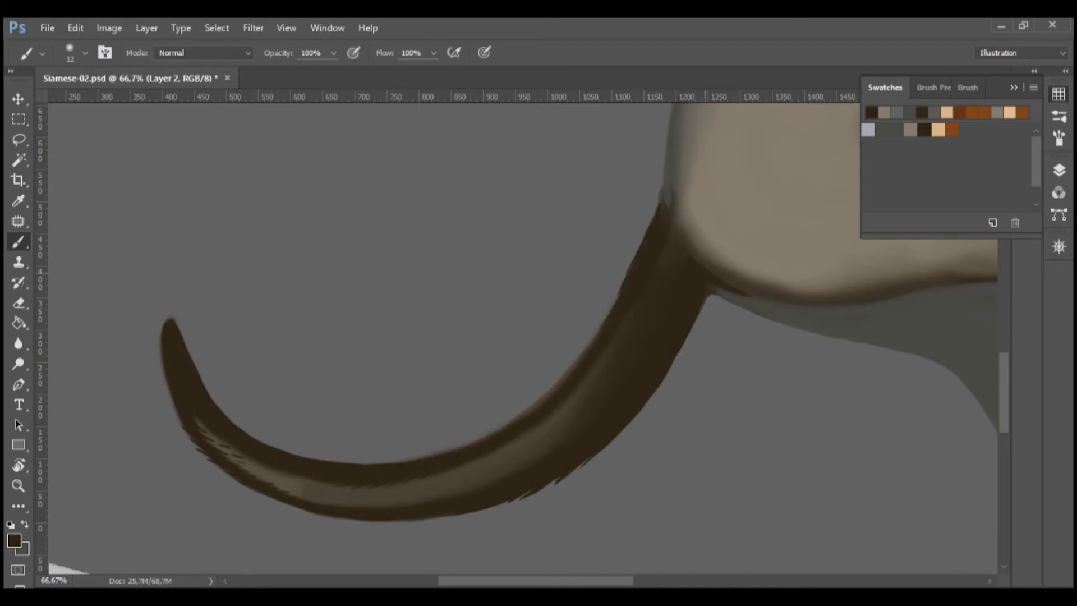
- Add short dark brown fur strokes to the near hind leg's thigh edge, colour transition, hock and lower contours
{"action": "key", "text": "r"}
{"action": "left_click_drag", "start_coordinate": [449, 314], "coordinate": [525, 259]}
{"action": "mouse_move", "coordinate": [640, 414]}
{"action": "left_mouse_down"}
{"action": "mouse_move", "coordinate": [516, 59]}
{"action": "mouse_move", "coordinate": [586, 194]}
{"action": "left_mouse_up"}
{"action": "left_click_drag", "start_coordinate": [682, 178], "coordinate": [677, 203]}
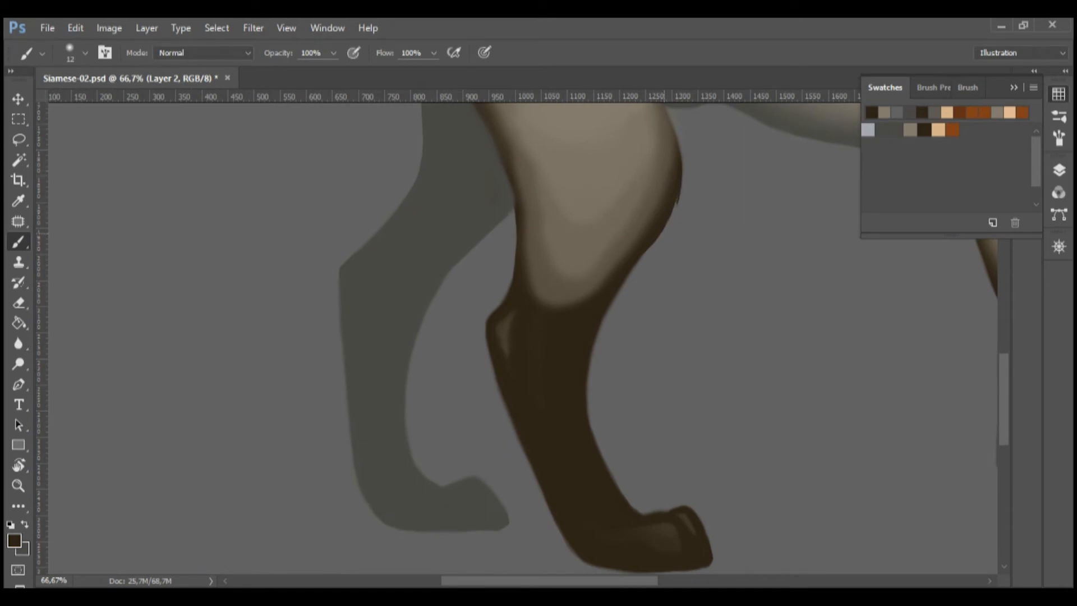
{"action": "left_click_drag", "start_coordinate": [565, 308], "coordinate": [587, 289]}
{"action": "left_click_drag", "start_coordinate": [585, 298], "coordinate": [598, 277]}
{"action": "left_click_drag", "start_coordinate": [505, 330], "coordinate": [512, 316]}
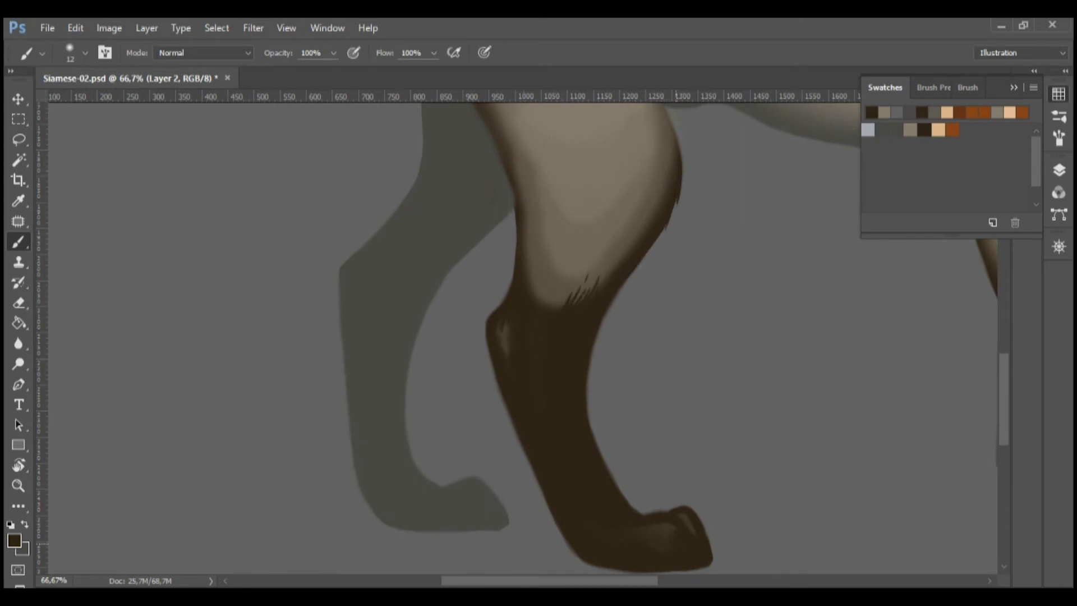
{"action": "left_click_drag", "start_coordinate": [524, 244], "coordinate": [523, 227]}
{"action": "left_click_drag", "start_coordinate": [588, 415], "coordinate": [586, 373]}
- Paint short dark brown fur strokes at the rear edge of the near front leg, at elbow height
{"action": "left_click_drag", "start_coordinate": [763, 322], "coordinate": [721, 315]}
{"action": "left_click_drag", "start_coordinate": [620, 275], "coordinate": [671, 270]}
{"action": "mouse_move", "coordinate": [617, 581]}
{"action": "left_mouse_down"}
{"action": "mouse_move", "coordinate": [792, 581]}
{"action": "mouse_move", "coordinate": [767, 581]}
{"action": "left_mouse_up"}
{"action": "left_click_drag", "start_coordinate": [331, 202], "coordinate": [336, 184]}
{"action": "left_click_drag", "start_coordinate": [332, 180], "coordinate": [337, 167]}
{"action": "left_click_drag", "start_coordinate": [339, 177], "coordinate": [344, 168]}
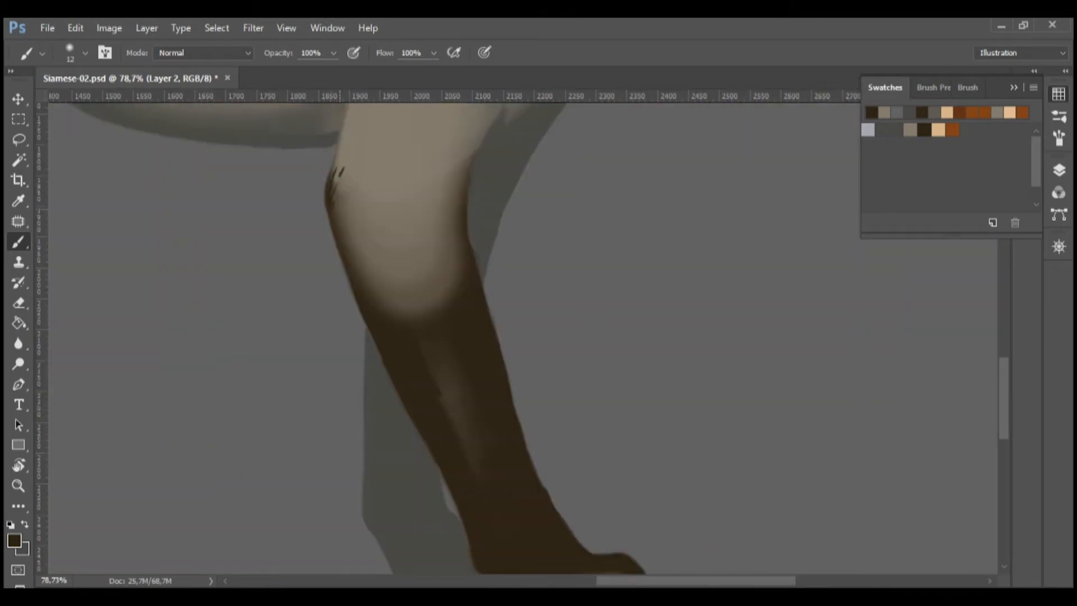
{"action": "left_click", "coordinate": [1059, 170]}
{"action": "left_click", "coordinate": [1059, 170]}
- Paint rows of dark brown fur strokes along the front edge of the near front leg's beige area and refine the leg's contours
{"action": "left_click_drag", "start_coordinate": [445, 211], "coordinate": [448, 199]}
{"action": "left_click_drag", "start_coordinate": [444, 227], "coordinate": [452, 202]}
{"action": "left_click_drag", "start_coordinate": [449, 226], "coordinate": [454, 208]}
{"action": "left_click_drag", "start_coordinate": [453, 235], "coordinate": [456, 219]}
{"action": "mouse_move", "coordinate": [464, 259]}
{"action": "left_mouse_down"}
{"action": "mouse_move", "coordinate": [460, 233]}
{"action": "mouse_move", "coordinate": [448, 231]}
{"action": "left_mouse_up"}
{"action": "left_click_drag", "start_coordinate": [444, 266], "coordinate": [455, 240]}
{"action": "left_click_drag", "start_coordinate": [449, 269], "coordinate": [458, 248]}
{"action": "mouse_move", "coordinate": [455, 268]}
{"action": "left_mouse_down"}
{"action": "mouse_move", "coordinate": [461, 253]}
{"action": "mouse_move", "coordinate": [483, 282]}
{"action": "mouse_move", "coordinate": [495, 328]}
{"action": "left_mouse_up"}
{"action": "left_click_drag", "start_coordinate": [366, 323], "coordinate": [394, 385]}
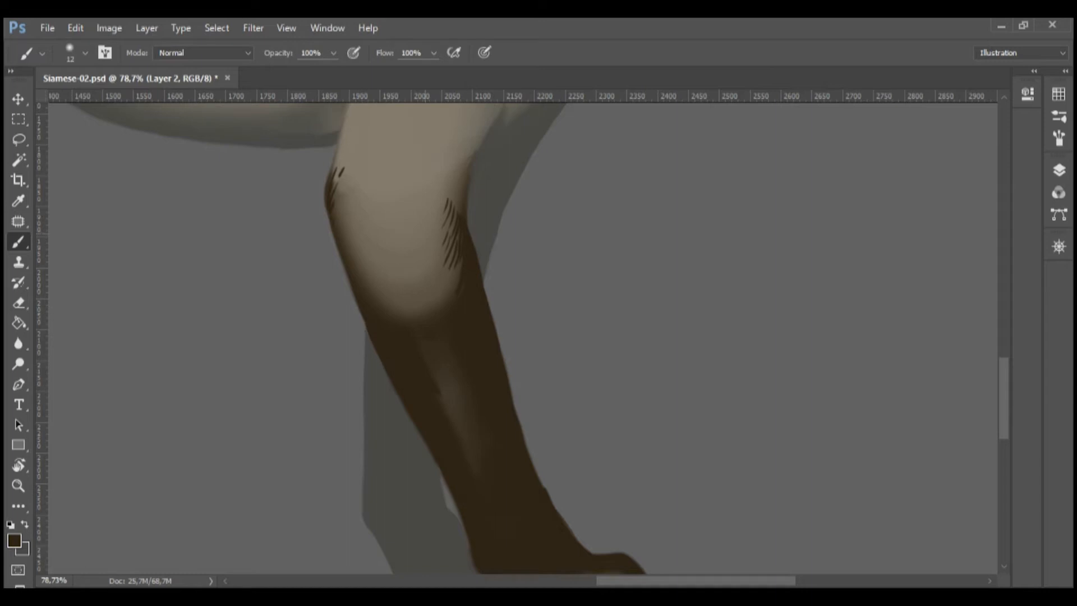
- Continue the dark brown fur strokes along the front leg's lower colour transition and smooth its front contour down to the paw
{"action": "left_click_drag", "start_coordinate": [468, 321], "coordinate": [465, 258]}
{"action": "left_click_drag", "start_coordinate": [428, 201], "coordinate": [436, 190]}
{"action": "left_click_drag", "start_coordinate": [427, 220], "coordinate": [442, 204]}
{"action": "left_click_drag", "start_coordinate": [440, 224], "coordinate": [450, 205]}
{"action": "left_click_drag", "start_coordinate": [441, 238], "coordinate": [456, 213]}
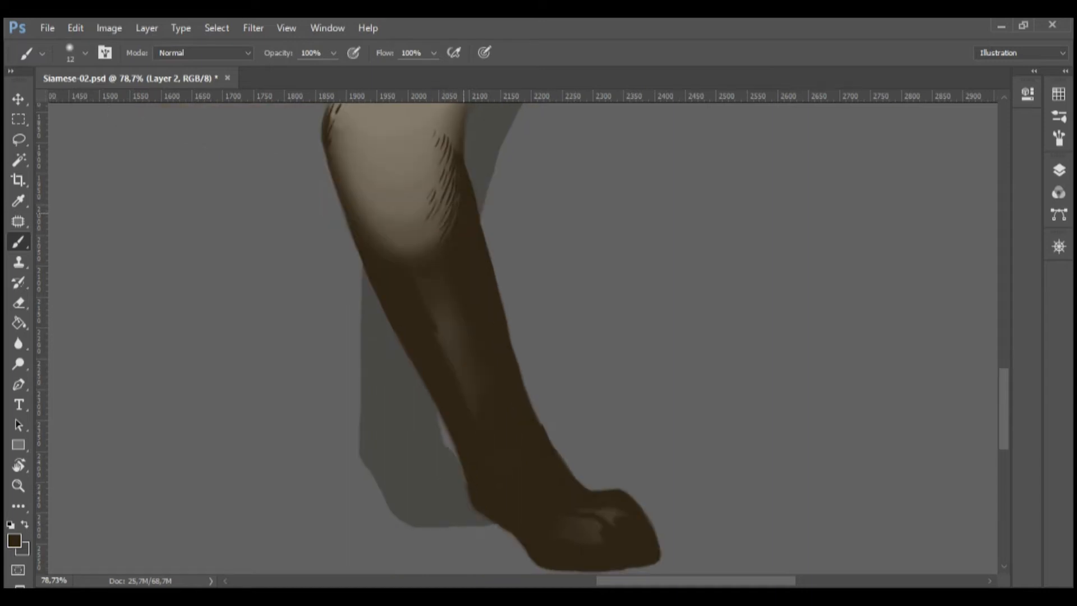
{"action": "left_click_drag", "start_coordinate": [424, 247], "coordinate": [432, 229]}
{"action": "left_click_drag", "start_coordinate": [427, 248], "coordinate": [436, 231]}
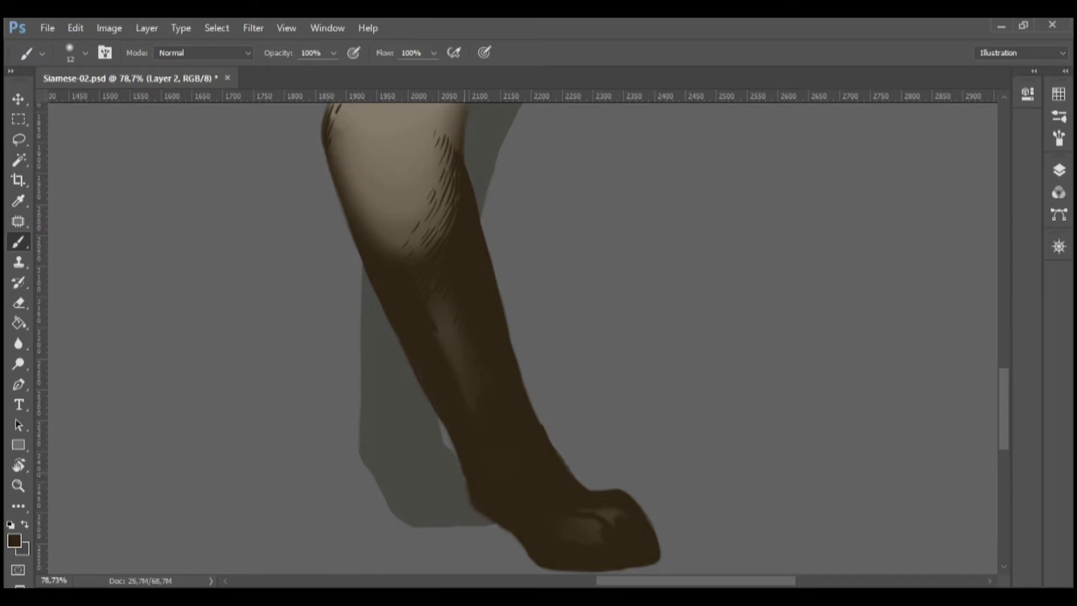
{"action": "left_click_drag", "start_coordinate": [508, 330], "coordinate": [584, 486]}
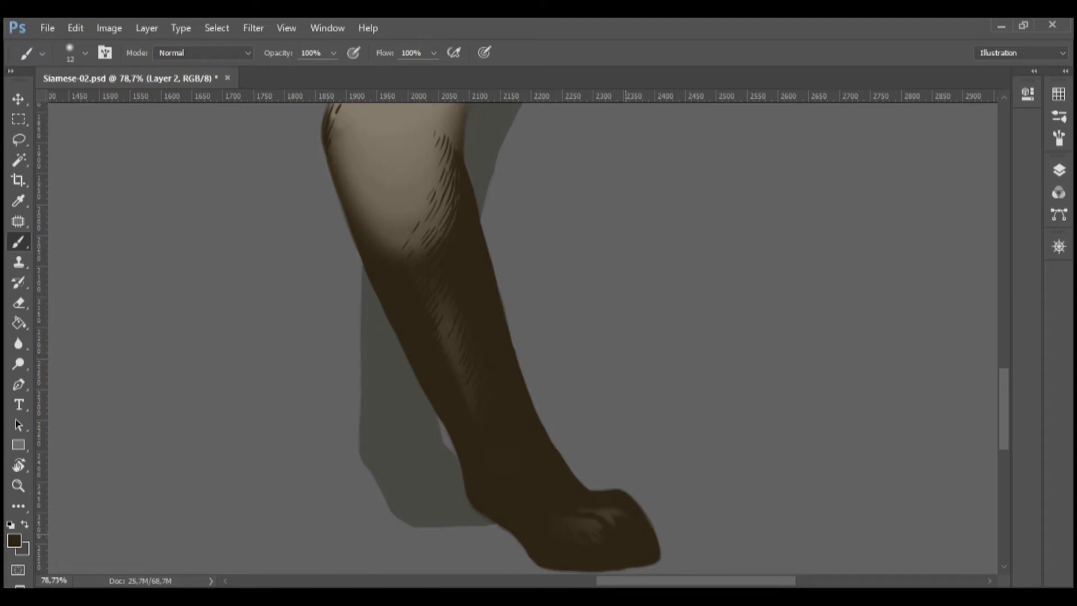
- Examine the whole cat's colouring and the layer stack
{"action": "left_click_drag", "start_coordinate": [420, 225], "coordinate": [328, 236]}
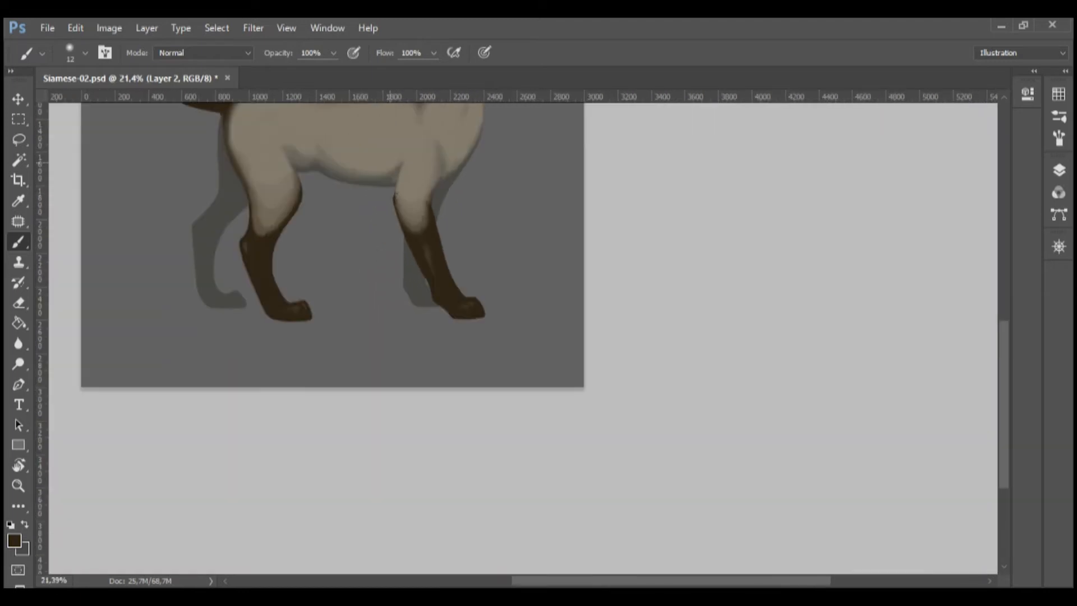
{"action": "left_click_drag", "start_coordinate": [461, 240], "coordinate": [484, 409]}
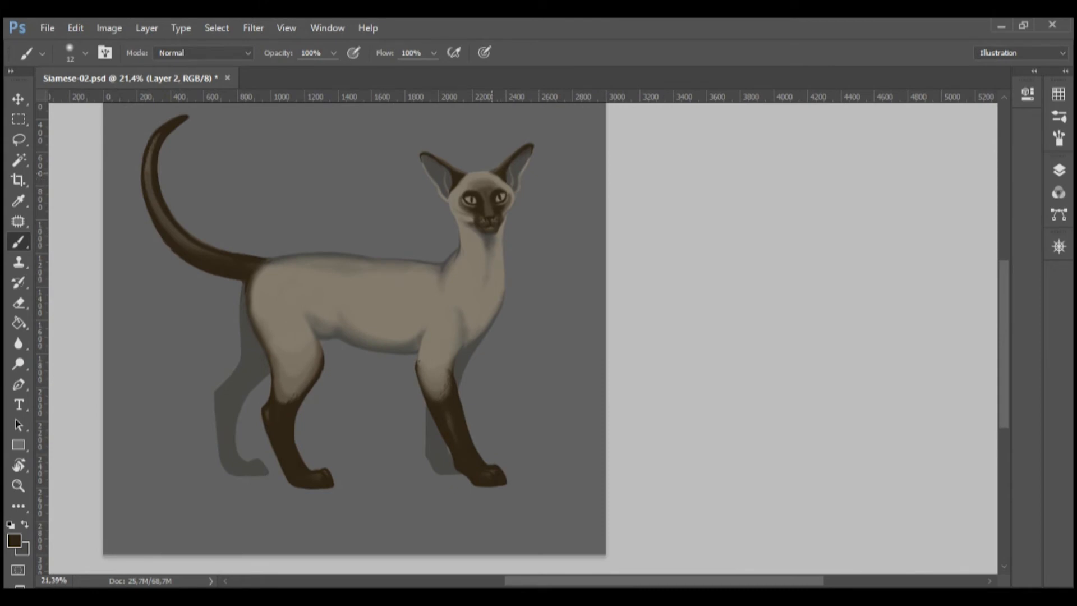
{"action": "left_click_drag", "start_coordinate": [477, 176], "coordinate": [547, 220]}
{"action": "left_click", "coordinate": [1059, 169]}
{"action": "left_click", "coordinate": [868, 289]}
{"action": "left_click", "coordinate": [868, 288]}
{"action": "scroll", "coordinate": [954, 281], "scroll_direction": "down", "scroll_amount": 2}
- Set the brush's Shape Dynamics angle and roundness controls to Pen Pressure and test it with a stroke beside the eye
{"action": "left_click", "coordinate": [1059, 116]}
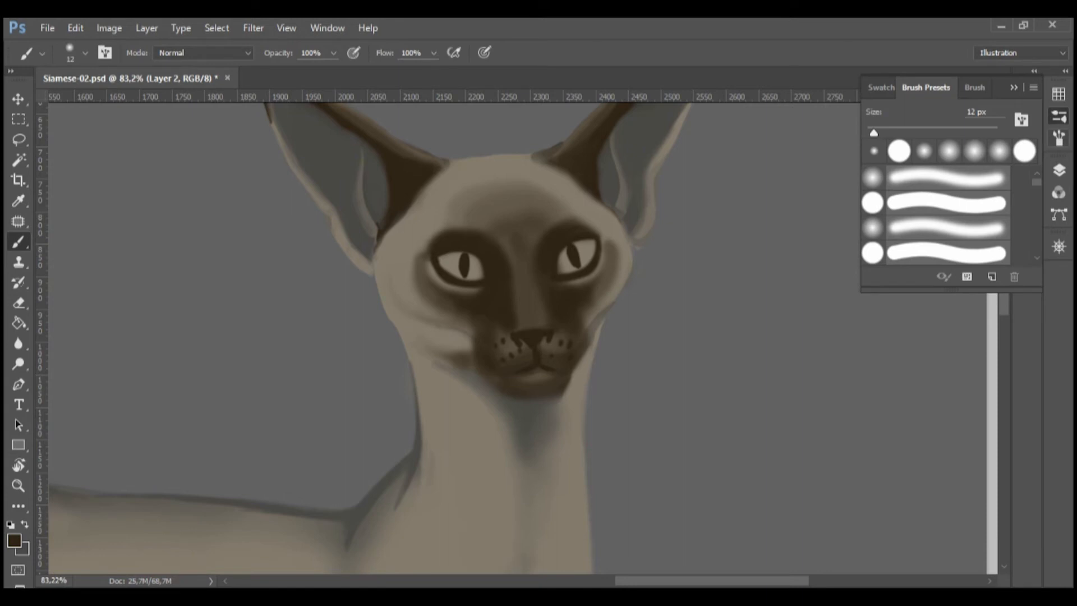
{"action": "left_click", "coordinate": [1059, 138]}
{"action": "left_click", "coordinate": [800, 151]}
{"action": "left_click", "coordinate": [958, 259]}
{"action": "left_click", "coordinate": [957, 283]}
{"action": "left_click", "coordinate": [958, 312]}
{"action": "left_click", "coordinate": [957, 336]}
{"action": "left_click", "coordinate": [1059, 138]}
{"action": "left_click_drag", "start_coordinate": [422, 250], "coordinate": [449, 237]}
{"action": "key", "text": "ctrl+z"}
{"action": "left_click", "coordinate": [1059, 138]}
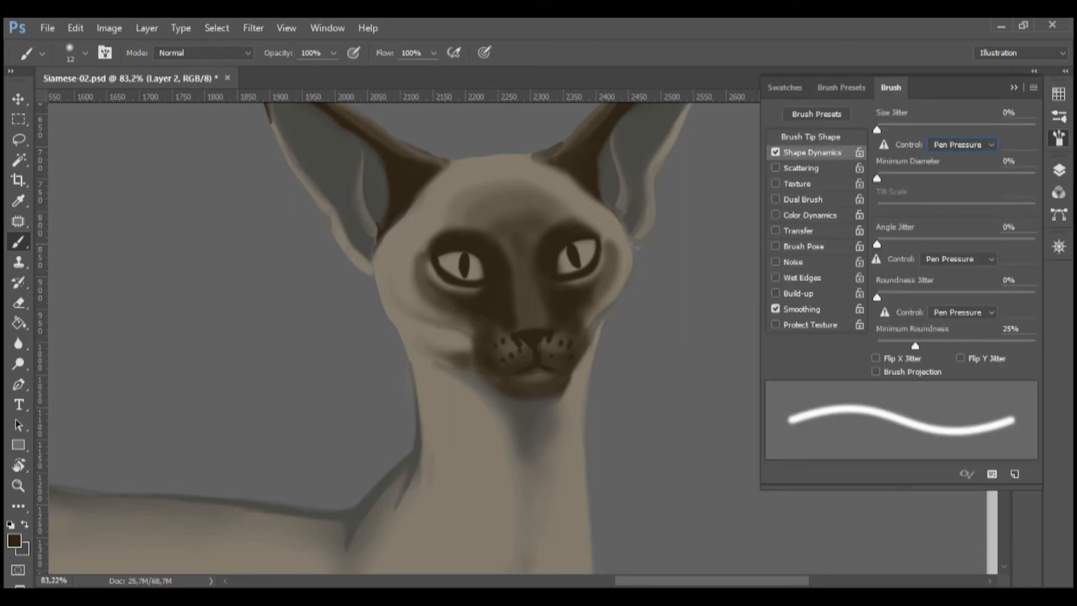
{"action": "left_click", "coordinate": [1014, 88]}
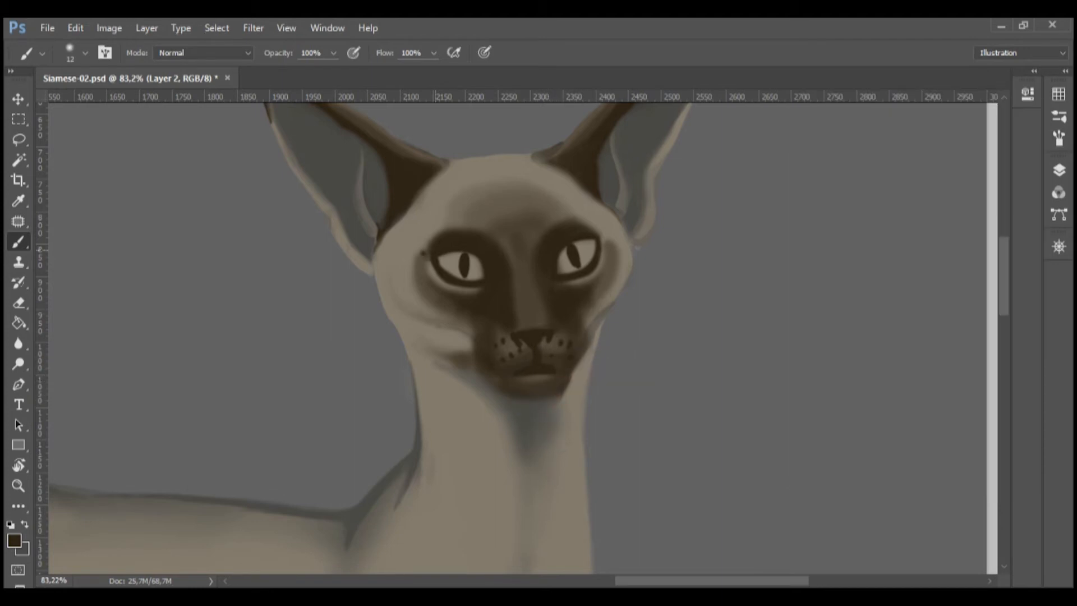
- Try dark brown lashes at the outer corner of the eye nearer the body, stepping back each attempt
{"action": "scroll", "coordinate": [422, 252], "scroll_direction": "up", "scroll_amount": 3}
{"action": "scroll", "coordinate": [505, 337], "scroll_direction": "up", "scroll_amount": 1}
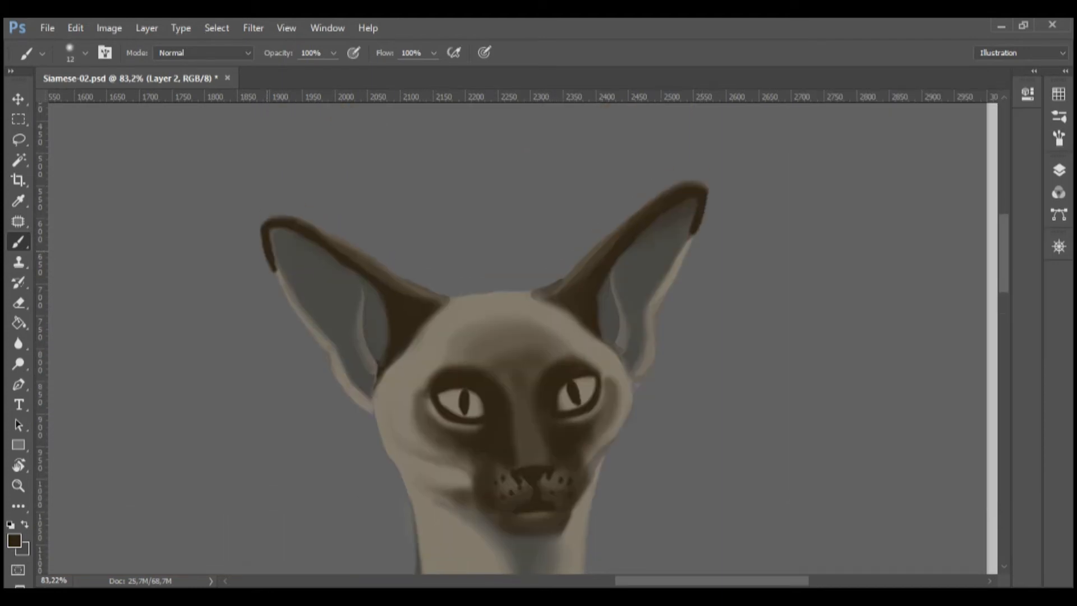
{"action": "scroll", "coordinate": [510, 393], "scroll_direction": "down", "scroll_amount": 3}
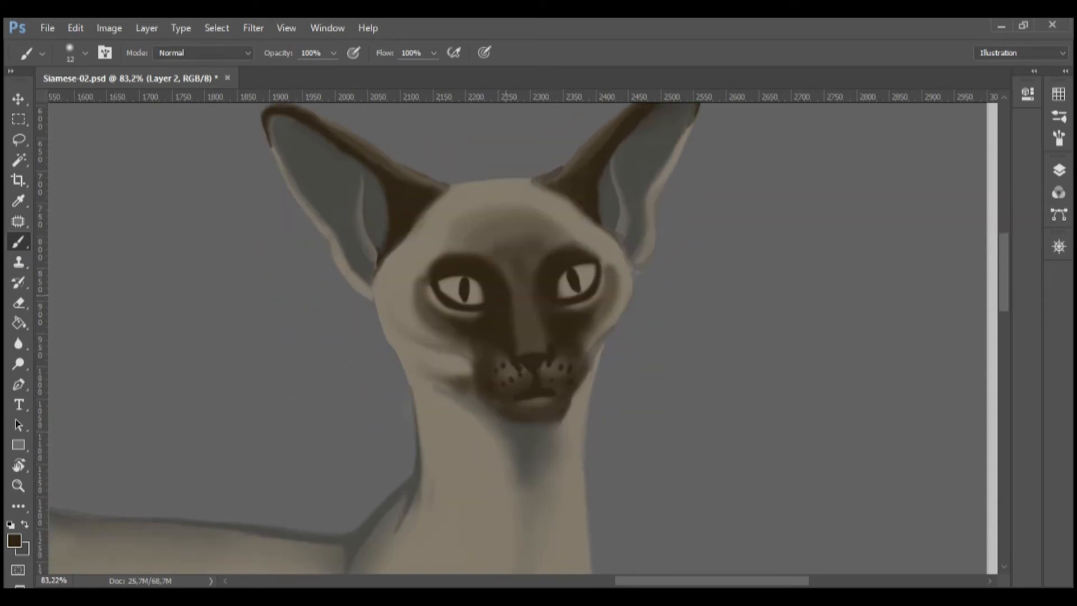
{"action": "left_click_drag", "start_coordinate": [449, 261], "coordinate": [425, 259]}
{"action": "key", "text": "ctrl+alt+z"}
{"action": "key", "text": "ctrl+alt+z"}
{"action": "left_click_drag", "start_coordinate": [447, 260], "coordinate": [430, 255]}
{"action": "left_click_drag", "start_coordinate": [464, 254], "coordinate": [439, 253]}
{"action": "key", "text": "ctrl+alt+z"}
{"action": "key", "text": "ctrl+alt+z"}
{"action": "key", "text": "ctrl+alt+z"}
{"action": "key", "text": "ctrl+alt+z"}
- Paint dark brown lashes above the outer corner of the eye farther from the body and sample the cheek's beige
{"action": "mouse_move", "coordinate": [590, 255]}
{"action": "left_mouse_down"}
{"action": "mouse_move", "coordinate": [602, 250]}
{"action": "mouse_move", "coordinate": [592, 246]}
{"action": "left_mouse_up"}
{"action": "left_click_drag", "start_coordinate": [595, 259], "coordinate": [604, 254]}
{"action": "left_click", "coordinate": [397, 273], "text": "alt"}
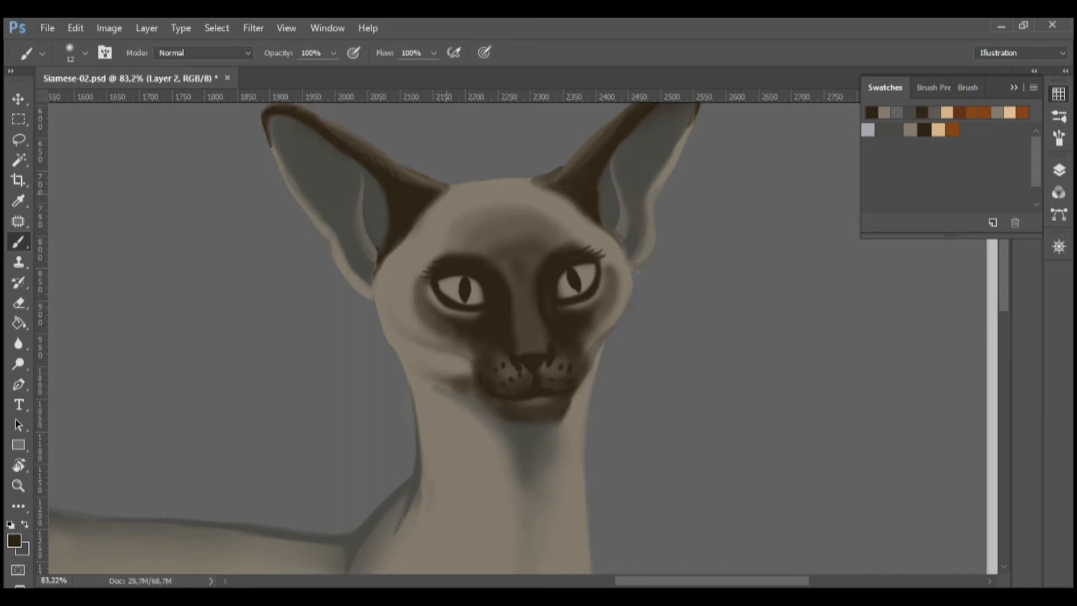
- Paint dark brown fur strokes along the inner edges of the brown base of both ears
{"action": "left_click_drag", "start_coordinate": [388, 226], "coordinate": [384, 200]}
{"action": "left_click_drag", "start_coordinate": [403, 238], "coordinate": [375, 281]}
{"action": "left_click_drag", "start_coordinate": [598, 197], "coordinate": [600, 215]}
{"action": "left_click_drag", "start_coordinate": [600, 184], "coordinate": [603, 223]}
{"action": "left_click_drag", "start_coordinate": [551, 190], "coordinate": [619, 245]}
{"action": "scroll", "coordinate": [683, 198], "scroll_direction": "up", "scroll_amount": 3}
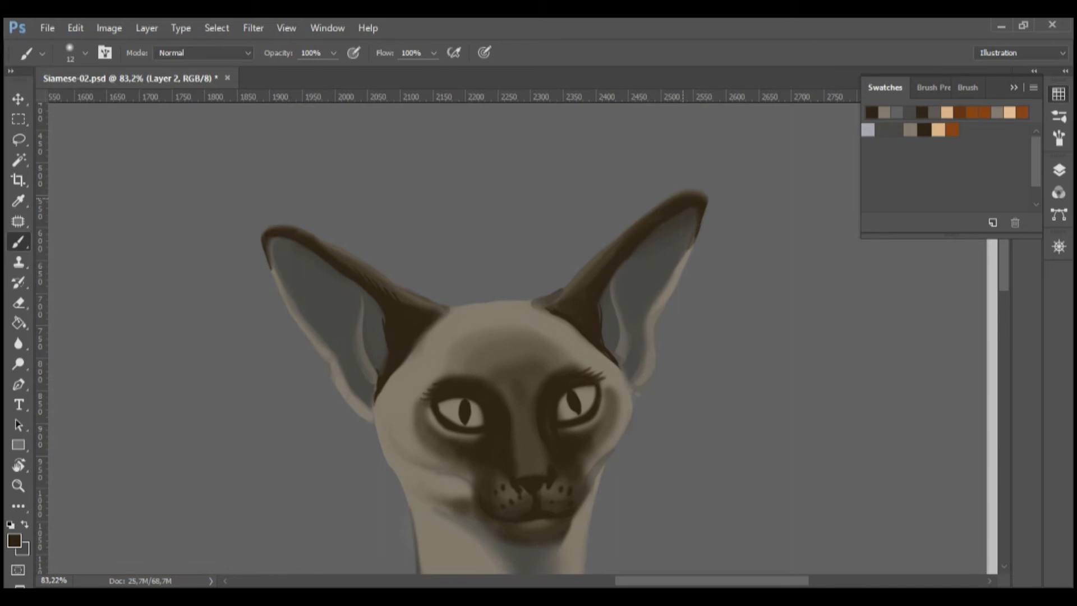
{"action": "scroll", "coordinate": [546, 302], "scroll_direction": "down", "scroll_amount": 4}
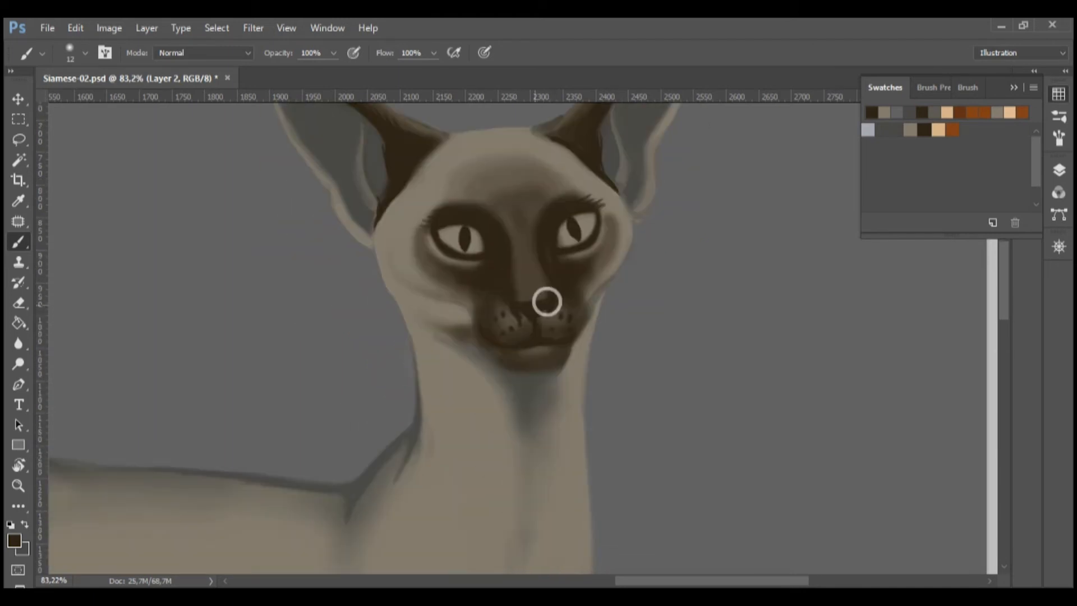
- Paint short dark brown fur strokes around the eye patches and across the forehead, and sample the cheek's beige
{"action": "left_click_drag", "start_coordinate": [531, 353], "coordinate": [581, 317]}
{"action": "key", "text": "ctrl+z"}
{"action": "left_click_drag", "start_coordinate": [417, 234], "coordinate": [411, 234]}
{"action": "left_click_drag", "start_coordinate": [416, 239], "coordinate": [418, 272]}
{"action": "left_click_drag", "start_coordinate": [429, 270], "coordinate": [426, 275]}
{"action": "left_click_drag", "start_coordinate": [498, 205], "coordinate": [503, 195]}
{"action": "left_click_drag", "start_coordinate": [513, 202], "coordinate": [526, 191]}
{"action": "left_click_drag", "start_coordinate": [532, 203], "coordinate": [535, 194]}
{"action": "left_click_drag", "start_coordinate": [459, 194], "coordinate": [453, 189]}
{"action": "left_click_drag", "start_coordinate": [616, 224], "coordinate": [621, 256]}
{"action": "left_click", "coordinate": [403, 253], "text": "alt"}
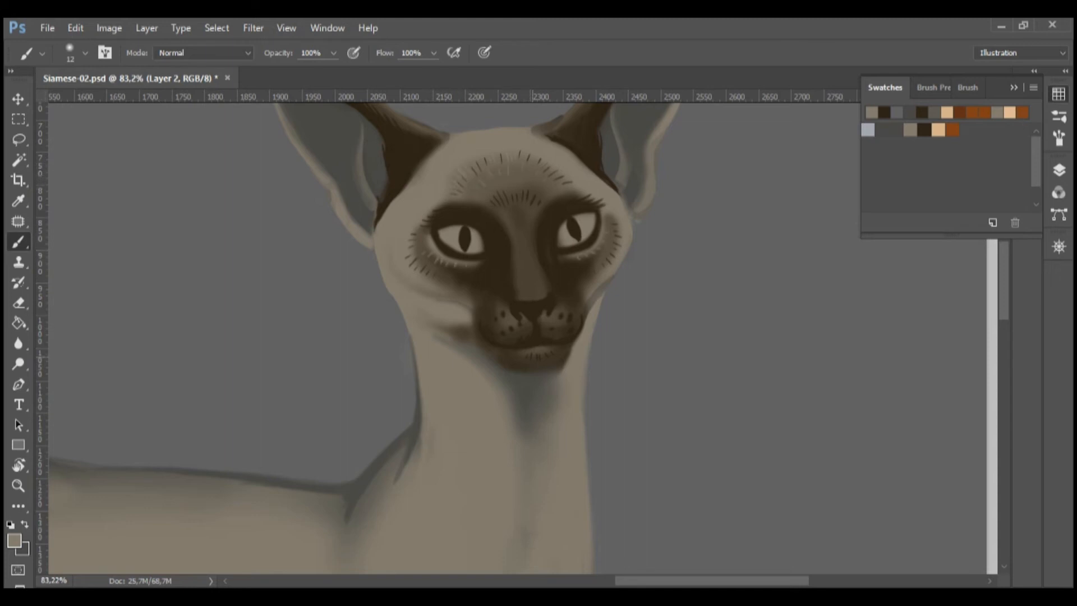
- Add fine beige fur strokes over the dark ear bases and along both cheeks beneath the eyes
{"action": "scroll", "coordinate": [471, 292], "scroll_direction": "up", "scroll_amount": 5}
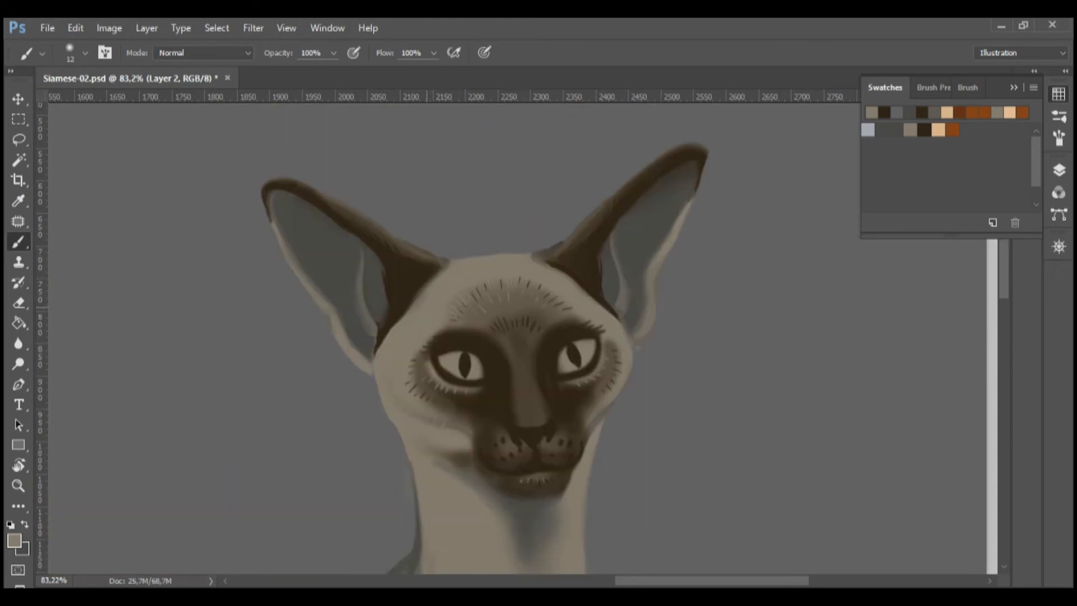
{"action": "left_click_drag", "start_coordinate": [408, 310], "coordinate": [434, 277]}
{"action": "left_click_drag", "start_coordinate": [536, 257], "coordinate": [557, 267]}
{"action": "left_click_drag", "start_coordinate": [551, 267], "coordinate": [562, 271]}
{"action": "left_click_drag", "start_coordinate": [382, 402], "coordinate": [398, 432]}
{"action": "left_click_drag", "start_coordinate": [612, 405], "coordinate": [601, 431]}
{"action": "left_click_drag", "start_coordinate": [624, 384], "coordinate": [607, 429]}
{"action": "left_click_drag", "start_coordinate": [616, 412], "coordinate": [588, 441]}
{"action": "left_click_drag", "start_coordinate": [450, 414], "coordinate": [444, 425]}
{"action": "left_click_drag", "start_coordinate": [584, 409], "coordinate": [580, 418]}
{"action": "mouse_move", "coordinate": [589, 409]}
{"action": "left_mouse_down"}
{"action": "mouse_move", "coordinate": [584, 417]}
{"action": "mouse_move", "coordinate": [620, 238]}
{"action": "left_mouse_up"}
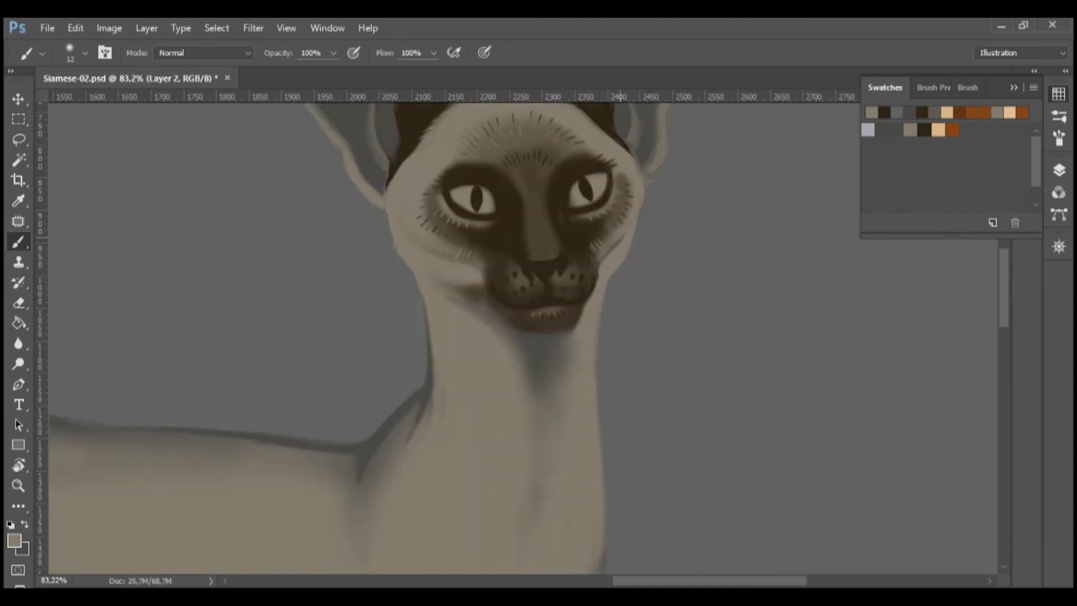
- Sample the throat's dark grey and paint short fur strokes beneath the jaw
{"action": "left_click", "coordinate": [554, 360], "text": "alt"}
{"action": "mouse_move", "coordinate": [578, 325]}
{"action": "left_mouse_down"}
{"action": "mouse_move", "coordinate": [600, 287]}
{"action": "mouse_move", "coordinate": [581, 320]}
{"action": "left_mouse_up"}
{"action": "left_click_drag", "start_coordinate": [558, 348], "coordinate": [571, 335]}
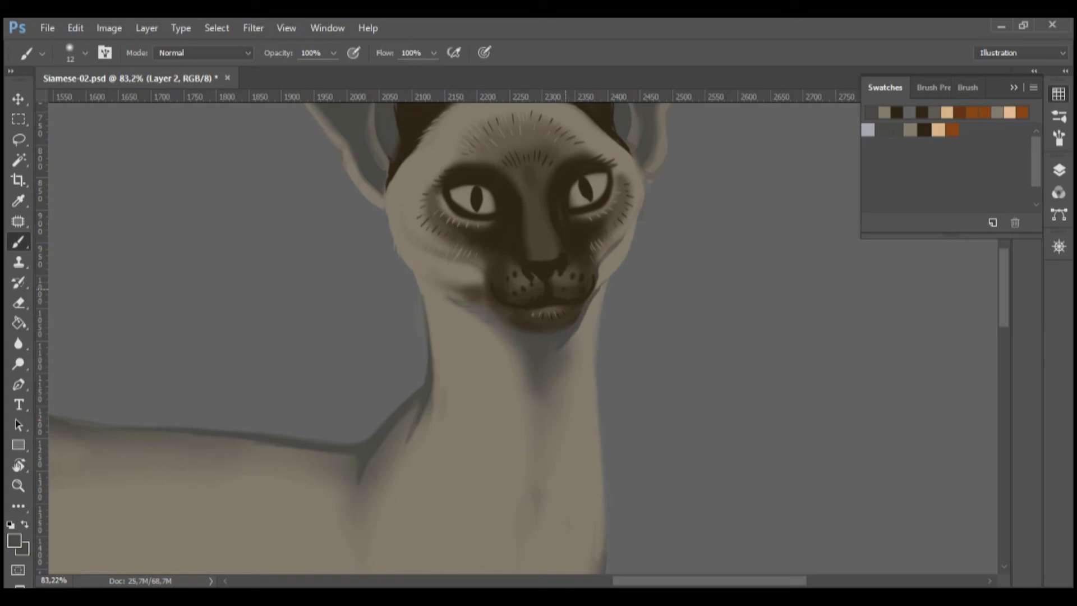
- Paint beige fur strokes along the back of the neck and dark grey ones at the outer base of the farther ear
{"action": "left_click", "coordinate": [487, 356], "text": "alt"}
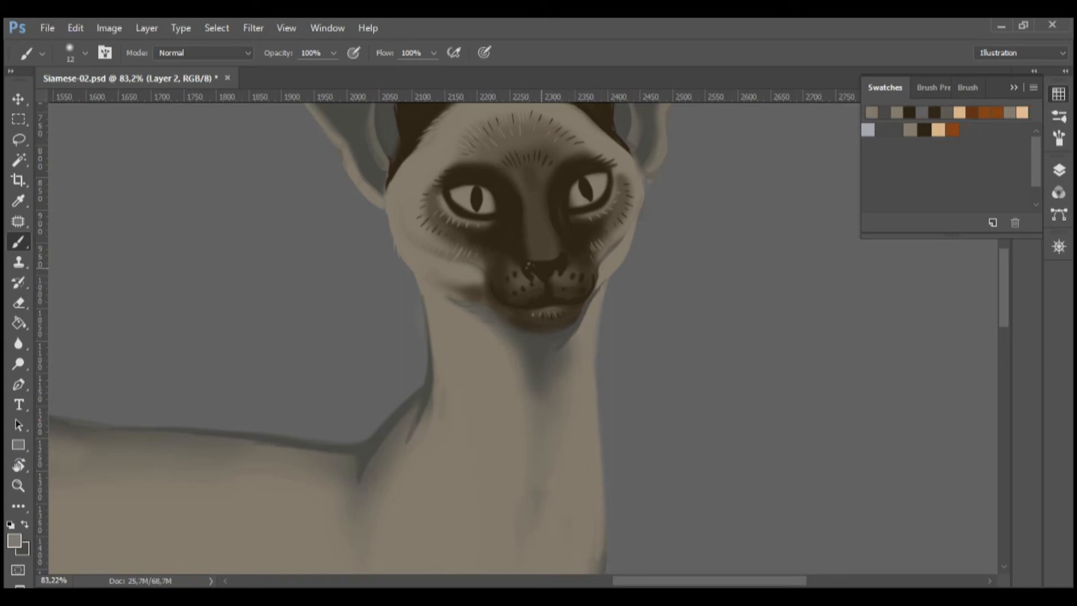
{"action": "left_click_drag", "start_coordinate": [431, 352], "coordinate": [435, 385]}
{"action": "scroll", "coordinate": [461, 252], "scroll_direction": "up", "scroll_amount": 3}
{"action": "left_click", "coordinate": [615, 256], "text": "alt"}
{"action": "left_click_drag", "start_coordinate": [629, 282], "coordinate": [639, 304]}
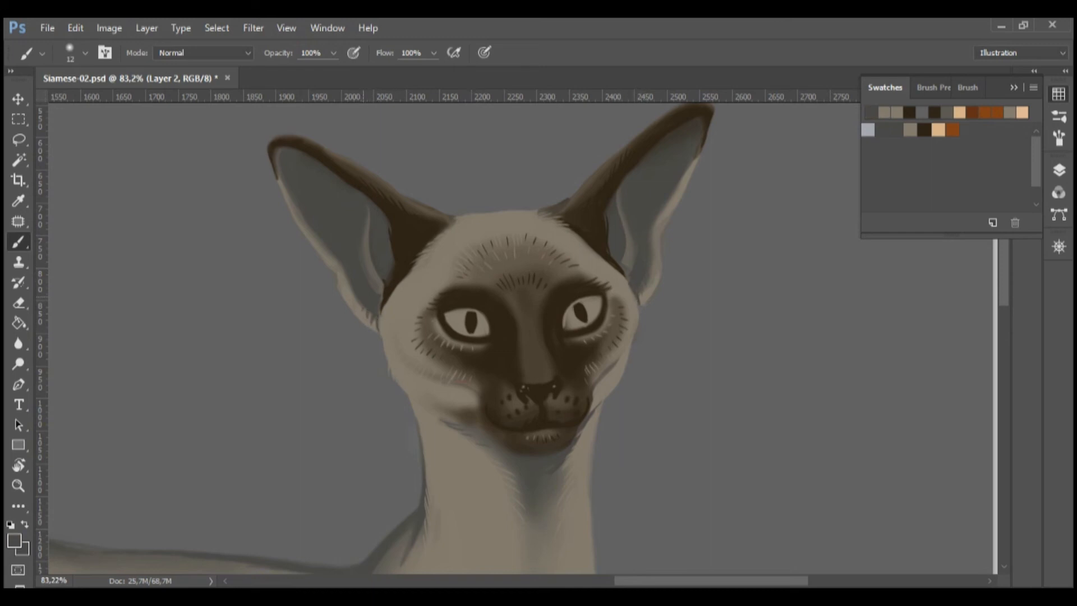
- Sample the neck's beige and paint fur strokes over the shadow where the neck meets the back, stepping back the first attempts
{"action": "scroll", "coordinate": [372, 314], "scroll_direction": "down", "scroll_amount": 7}
{"action": "left_click", "coordinate": [426, 251], "text": "alt"}
{"action": "left_click_drag", "start_coordinate": [421, 214], "coordinate": [419, 230]}
{"action": "left_click_drag", "start_coordinate": [411, 210], "coordinate": [397, 232]}
{"action": "mouse_move", "coordinate": [401, 220]}
{"action": "left_mouse_down"}
{"action": "mouse_move", "coordinate": [387, 248]}
{"action": "mouse_move", "coordinate": [398, 234]}
{"action": "left_mouse_up"}
{"action": "key", "text": "ctrl+alt+z"}
{"action": "key", "text": "ctrl+alt+z"}
{"action": "key", "text": "ctrl+alt+z"}
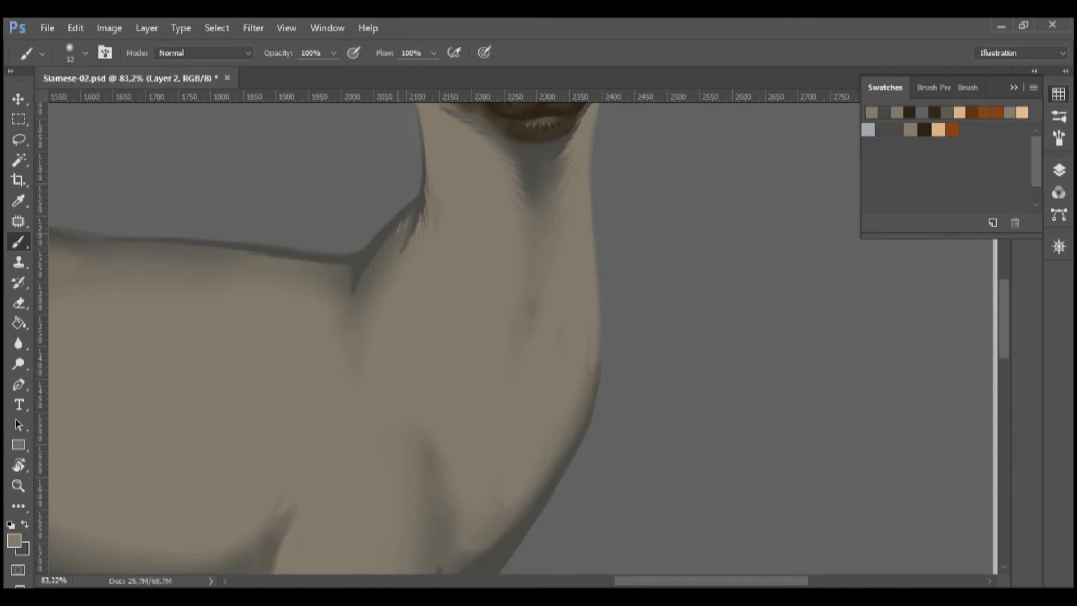
{"action": "left_click_drag", "start_coordinate": [360, 274], "coordinate": [356, 289]}
{"action": "key", "text": "x"}
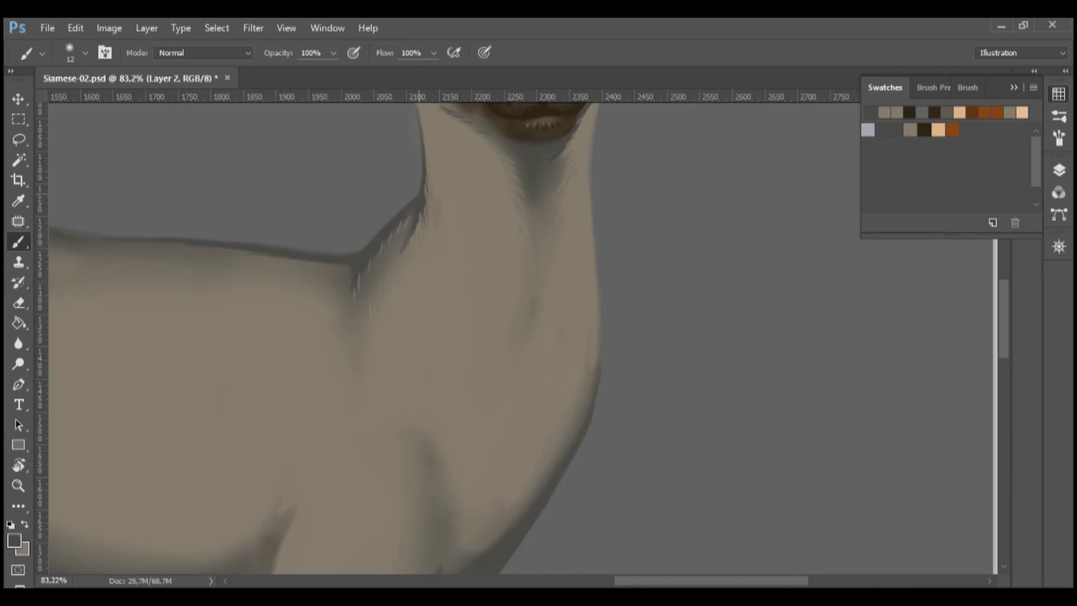
{"action": "scroll", "coordinate": [359, 274], "scroll_direction": "down", "scroll_amount": 5}
{"action": "key", "text": "x"}
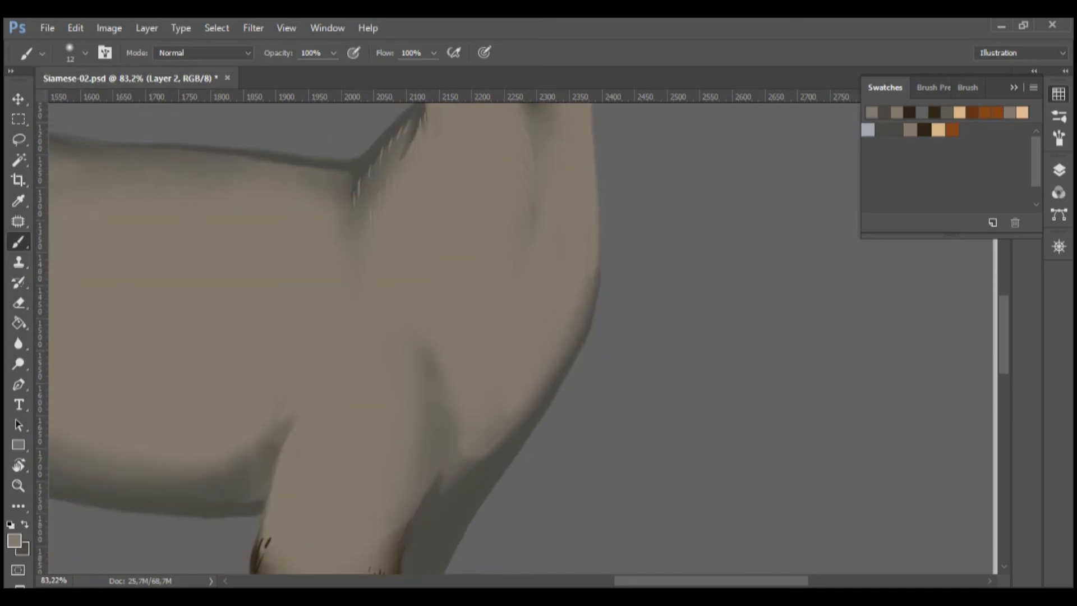
- Paint beige fur strokes over the chest and foreleg shadows, and briefly show the Lineart layer for comparison
{"action": "left_click", "coordinate": [1058, 170]}
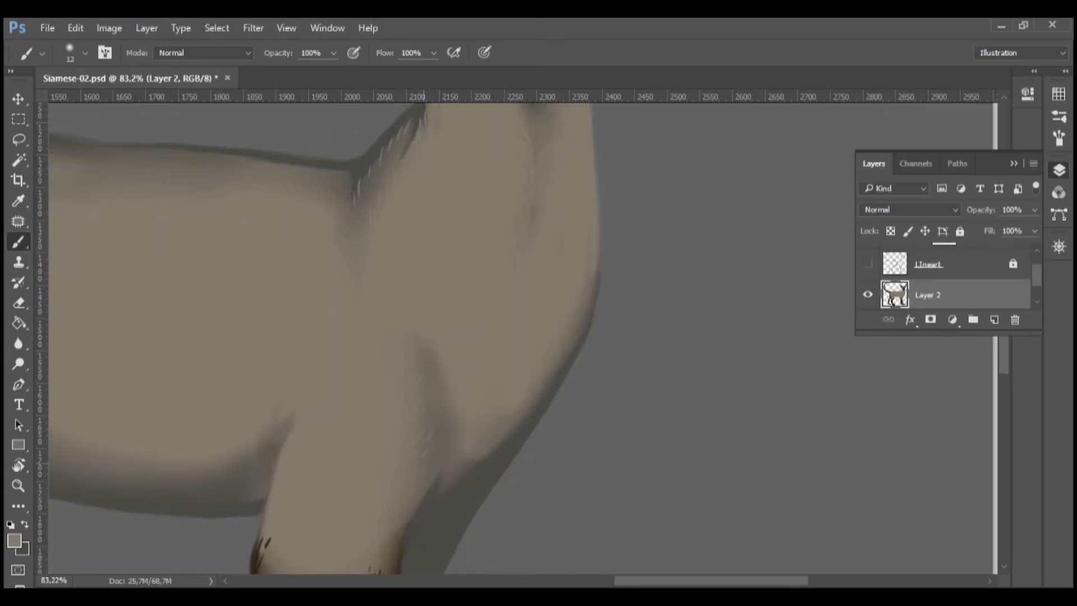
{"action": "left_click_drag", "start_coordinate": [436, 353], "coordinate": [445, 397]}
{"action": "mouse_move", "coordinate": [580, 313]}
{"action": "left_mouse_down"}
{"action": "mouse_move", "coordinate": [807, 128]}
{"action": "mouse_move", "coordinate": [820, 143]}
{"action": "left_mouse_up"}
{"action": "left_click_drag", "start_coordinate": [408, 300], "coordinate": [418, 322]}
{"action": "key", "text": "ctrl+z"}
{"action": "left_click", "coordinate": [868, 264]}
{"action": "left_click", "coordinate": [868, 263]}
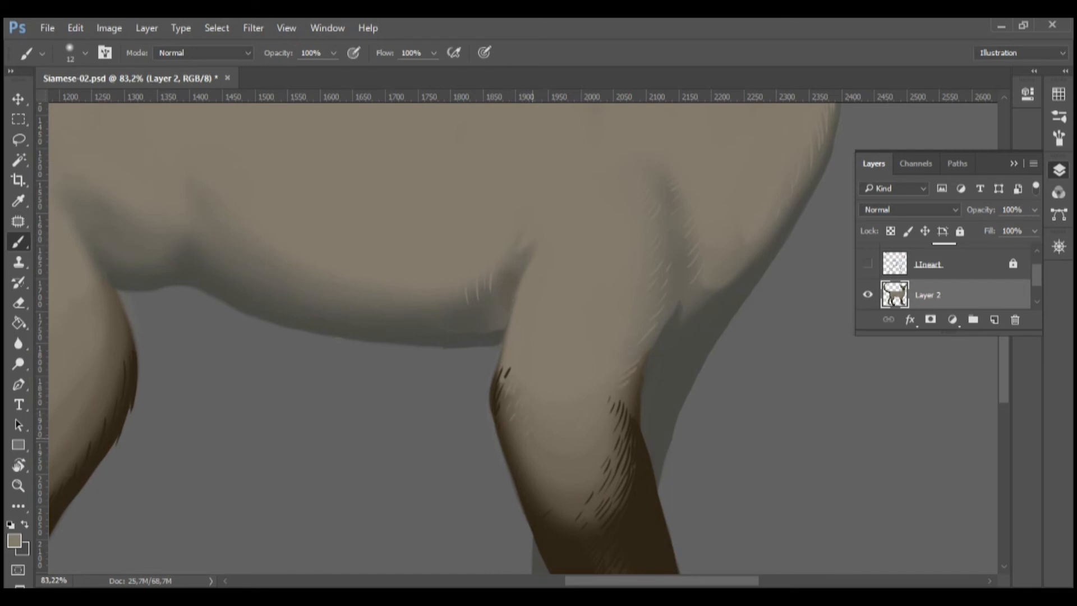
- Continue the beige fur strokes over the belly shadow, the flank fold and the near hind leg's dark edges
{"action": "left_click_drag", "start_coordinate": [508, 303], "coordinate": [676, 303]}
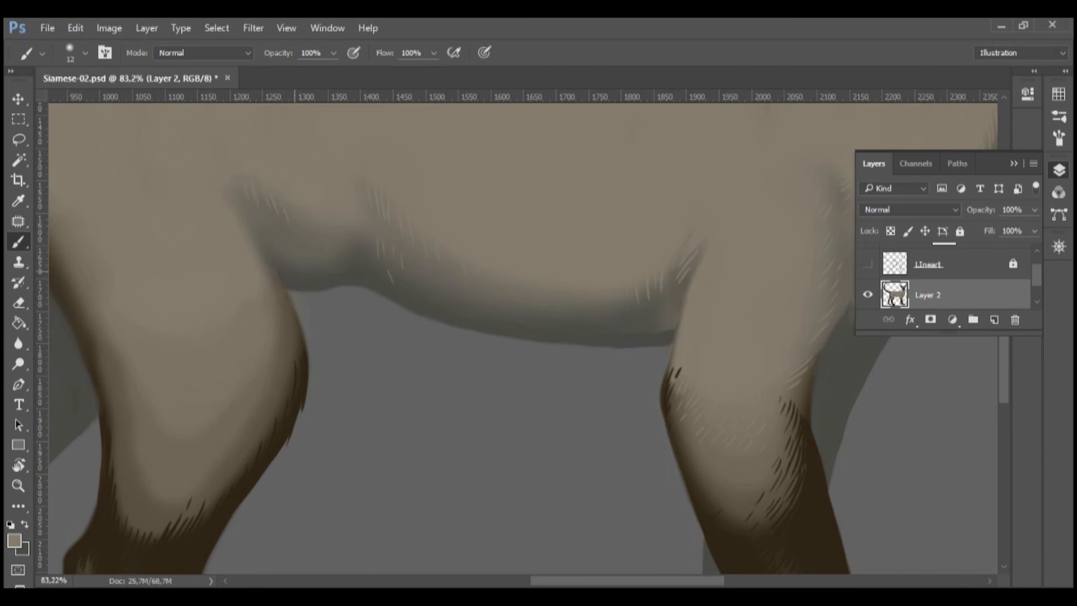
{"action": "left_click_drag", "start_coordinate": [393, 247], "coordinate": [558, 247]}
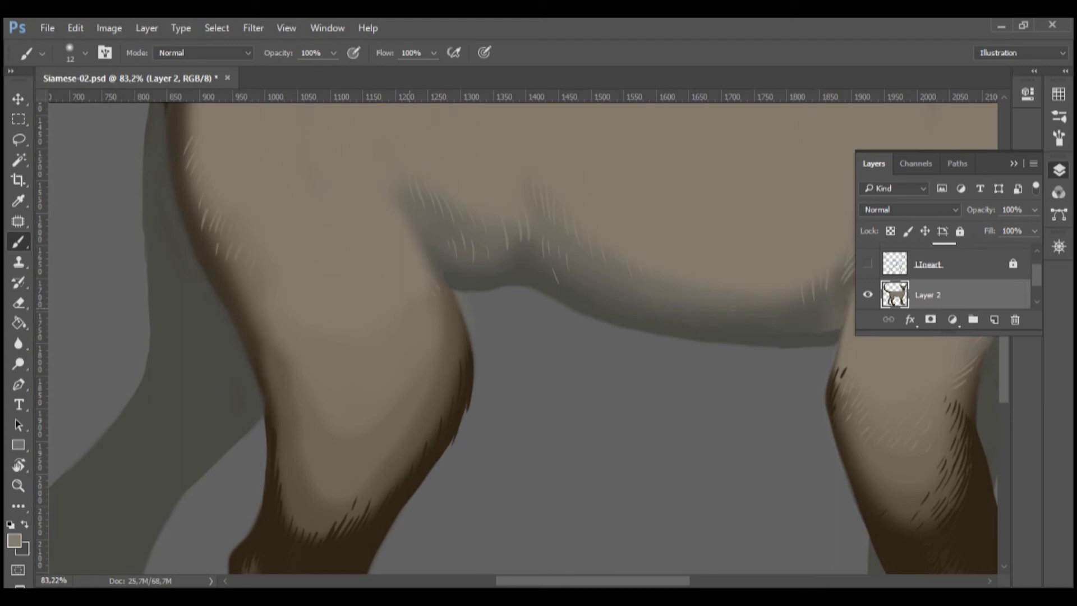
{"action": "left_click_drag", "start_coordinate": [248, 287], "coordinate": [242, 303]}
{"action": "left_click_drag", "start_coordinate": [407, 423], "coordinate": [404, 442]}
{"action": "left_click_drag", "start_coordinate": [348, 199], "coordinate": [344, 428]}
- Pick the dark grey swatch and add fur strokes along the rear edge of the near hind leg
{"action": "left_click", "coordinate": [1058, 95]}
{"action": "left_click", "coordinate": [883, 128]}
{"action": "mouse_move", "coordinate": [165, 315]}
{"action": "left_mouse_down"}
{"action": "mouse_move", "coordinate": [161, 336]}
{"action": "mouse_move", "coordinate": [162, 323]}
{"action": "left_mouse_up"}
{"action": "left_click_drag", "start_coordinate": [244, 368], "coordinate": [238, 140]}
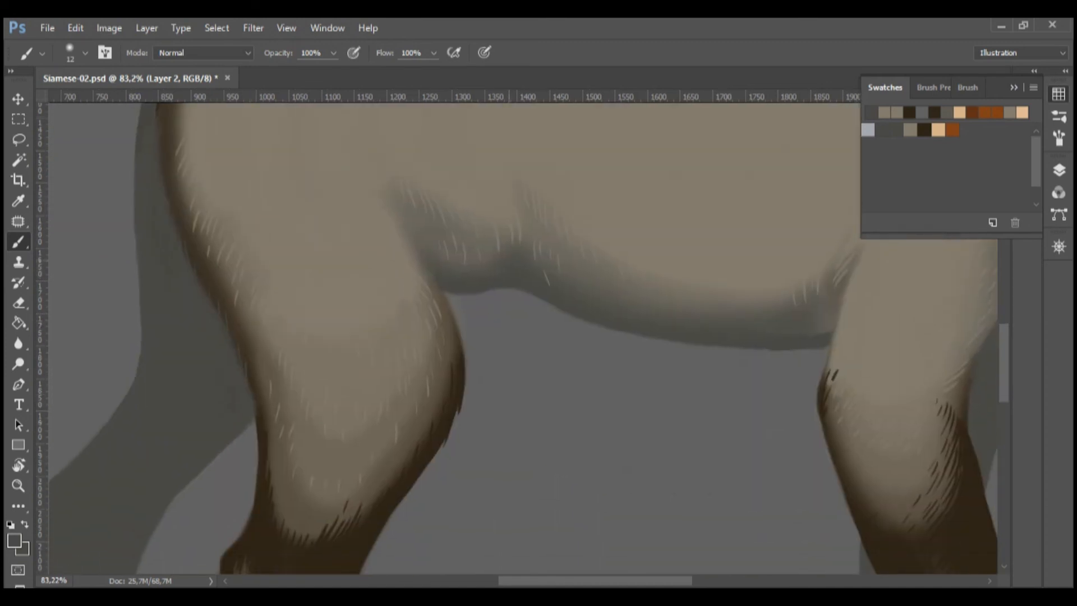
- Sample the body's beige and paint fur strokes over the shading around the rump and along the back
{"action": "left_click", "coordinate": [383, 178], "text": "alt"}
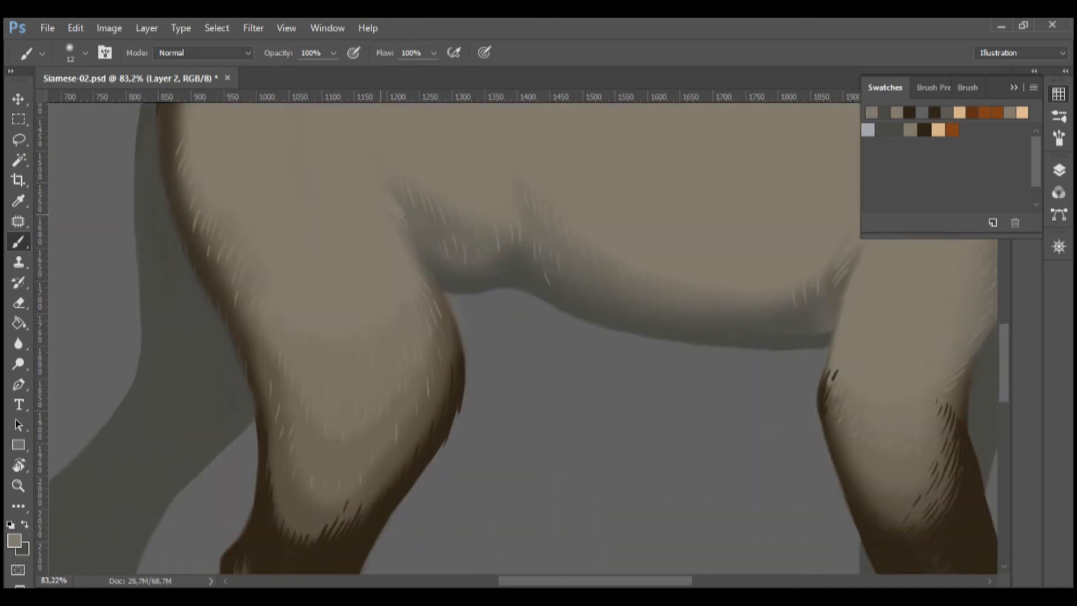
{"action": "left_click_drag", "start_coordinate": [182, 114], "coordinate": [176, 137]}
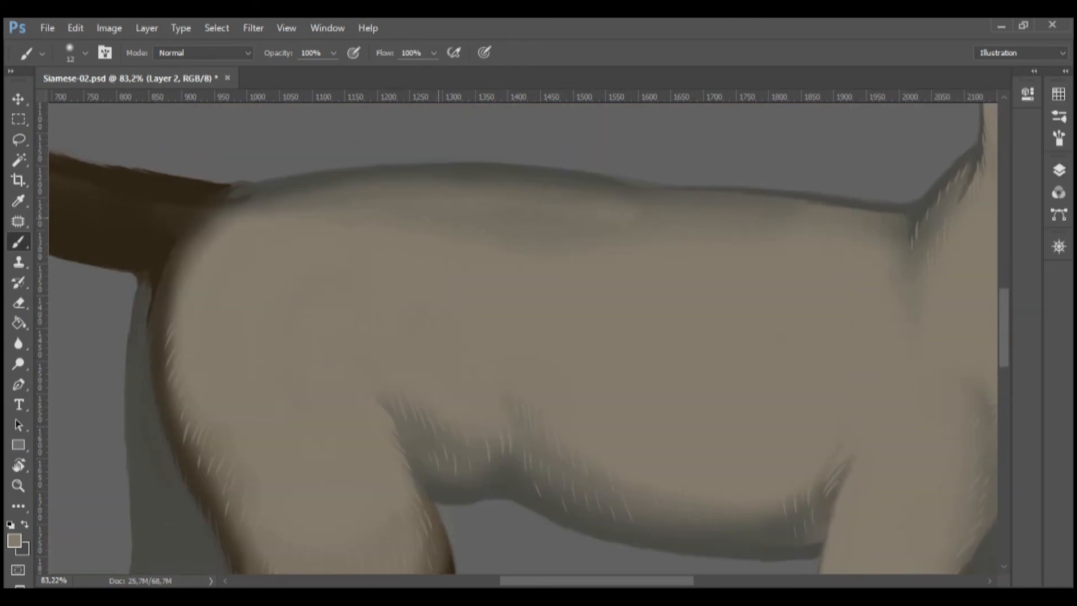
{"action": "mouse_move", "coordinate": [176, 307]}
{"action": "left_mouse_down"}
{"action": "mouse_move", "coordinate": [168, 322]}
{"action": "mouse_move", "coordinate": [170, 305]}
{"action": "left_mouse_up"}
{"action": "left_click_drag", "start_coordinate": [181, 271], "coordinate": [172, 287]}
{"action": "left_click_drag", "start_coordinate": [184, 254], "coordinate": [171, 269]}
{"action": "mouse_move", "coordinate": [205, 238]}
{"action": "left_mouse_down"}
{"action": "mouse_move", "coordinate": [189, 252]}
{"action": "mouse_move", "coordinate": [178, 245]}
{"action": "left_mouse_up"}
{"action": "mouse_move", "coordinate": [241, 201]}
{"action": "left_mouse_down"}
{"action": "mouse_move", "coordinate": [209, 212]}
{"action": "mouse_move", "coordinate": [222, 198]}
{"action": "left_mouse_up"}
{"action": "left_click_drag", "start_coordinate": [297, 200], "coordinate": [272, 195]}
{"action": "left_click_drag", "start_coordinate": [306, 189], "coordinate": [287, 182]}
{"action": "mouse_move", "coordinate": [343, 186]}
{"action": "left_mouse_down"}
{"action": "mouse_move", "coordinate": [333, 180]}
{"action": "mouse_move", "coordinate": [350, 187]}
{"action": "left_mouse_up"}
{"action": "mouse_move", "coordinate": [402, 194]}
{"action": "left_mouse_down"}
{"action": "mouse_move", "coordinate": [389, 188]}
{"action": "mouse_move", "coordinate": [412, 177]}
{"action": "left_mouse_up"}
{"action": "left_click_drag", "start_coordinate": [450, 186], "coordinate": [437, 178]}
{"action": "left_click_drag", "start_coordinate": [477, 188], "coordinate": [464, 178]}
- Switch to dark brown and paint fur strokes across the upper foreleg where the brown fades into beige
{"action": "scroll", "coordinate": [555, 355], "scroll_direction": "down", "scroll_amount": 5}
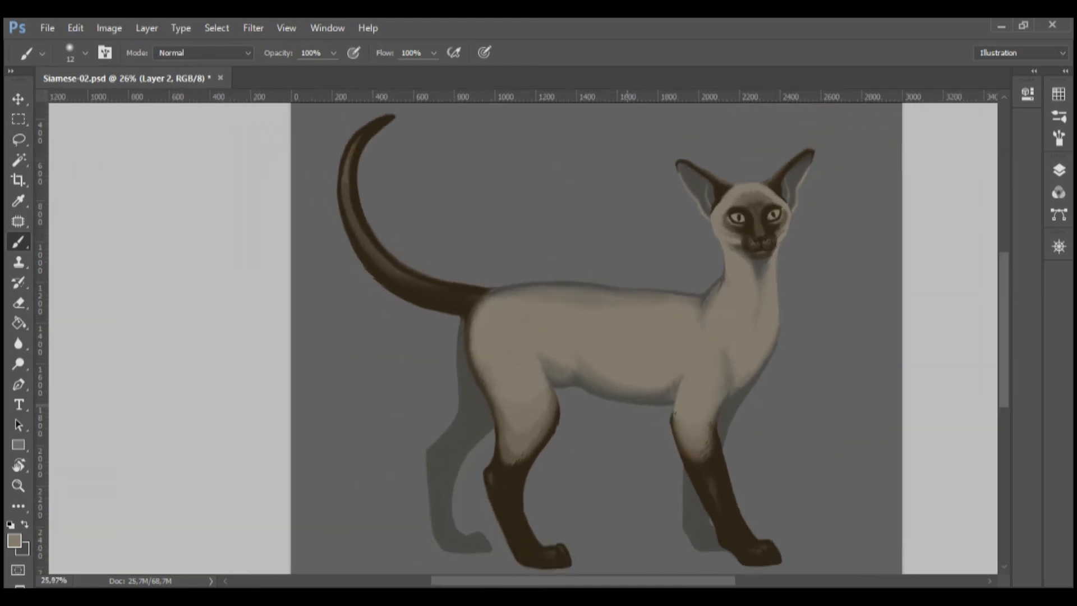
{"action": "left_click_drag", "start_coordinate": [687, 427], "coordinate": [786, 428]}
{"action": "left_click", "coordinate": [1059, 94]}
{"action": "key", "text": "x"}
{"action": "left_click", "coordinate": [657, 375]}
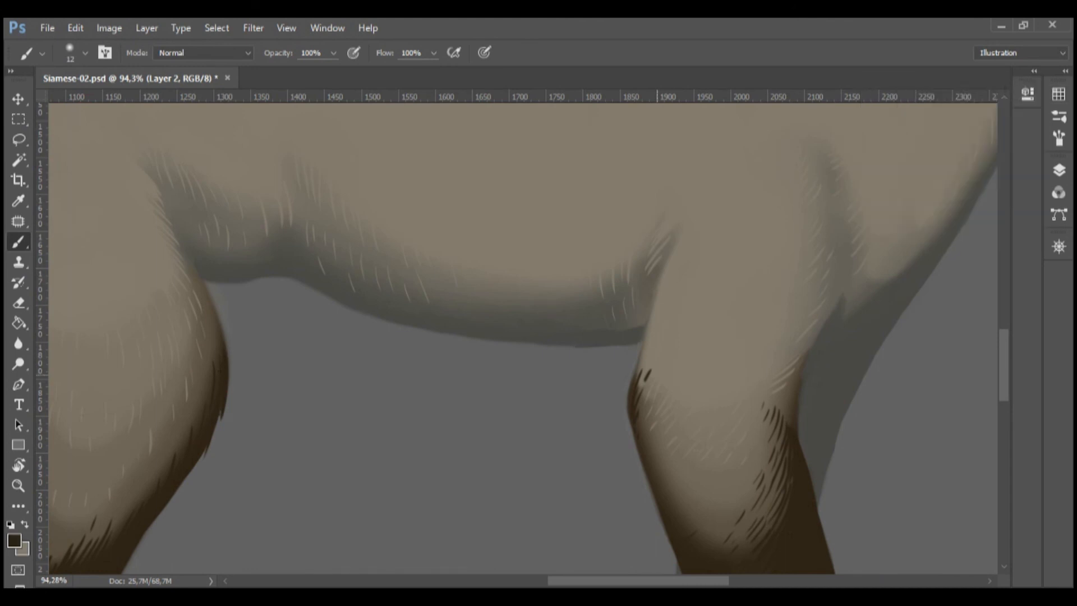
{"action": "scroll", "coordinate": [657, 375], "scroll_direction": "down", "scroll_amount": 3}
{"action": "left_click_drag", "start_coordinate": [677, 339], "coordinate": [666, 350]}
{"action": "left_click_drag", "start_coordinate": [689, 344], "coordinate": [678, 356]}
{"action": "left_click_drag", "start_coordinate": [698, 321], "coordinate": [685, 331]}
{"action": "left_click_drag", "start_coordinate": [701, 292], "coordinate": [694, 302]}
- Add beige fur strokes at the near foreleg's armpit and more dark brown ones across that leg's colour transition
{"action": "key", "text": "x"}
{"action": "left_click_drag", "start_coordinate": [652, 241], "coordinate": [645, 255]}
{"action": "left_click_drag", "start_coordinate": [642, 241], "coordinate": [637, 254]}
{"action": "key", "text": "x"}
{"action": "mouse_move", "coordinate": [725, 292]}
{"action": "left_mouse_down"}
{"action": "mouse_move", "coordinate": [718, 304]}
{"action": "mouse_move", "coordinate": [737, 286]}
{"action": "left_mouse_up"}
{"action": "left_click_drag", "start_coordinate": [753, 300], "coordinate": [746, 310]}
{"action": "left_click_drag", "start_coordinate": [735, 359], "coordinate": [728, 371]}
{"action": "left_click_drag", "start_coordinate": [710, 354], "coordinate": [701, 363]}
{"action": "mouse_move", "coordinate": [716, 364]}
{"action": "left_mouse_down"}
{"action": "mouse_move", "coordinate": [706, 375]}
{"action": "mouse_move", "coordinate": [745, 364]}
{"action": "left_mouse_up"}
- Paint dark brown fur strokes over the near hind leg's transition from beige to brown
{"action": "scroll", "coordinate": [746, 361], "scroll_direction": "left", "scroll_amount": 5}
{"action": "left_click_drag", "start_coordinate": [351, 335], "coordinate": [346, 349]}
{"action": "left_click_drag", "start_coordinate": [372, 379], "coordinate": [365, 410]}
{"action": "left_click_drag", "start_coordinate": [384, 390], "coordinate": [380, 400]}
{"action": "left_click_drag", "start_coordinate": [500, 300], "coordinate": [500, 311]}
{"action": "left_click_drag", "start_coordinate": [472, 345], "coordinate": [469, 363]}
{"action": "left_click_drag", "start_coordinate": [392, 400], "coordinate": [386, 412]}
{"action": "left_click_drag", "start_coordinate": [398, 407], "coordinate": [391, 422]}
{"action": "left_click_drag", "start_coordinate": [393, 327], "coordinate": [389, 339]}
{"action": "left_click_drag", "start_coordinate": [417, 386], "coordinate": [413, 396]}
{"action": "left_click_drag", "start_coordinate": [531, 250], "coordinate": [527, 272]}
{"action": "left_click_drag", "start_coordinate": [517, 285], "coordinate": [516, 303]}
{"action": "left_click_drag", "start_coordinate": [455, 364], "coordinate": [452, 380]}
{"action": "left_click_drag", "start_coordinate": [343, 281], "coordinate": [340, 297]}
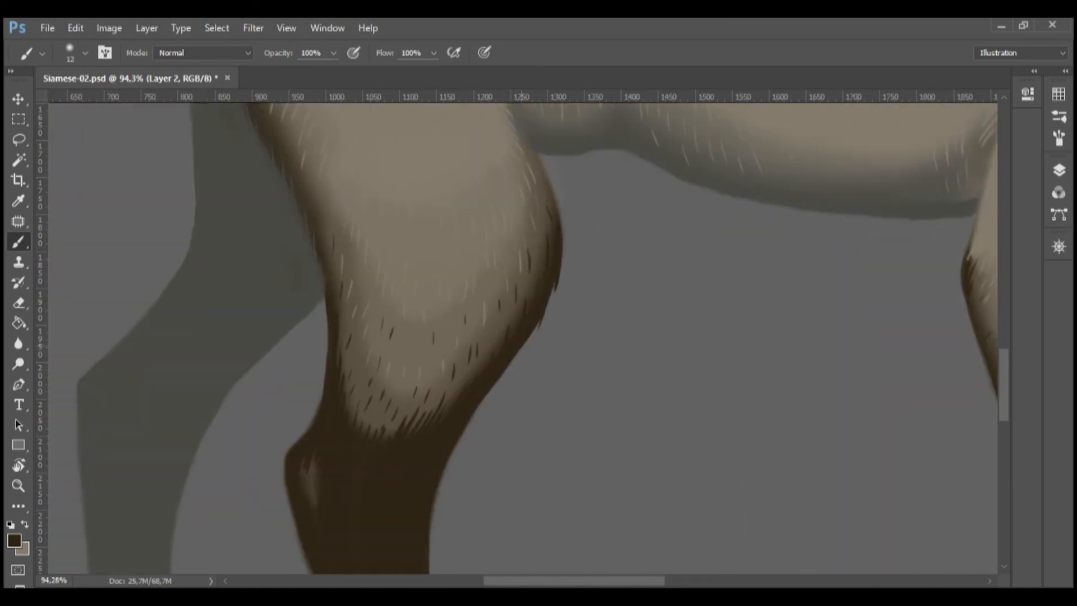
- Paint dark brown fur strokes along the lighter band of the tail
{"action": "key", "text": "ctrl+0"}
{"action": "left_click_drag", "start_coordinate": [365, 255], "coordinate": [430, 282]}
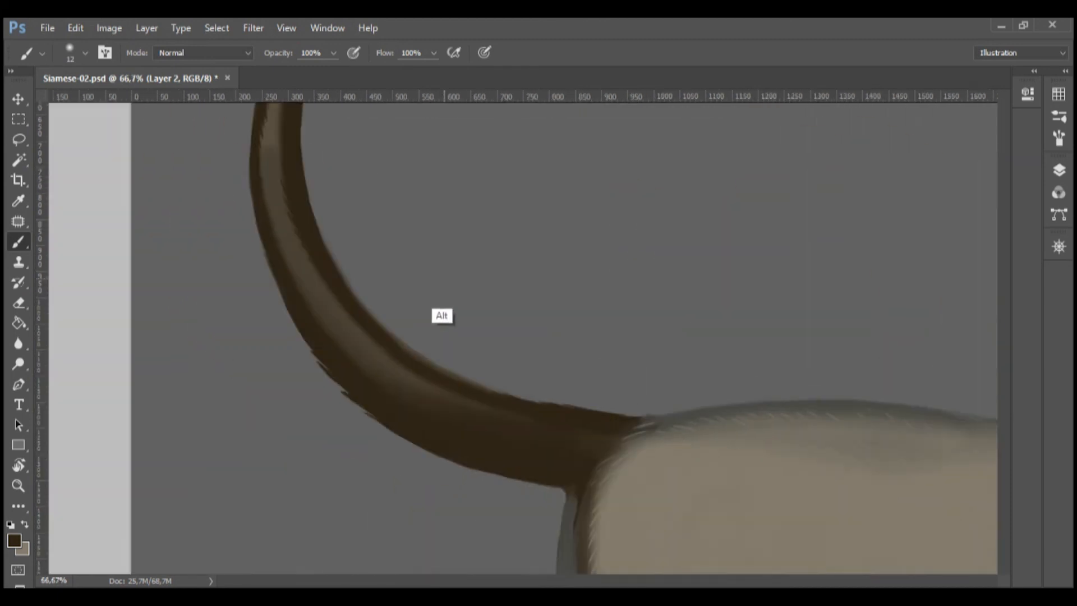
{"action": "scroll", "coordinate": [430, 282], "scroll_direction": "up", "scroll_amount": 3}
{"action": "scroll", "coordinate": [298, 336], "scroll_direction": "down", "scroll_amount": 2}
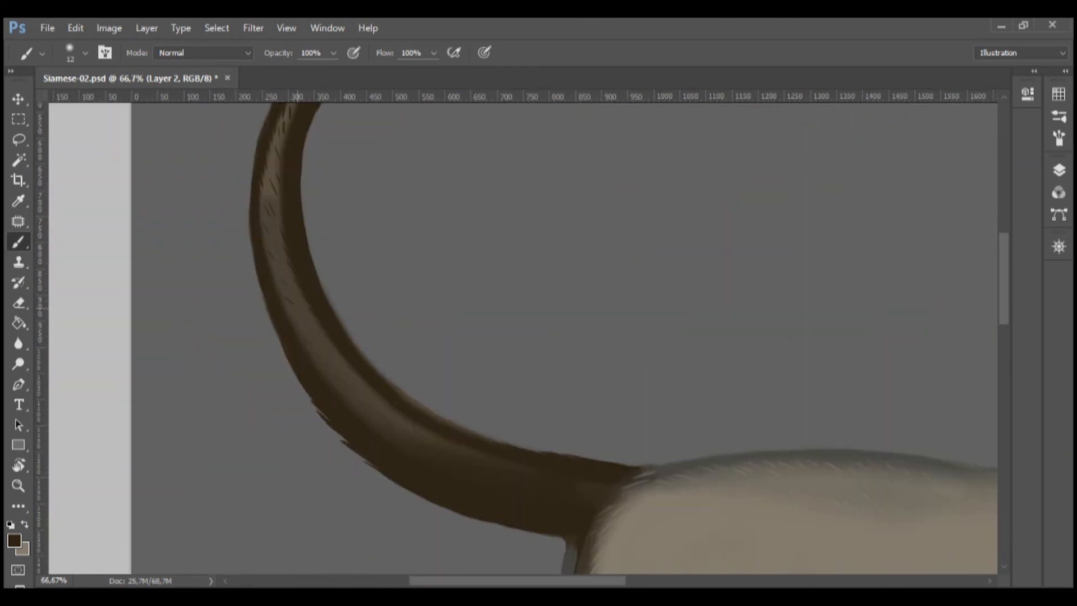
{"action": "mouse_move", "coordinate": [376, 370]}
{"action": "left_mouse_down"}
{"action": "mouse_move", "coordinate": [429, 411]}
{"action": "mouse_move", "coordinate": [417, 405]}
{"action": "left_mouse_up"}
- Clean up the contour around the tail's base with the Eraser
{"action": "key", "text": "e"}
{"action": "left_click_drag", "start_coordinate": [630, 464], "coordinate": [655, 465]}
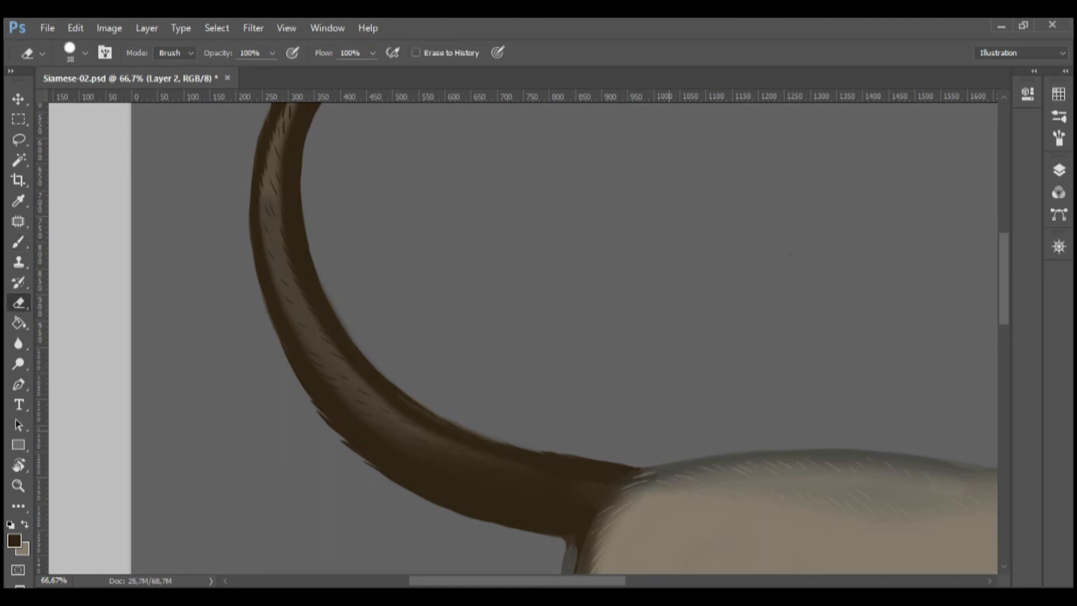
{"action": "left_click_drag", "start_coordinate": [581, 540], "coordinate": [542, 390]}
- Try two dark brown Brush strokes on the tail's upper curve, step them back, and refine the tail's underside near the rump
{"action": "key", "text": "b"}
{"action": "left_click_drag", "start_coordinate": [335, 320], "coordinate": [350, 327]}
{"action": "mouse_move", "coordinate": [344, 326]}
{"action": "left_mouse_down"}
{"action": "mouse_move", "coordinate": [359, 335]}
{"action": "mouse_move", "coordinate": [349, 326]}
{"action": "left_mouse_up"}
{"action": "key", "text": "ctrl+alt+z"}
{"action": "key", "text": "ctrl+alt+z"}
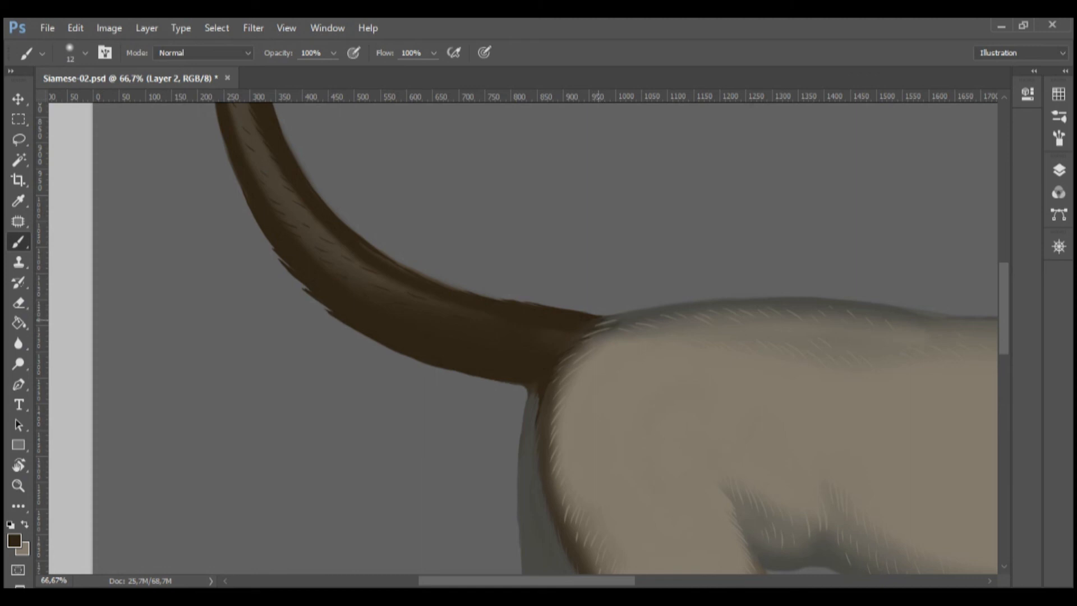
{"action": "left_click_drag", "start_coordinate": [522, 386], "coordinate": [493, 382]}
- Add dark brown fur strokes along both sides of the cat's jaw
{"action": "left_click_drag", "start_coordinate": [516, 581], "coordinate": [674, 580]}
{"action": "scroll", "coordinate": [571, 206], "scroll_direction": "up", "scroll_amount": 3}
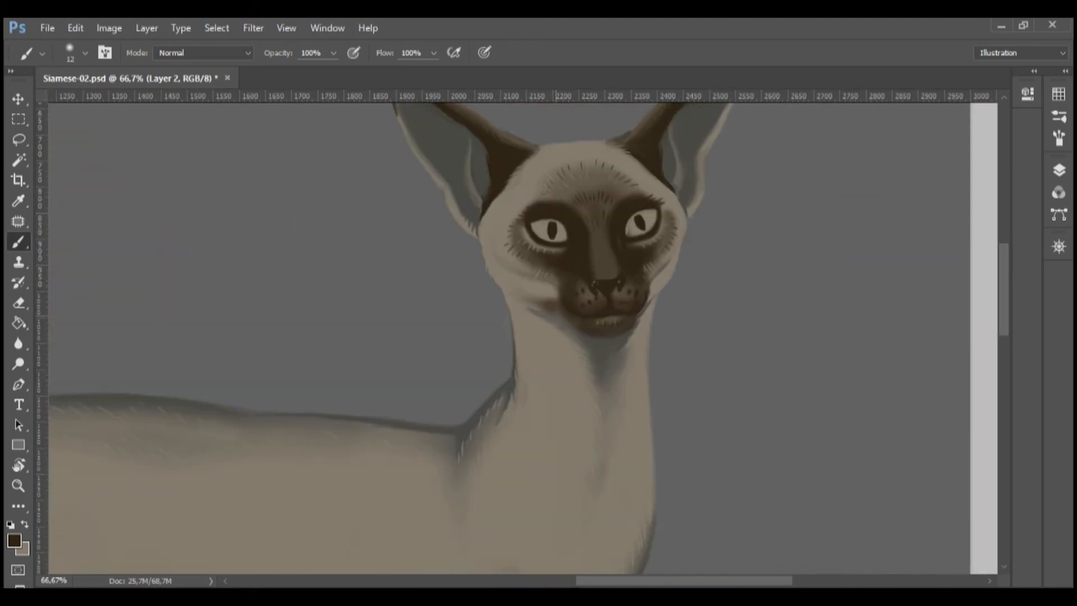
{"action": "left_click_drag", "start_coordinate": [563, 313], "coordinate": [581, 331]}
{"action": "left_click_drag", "start_coordinate": [641, 311], "coordinate": [634, 325]}
- Clean up the front contour of the near foreleg with the Eraser
{"action": "key", "text": "z"}
{"action": "mouse_move", "coordinate": [541, 355]}
{"action": "left_mouse_down"}
{"action": "mouse_move", "coordinate": [466, 341]}
{"action": "mouse_move", "coordinate": [465, 277]}
{"action": "left_mouse_up"}
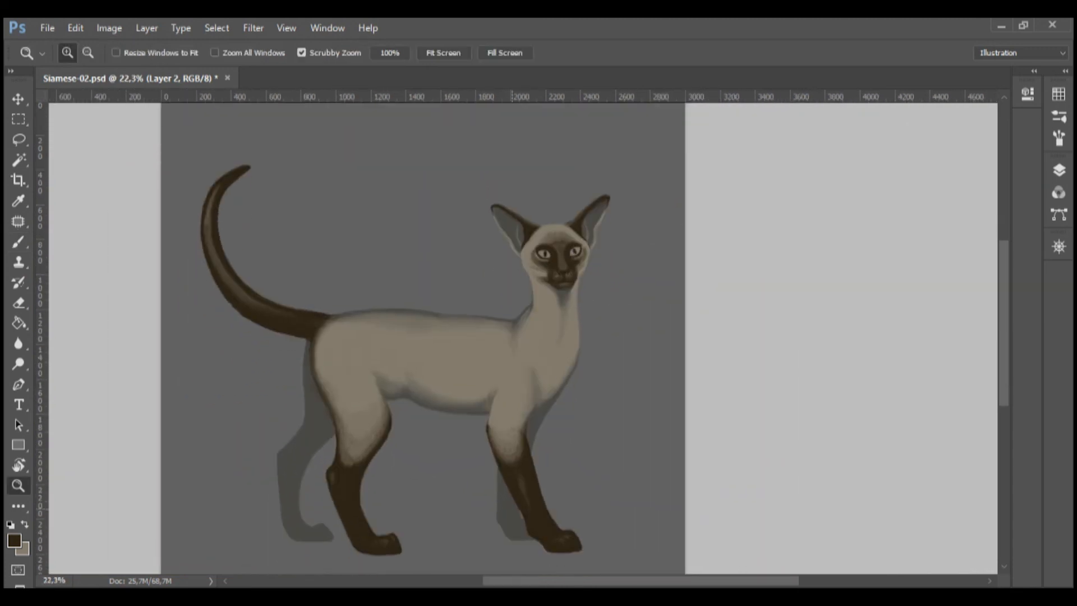
{"action": "left_click_drag", "start_coordinate": [514, 544], "coordinate": [547, 544]}
{"action": "scroll", "coordinate": [551, 353], "scroll_direction": "down", "scroll_amount": 2}
{"action": "key", "text": "e"}
{"action": "left_click_drag", "start_coordinate": [551, 351], "coordinate": [587, 456]}
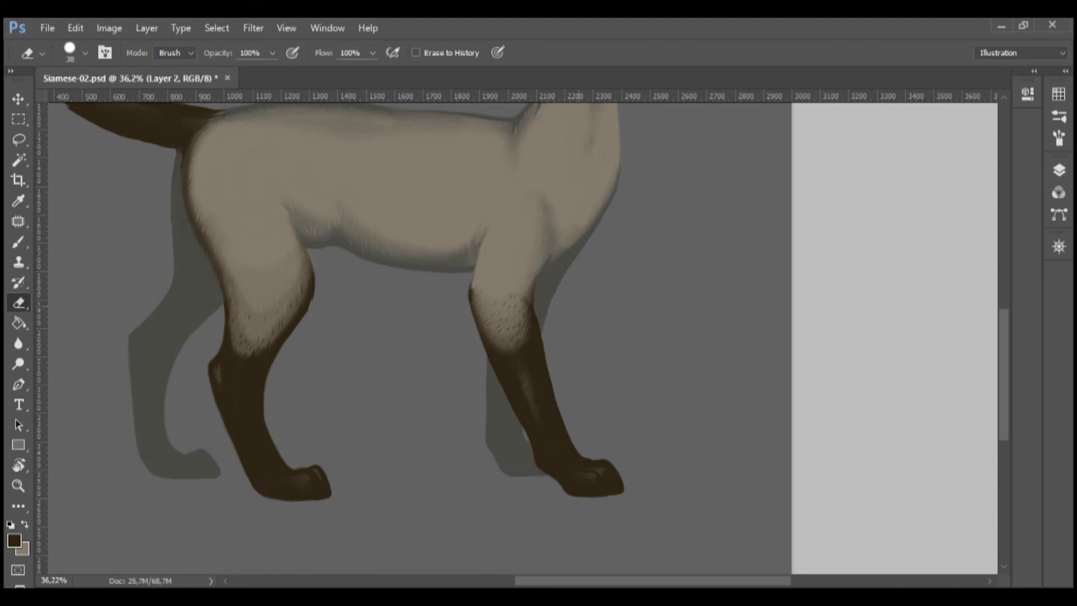
- Return to the cat's head with the Brush and make beige the foreground colour
{"action": "left_click_drag", "start_coordinate": [531, 278], "coordinate": [499, 277]}
{"action": "left_click_drag", "start_coordinate": [614, 239], "coordinate": [684, 247]}
{"action": "key", "text": "b"}
{"action": "key", "text": "x"}
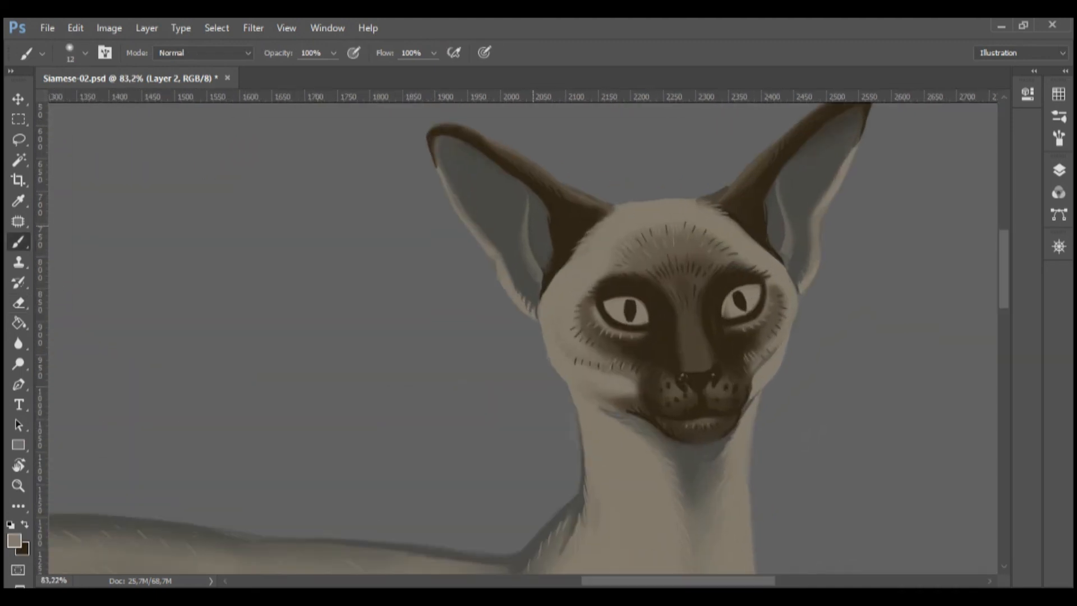